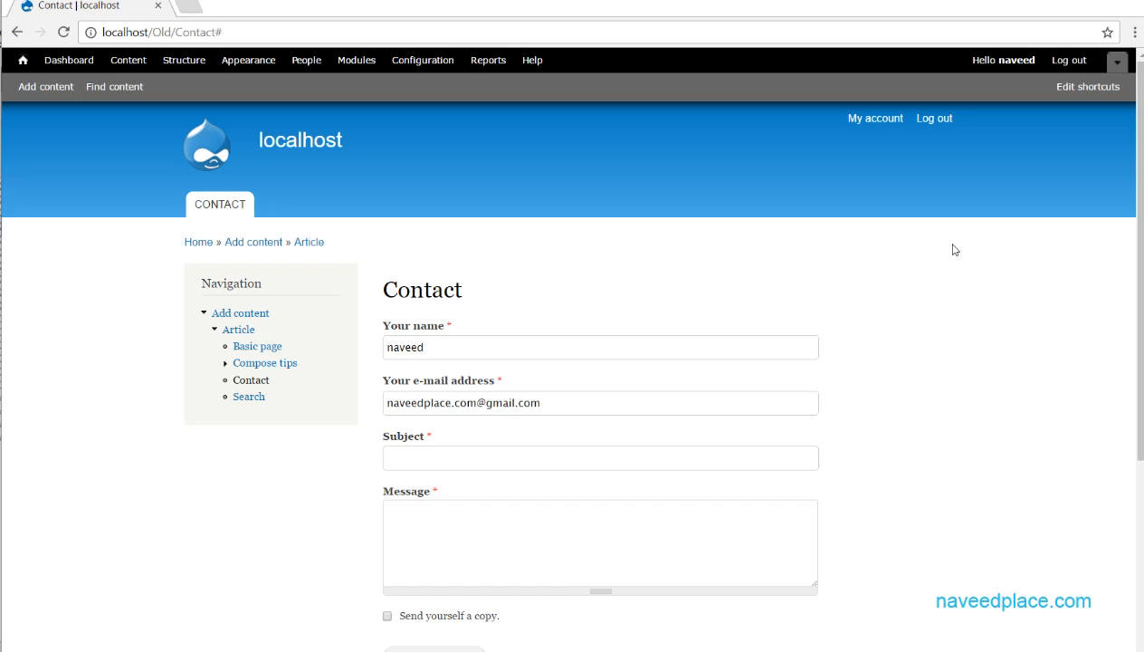
- Open the Block module's configuration from the modules list, look through the block list, and close it
click(357, 60)
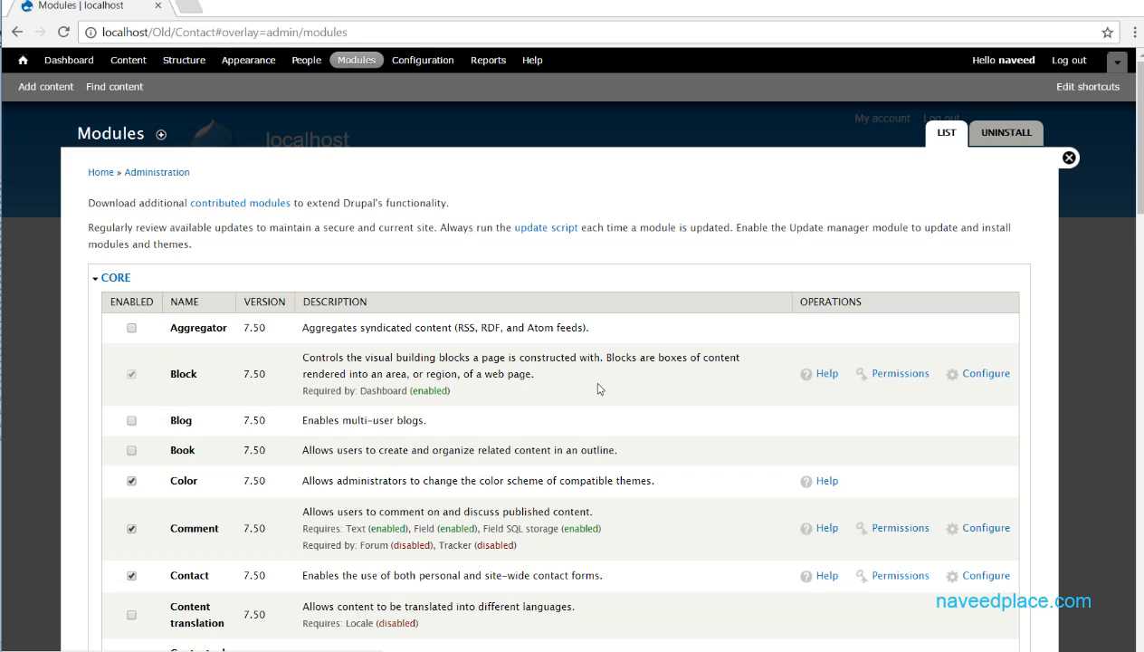
click(978, 376)
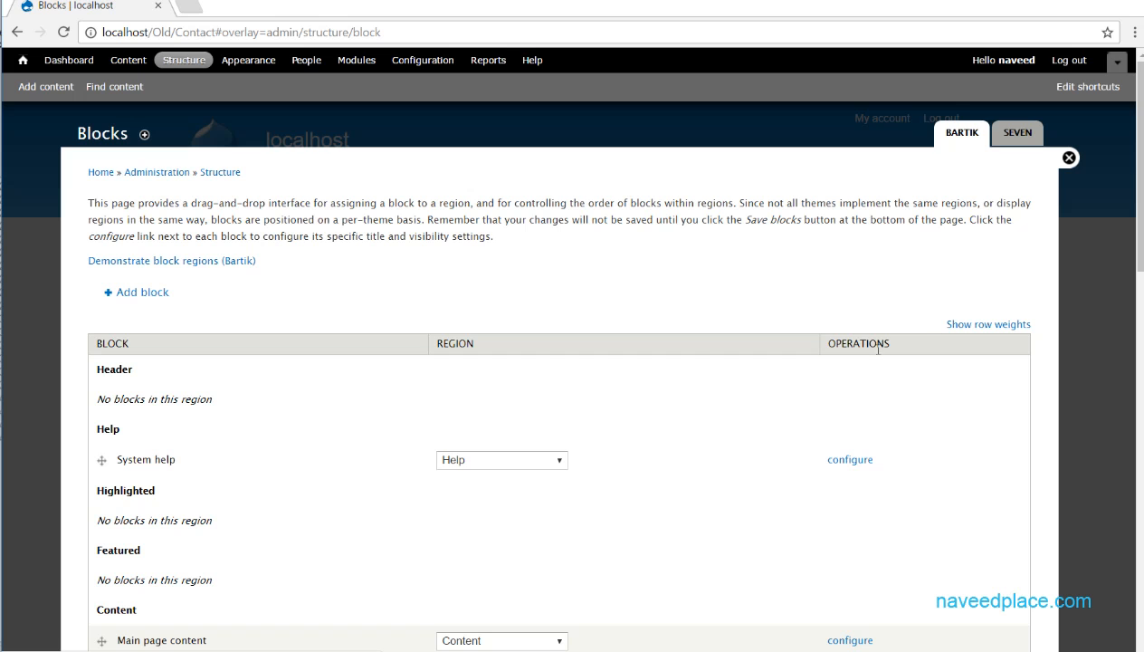
drag(1133, 156, 1121, 568)
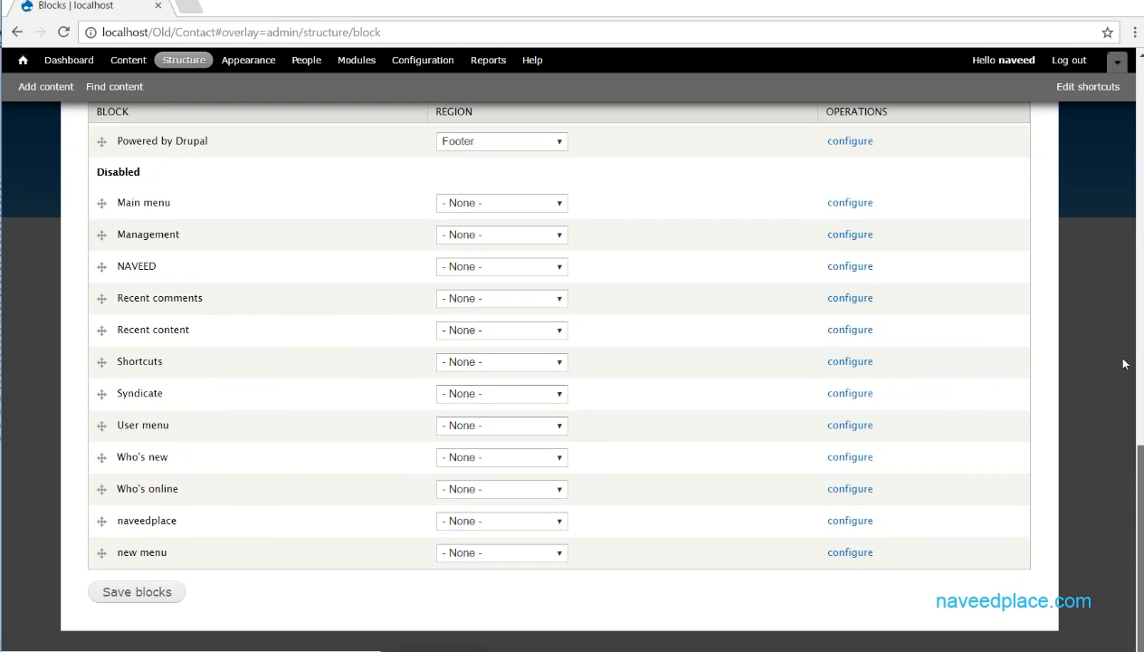
scroll(1123, 408, up, 10)
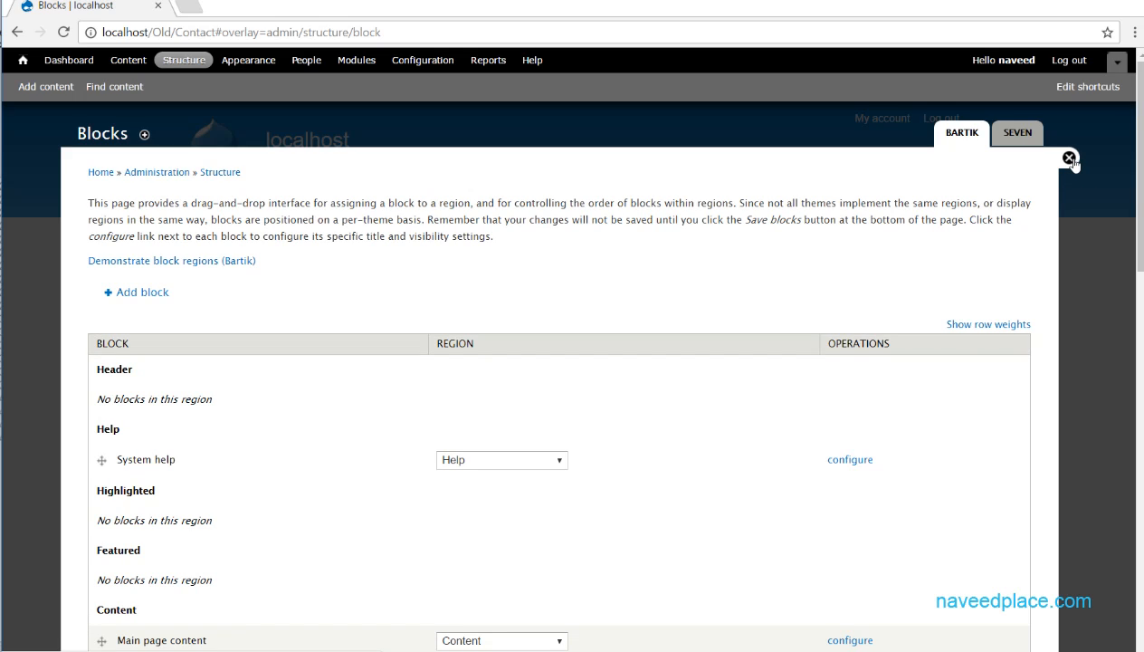
click(1070, 160)
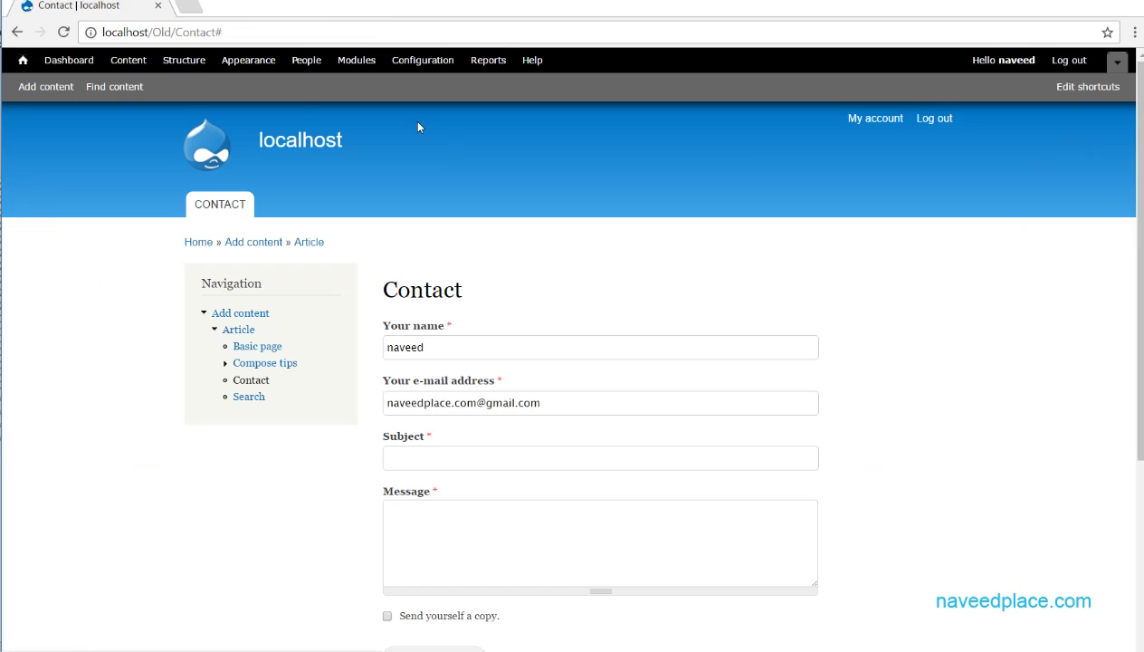
click(187, 62)
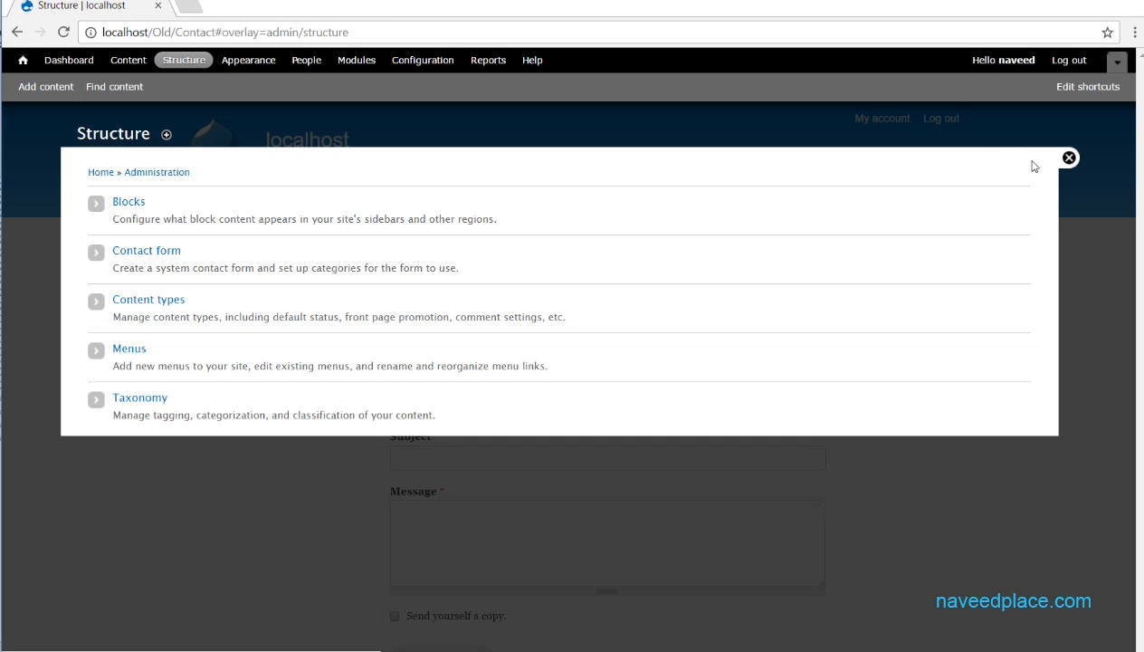
click(1069, 157)
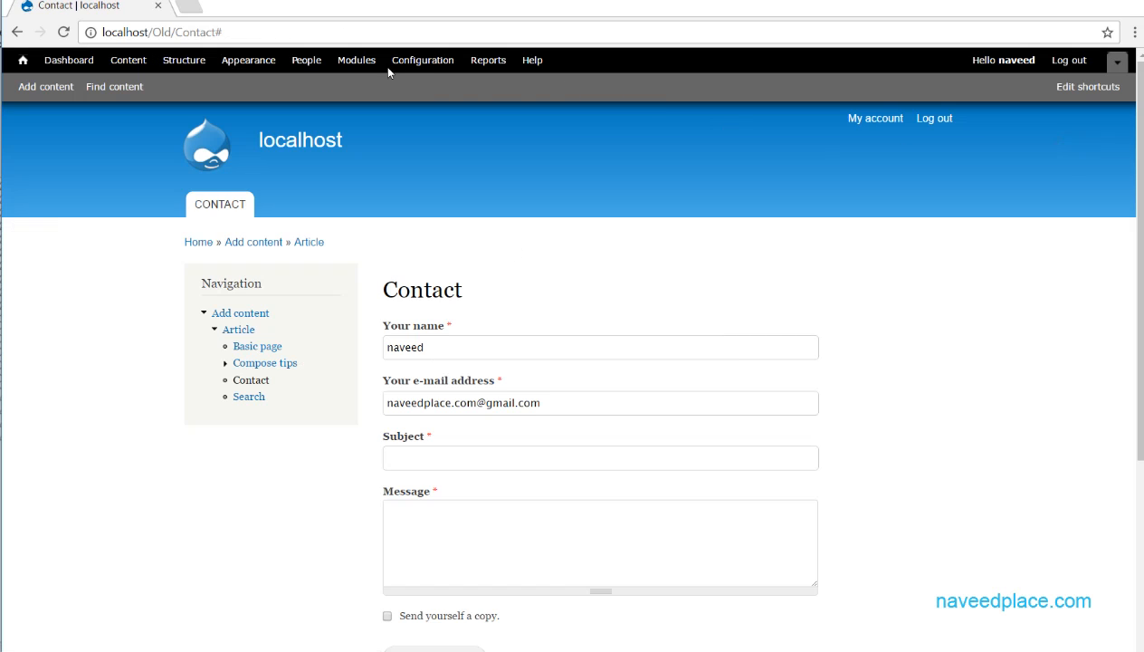
click(355, 63)
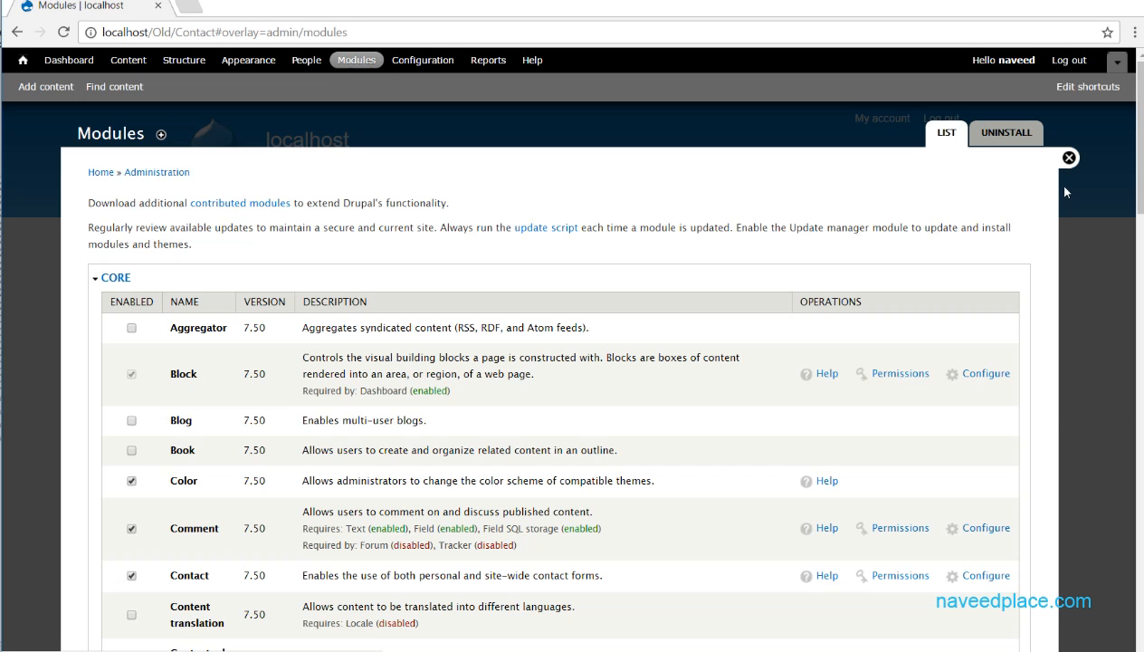
click(1067, 157)
- Open the Blocks page under Structure and look through its theme regions
click(185, 61)
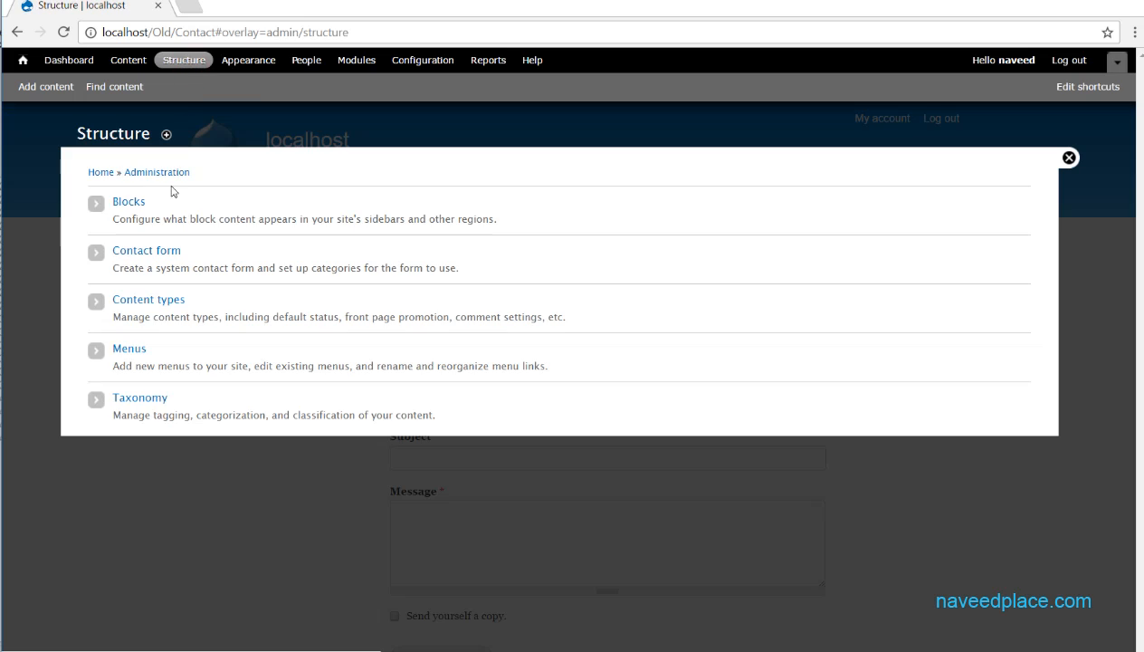
click(128, 203)
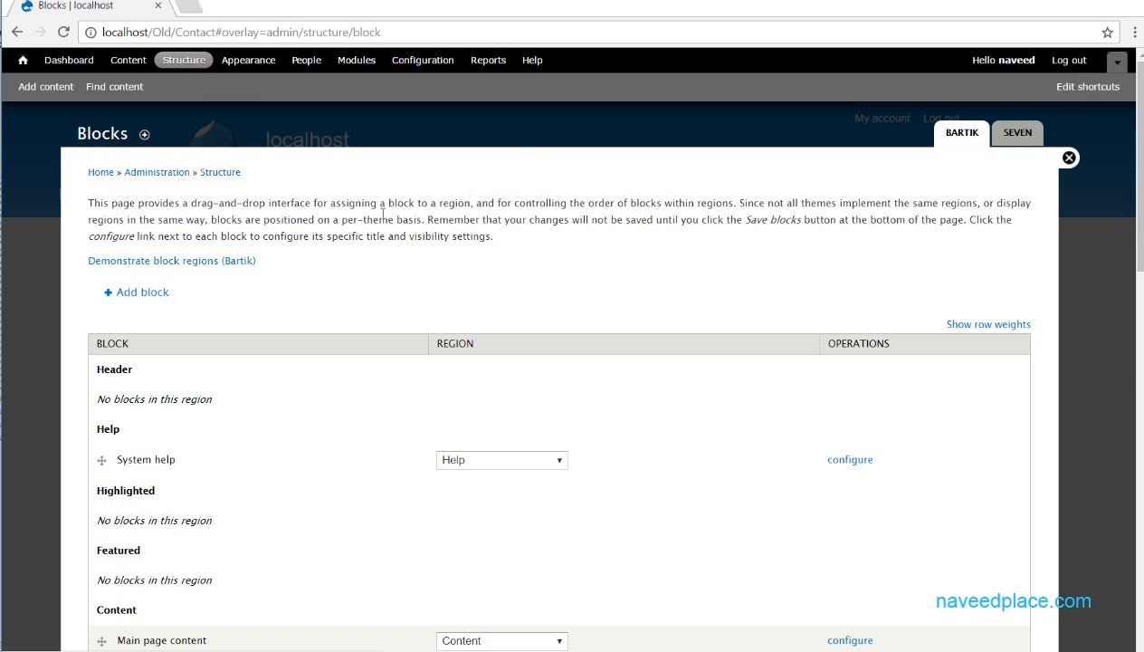
scroll(638, 240, down, 20)
scroll(638, 240, up, 5)
scroll(638, 240, down, 5)
scroll(638, 240, up, 20)
drag(1140, 187, 1122, 408)
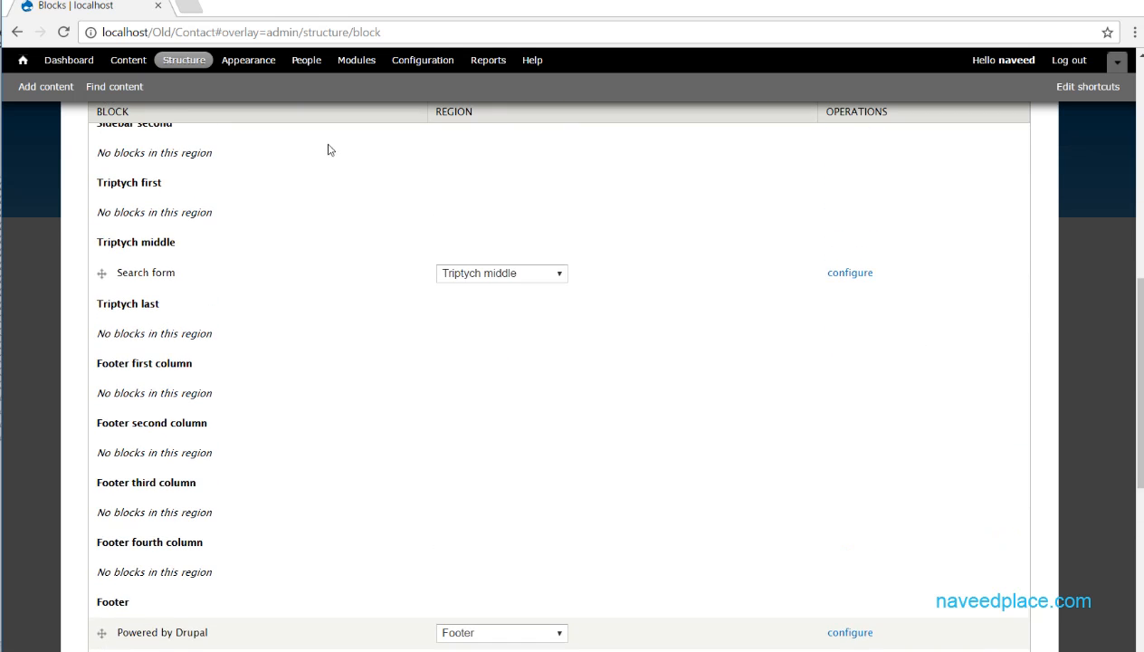
click(187, 6)
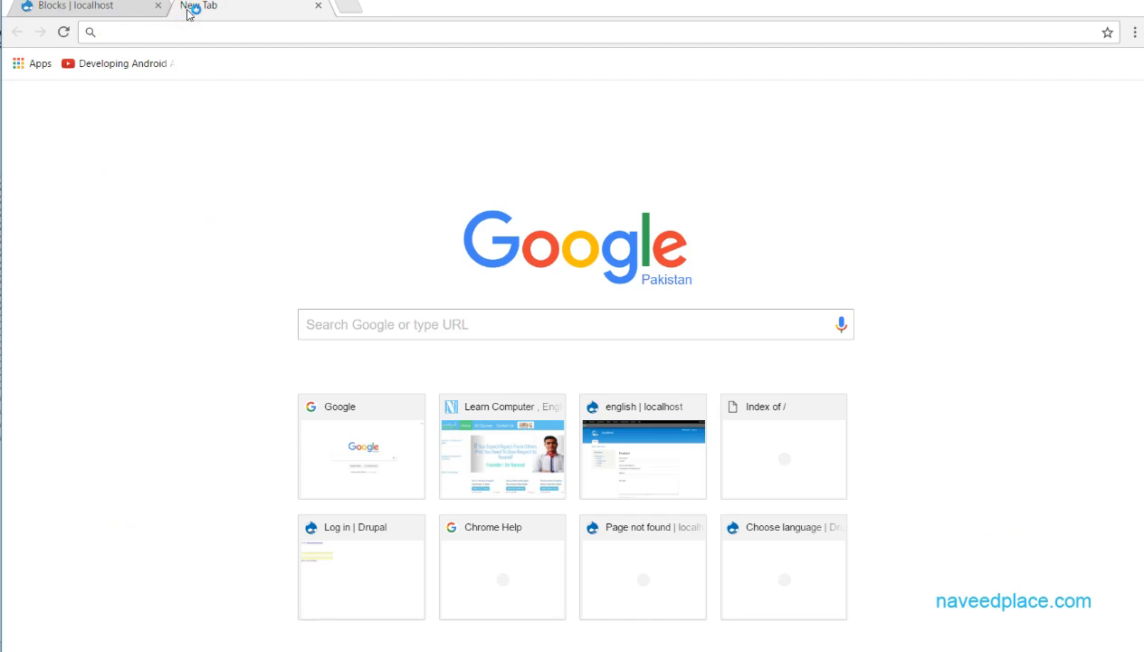
text(www.youtube.co)
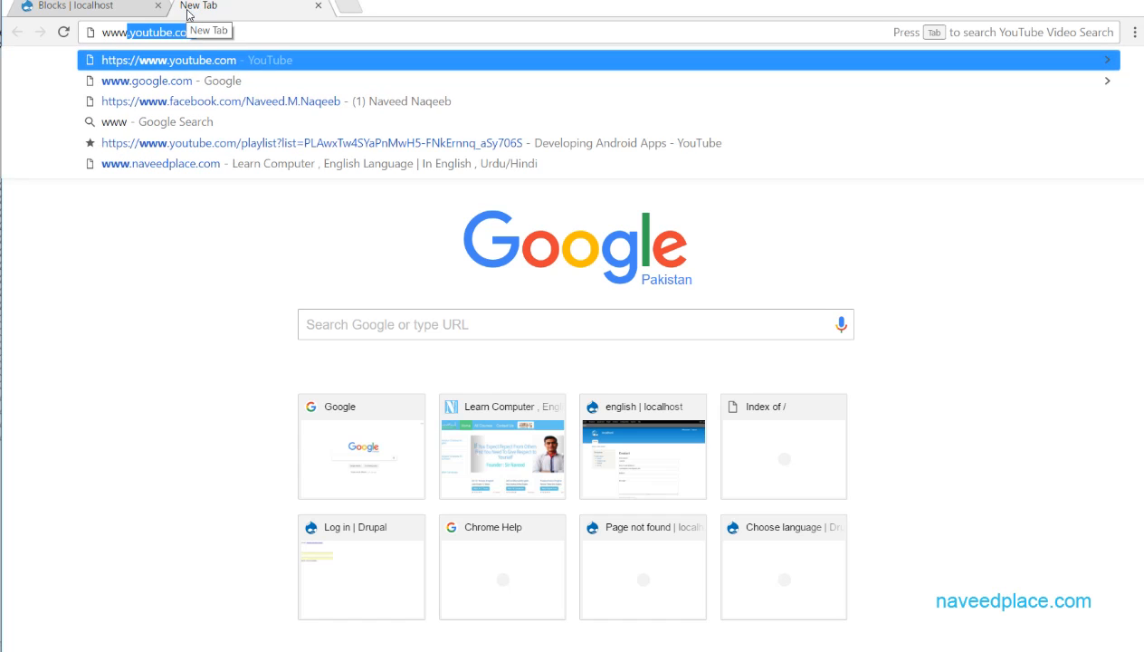
key(Down)
key(Down)
key(Down)
key(Down)
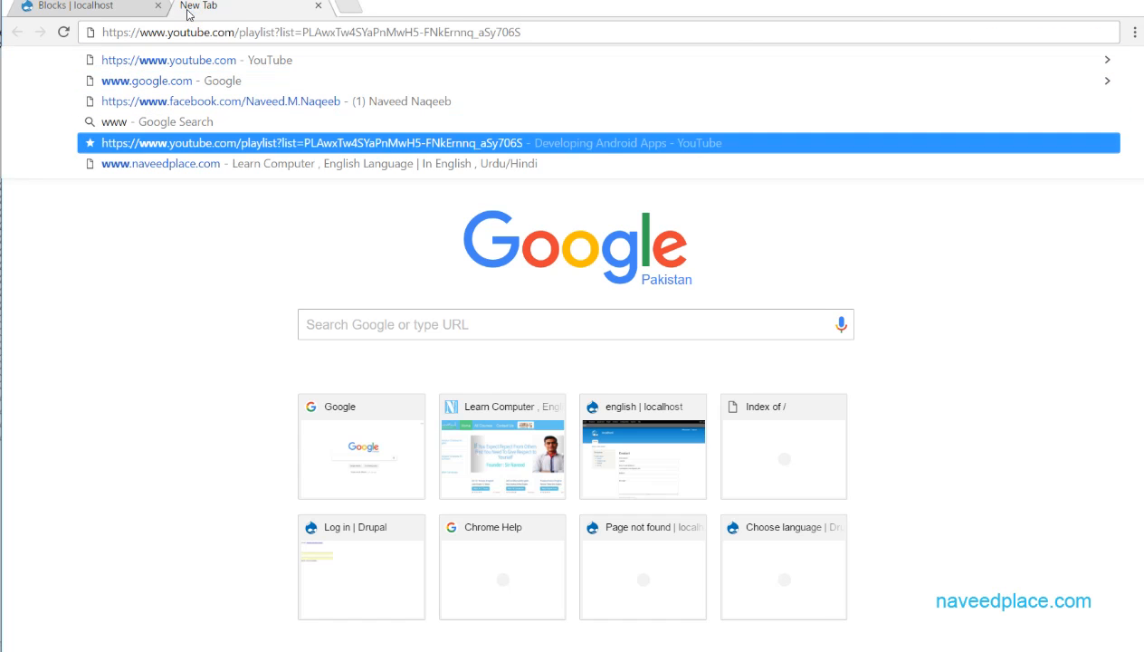
key(Down)
key(Return)
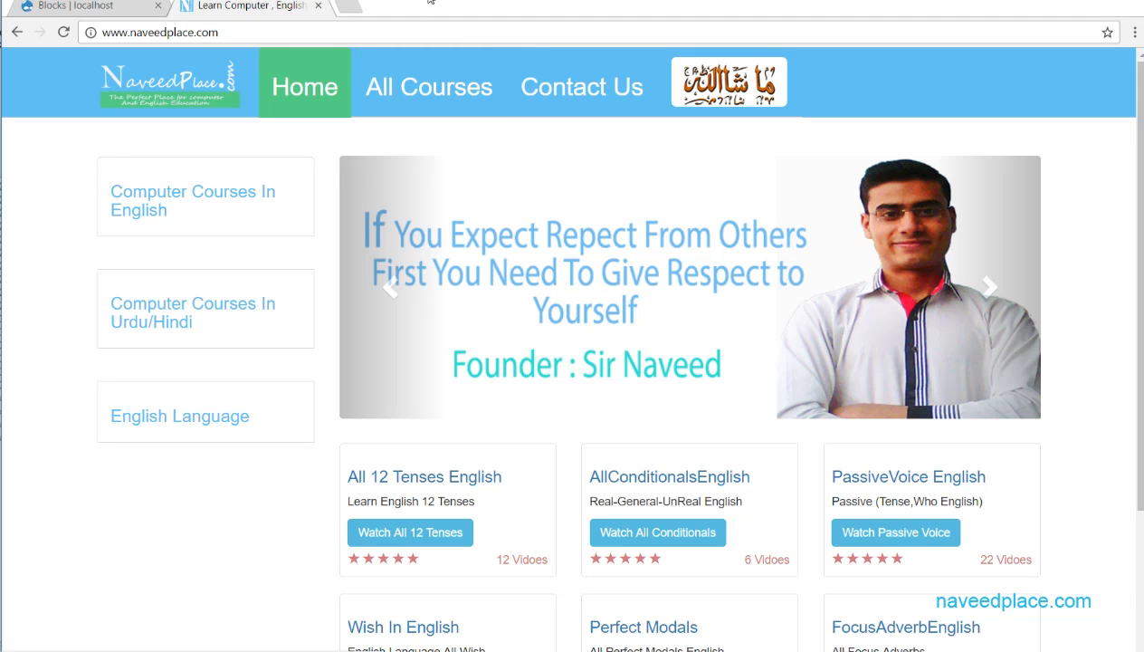
drag(460, 14, 460, 22)
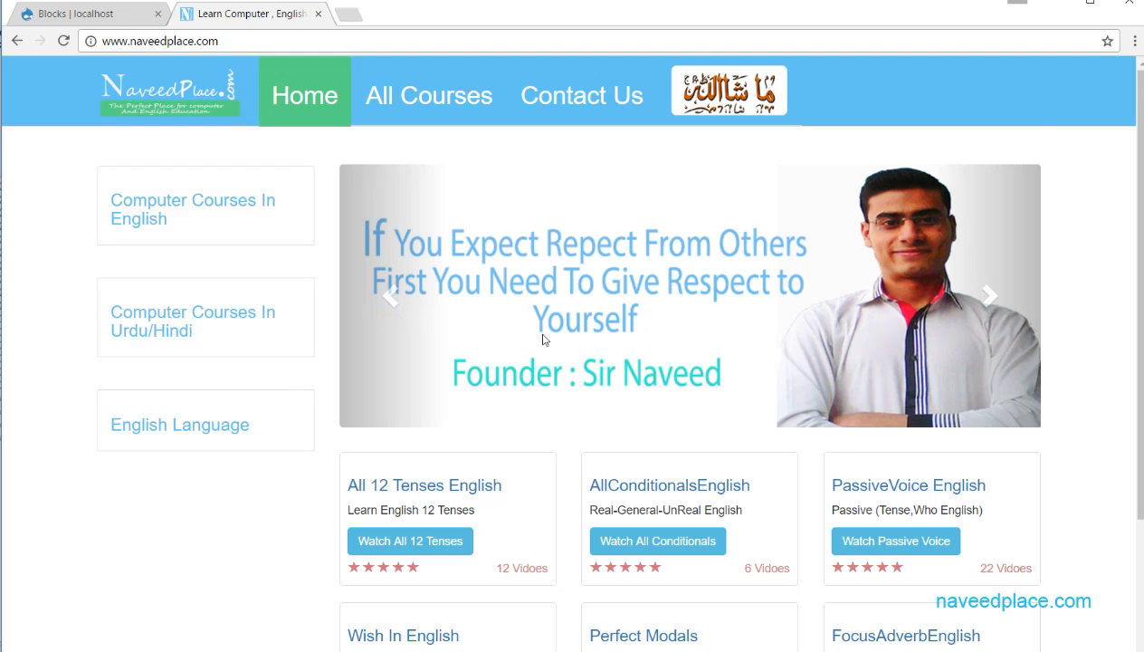
scroll(516, 331, down, 3)
scroll(330, 347, up, 3)
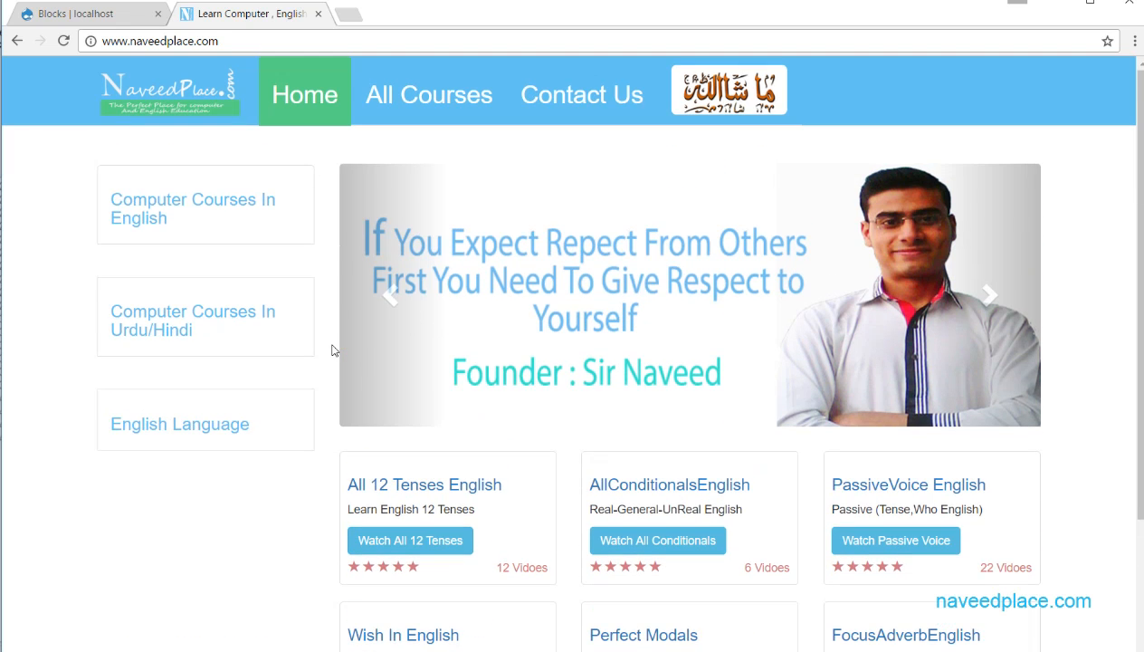
- Return to the Drupal Blocks page and open the block region demonstration for the Bartik theme
click(113, 16)
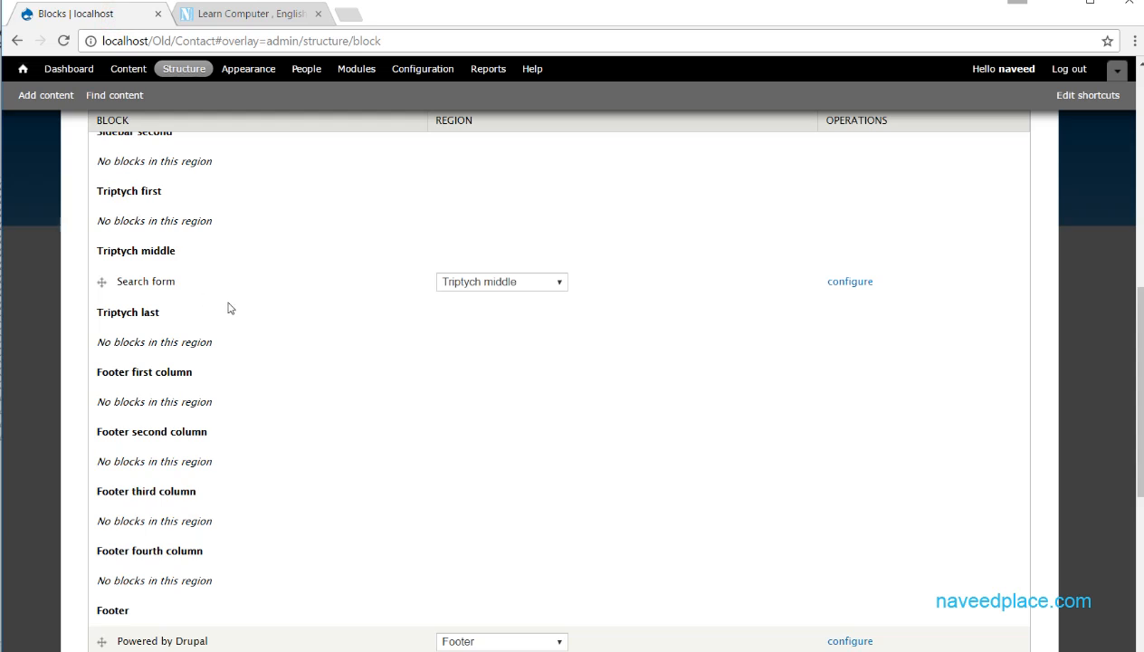
scroll(226, 307, up, 10)
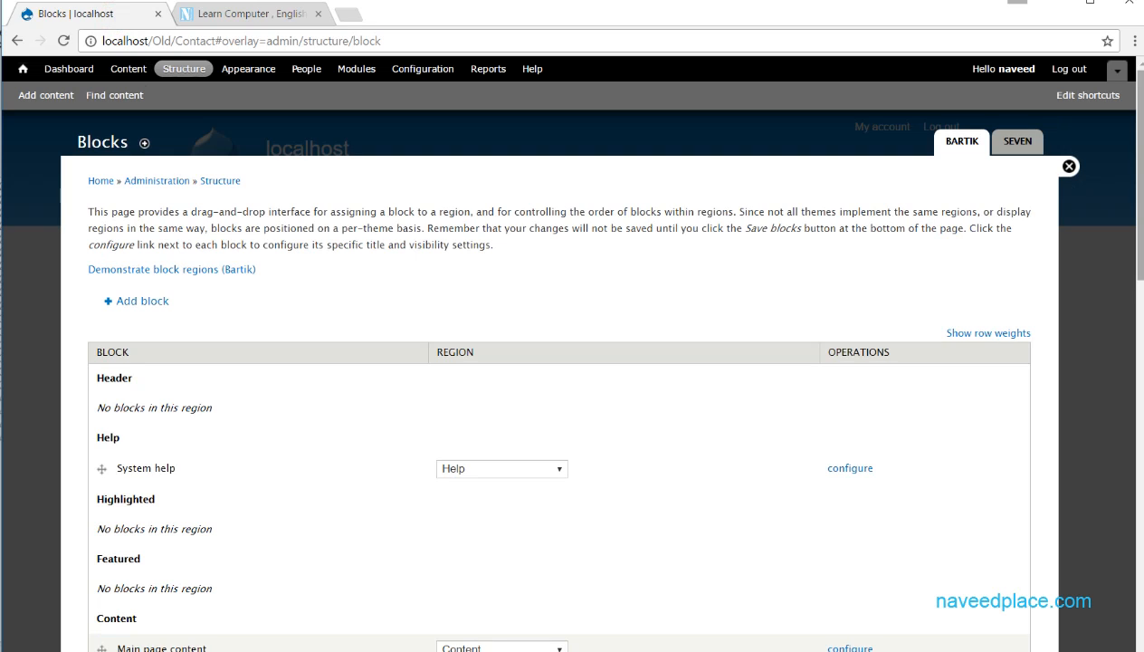
mouse_move(1140, 162)
mouse_down()
mouse_move(1140, 177)
mouse_move(1140, 152)
mouse_up()
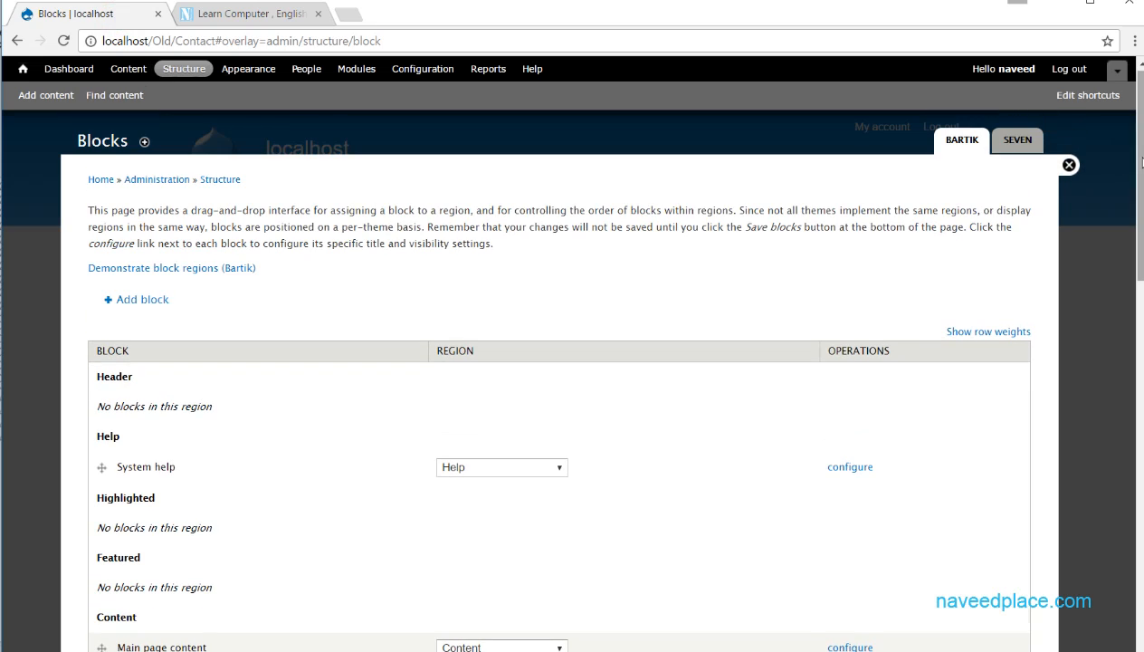
click(177, 270)
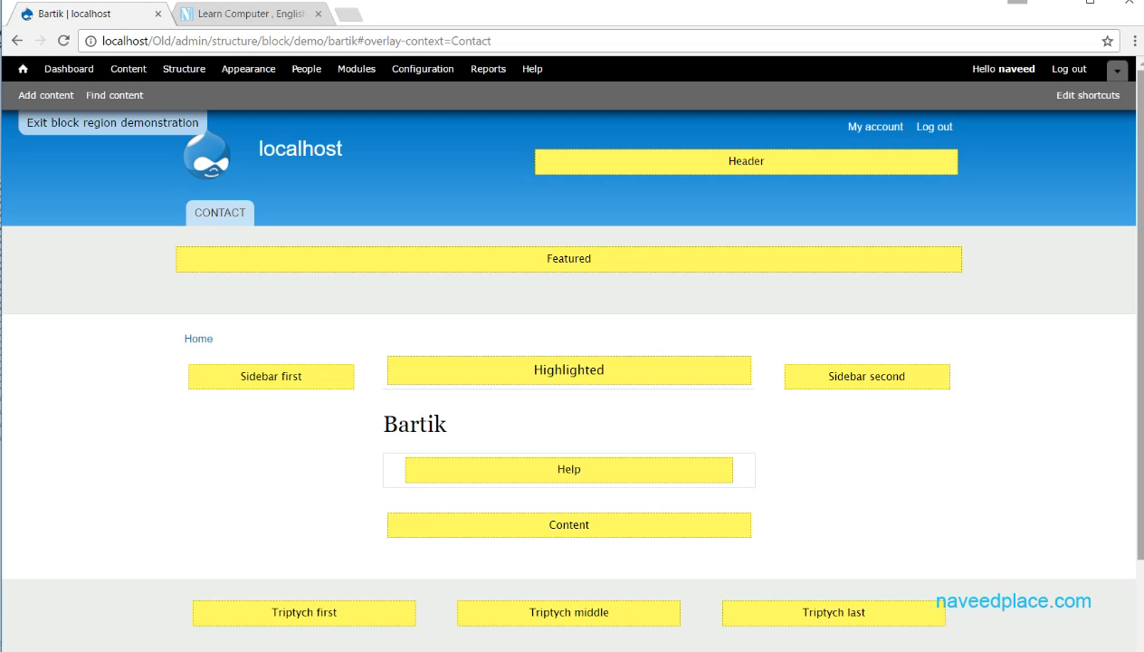
- Examine where the Bartik regions sit from Header to Footer, and exit the block region demonstration
scroll(1141, 383, down, 2)
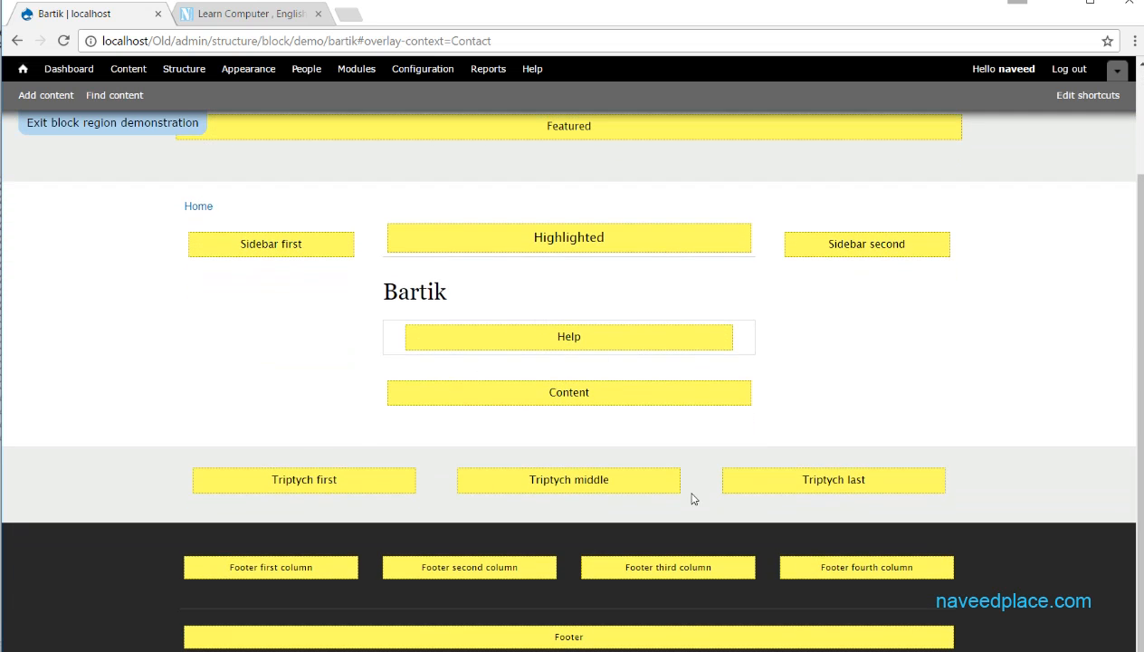
scroll(666, 483, up, 2)
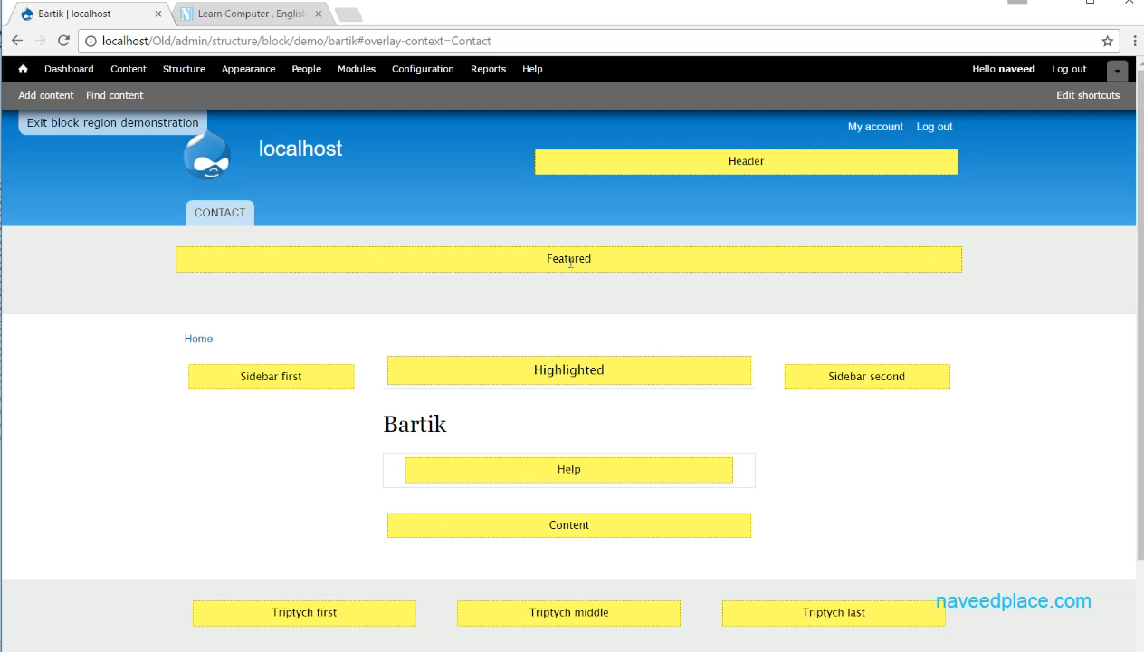
scroll(588, 290, down, 2)
scroll(616, 285, up, 2)
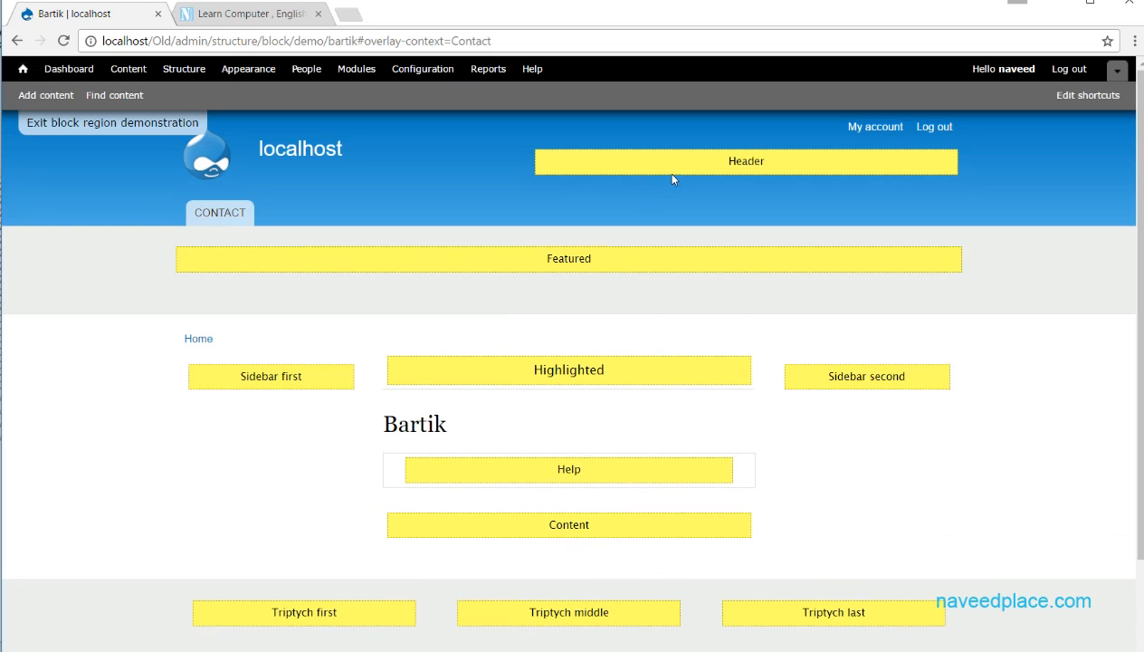
scroll(808, 276, down, 2)
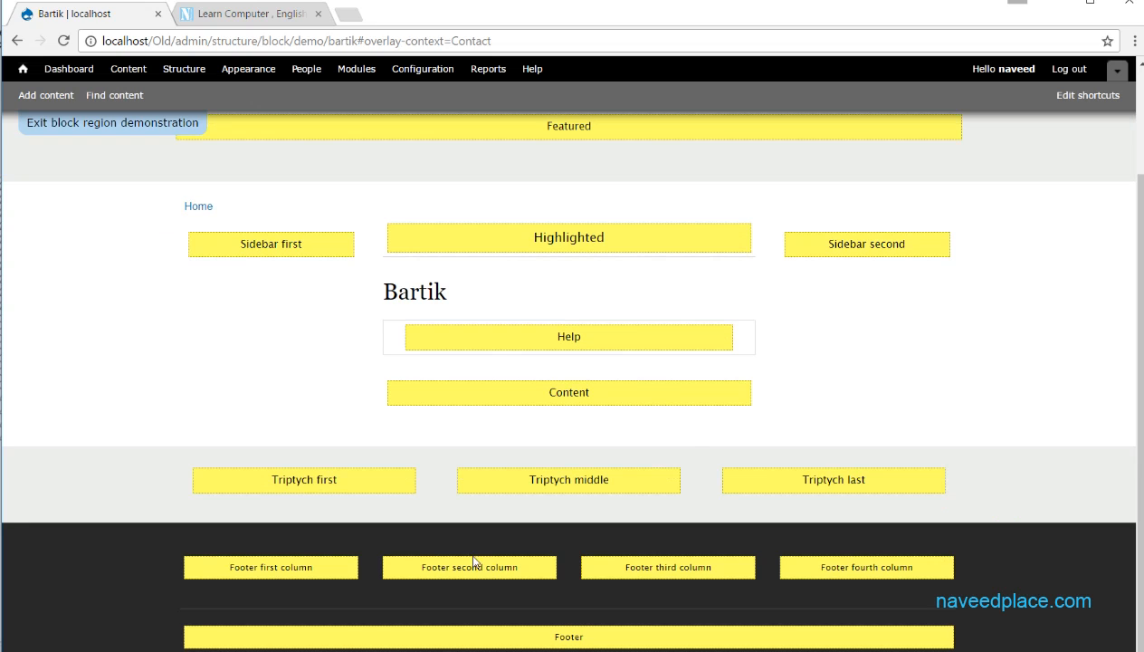
scroll(493, 543, up, 3)
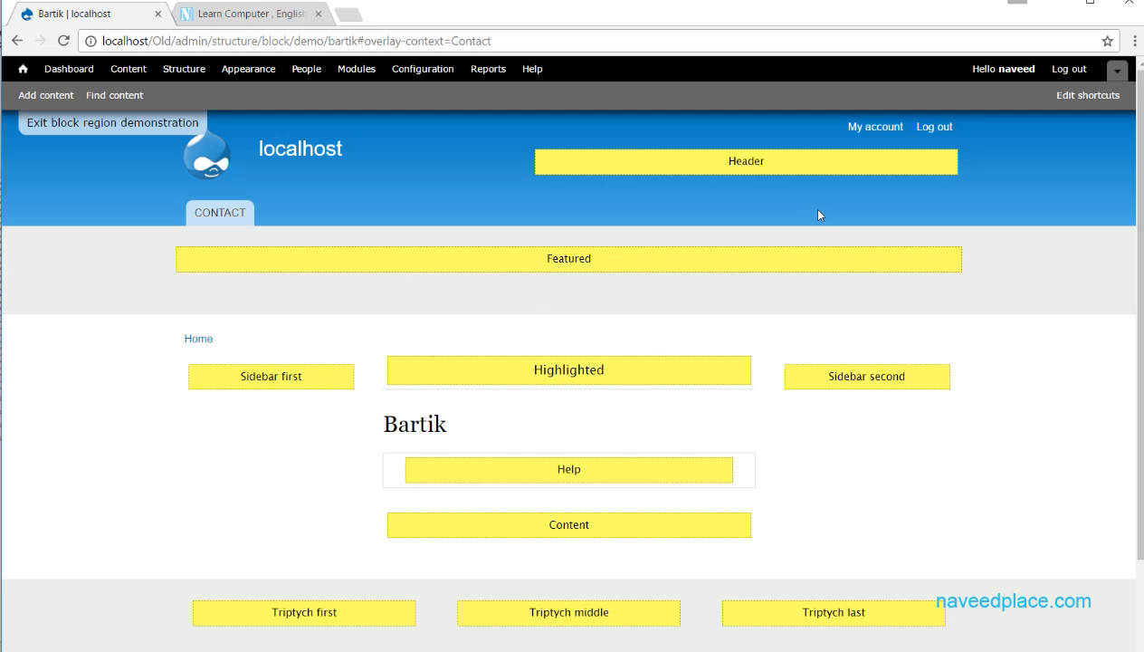
scroll(652, 371, down, 3)
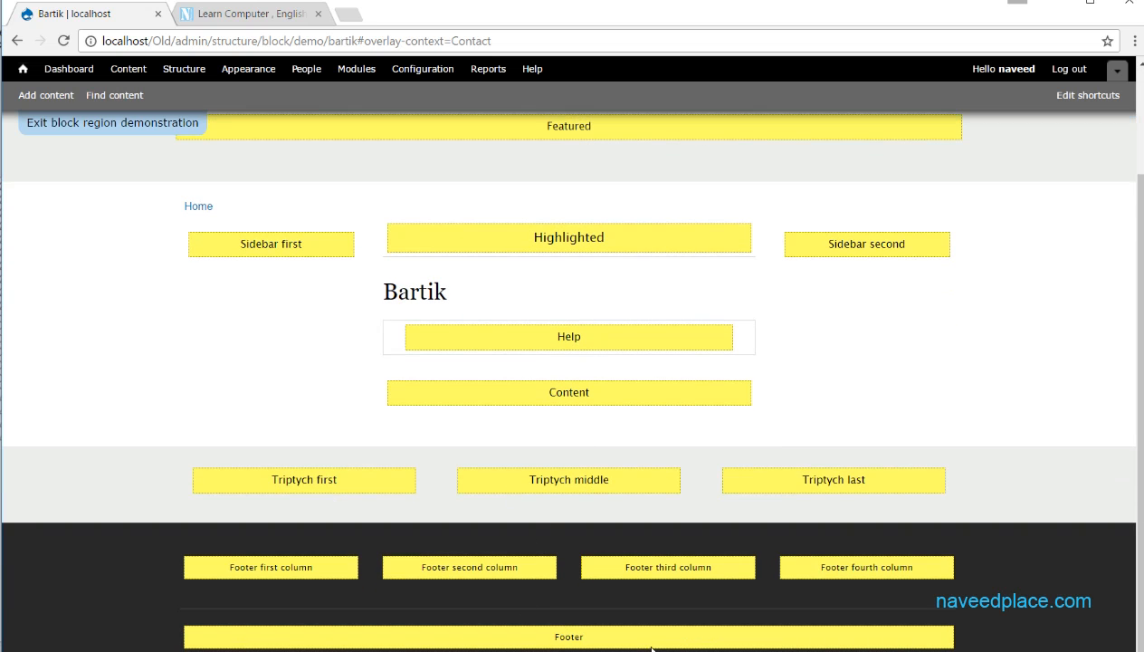
scroll(514, 633, up, 3)
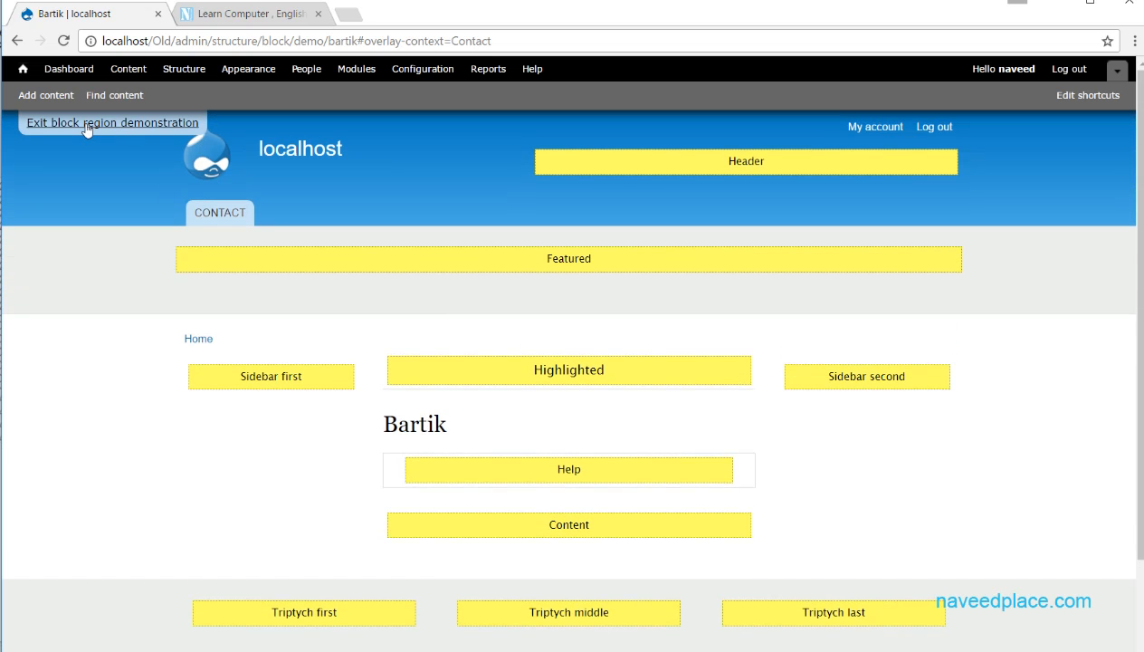
click(86, 125)
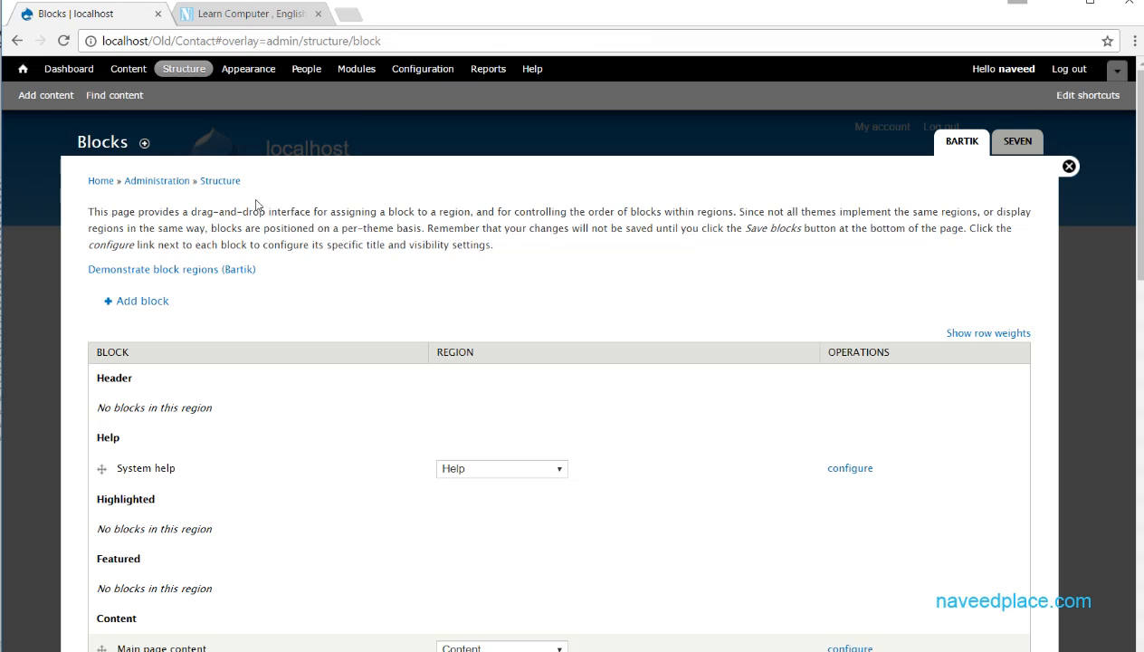
- Look through the block list down to the Disabled section and return to the upper regions
drag(1137, 149, 1128, 550)
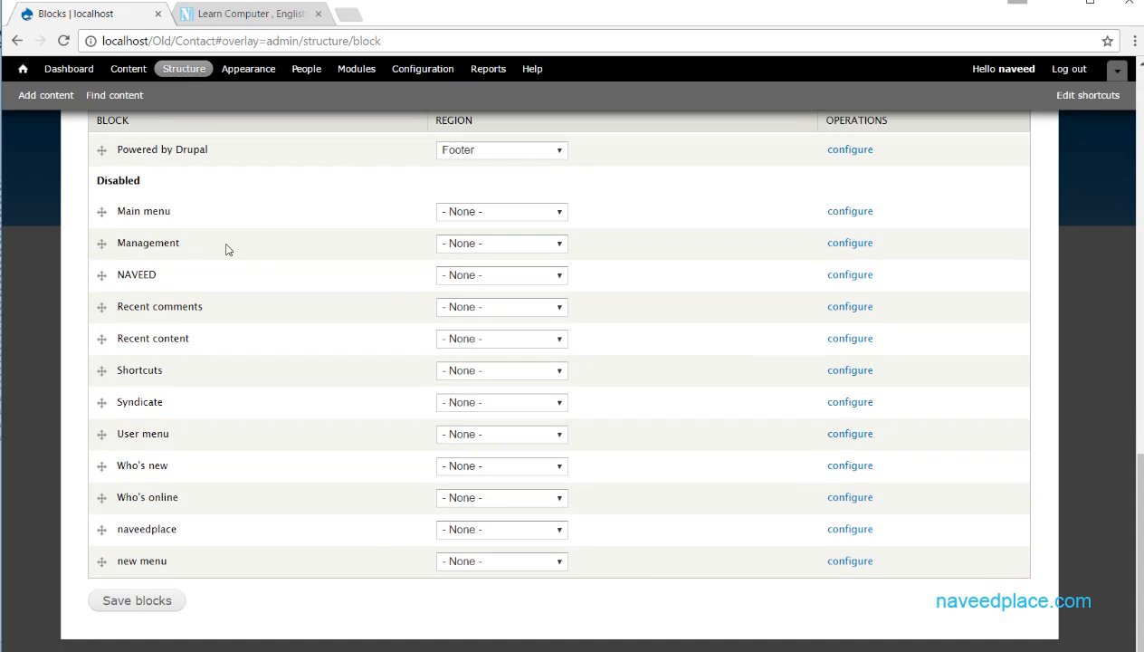
scroll(611, 308, up, 12)
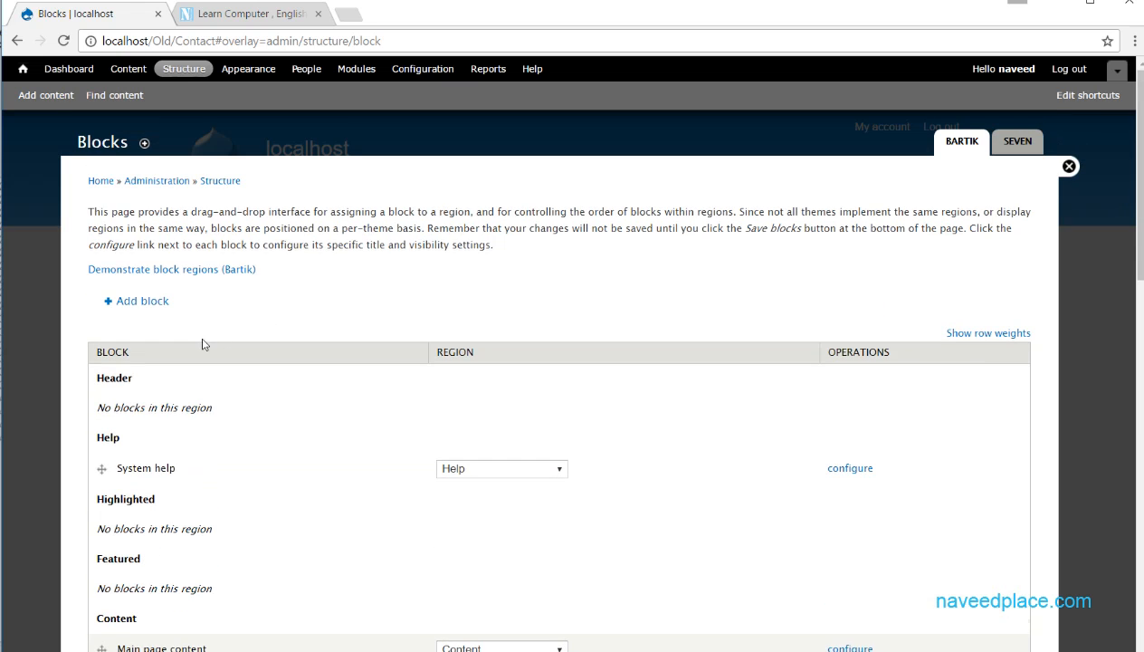
drag(1140, 237, 1140, 323)
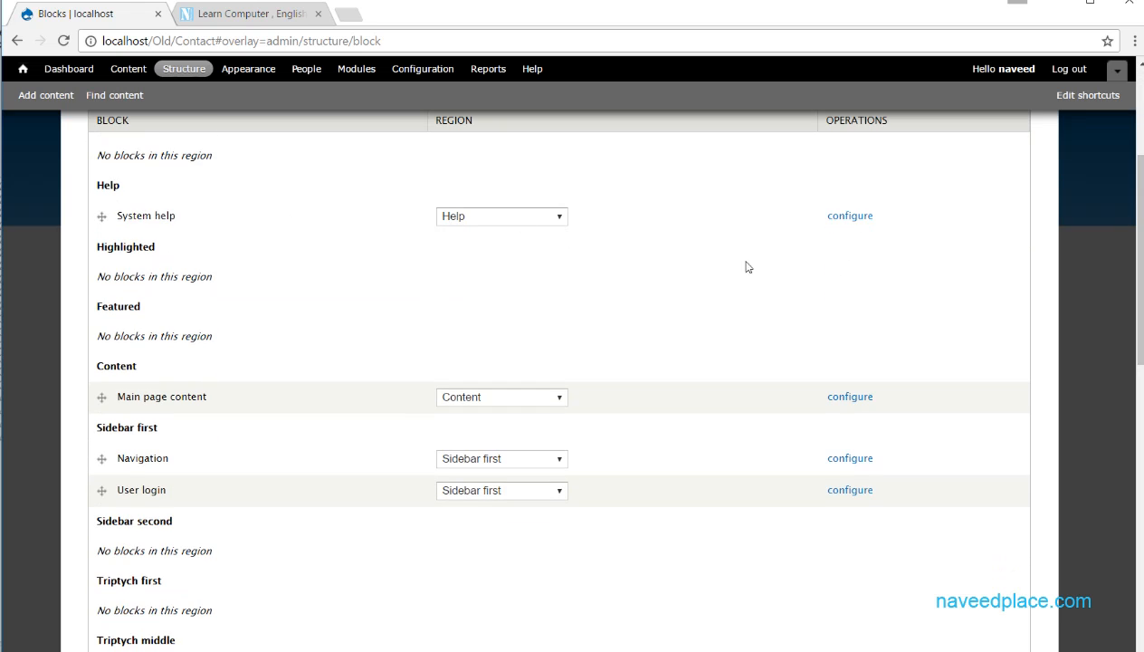
drag(1139, 224, 1139, 204)
- Examine the Header, Help, Highlighted, Featured, Content and Sidebar first region headings in the block list
drag(132, 184, 86, 186)
drag(123, 242, 86, 240)
drag(169, 309, 97, 307)
drag(179, 367, 94, 367)
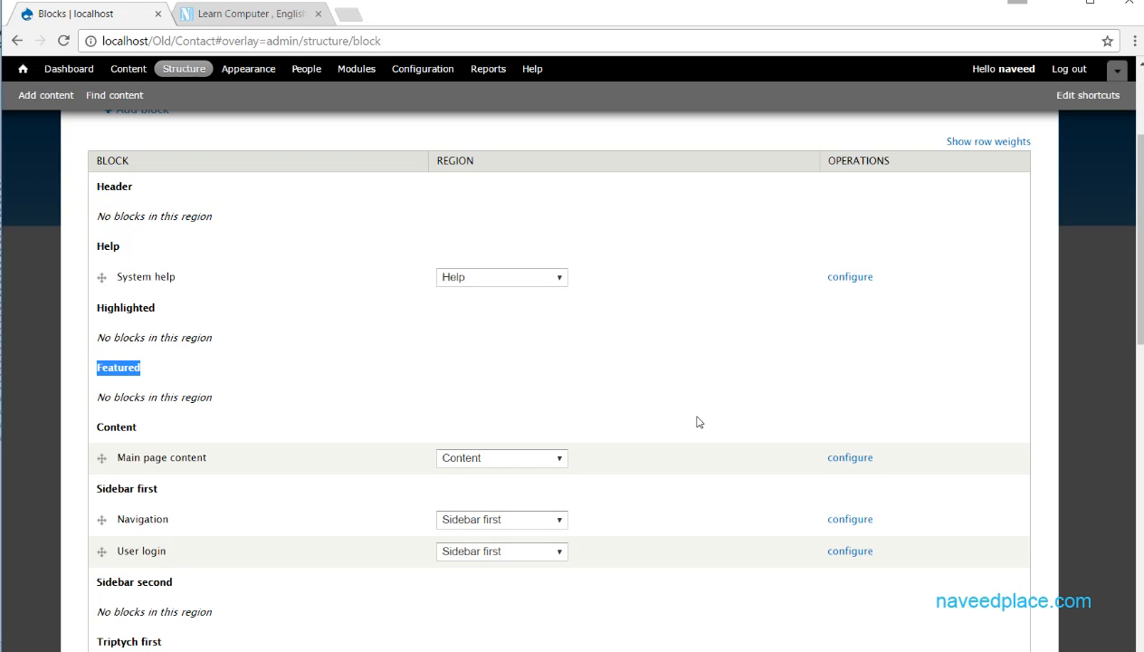
drag(156, 425, 101, 427)
drag(171, 483, 90, 479)
click(210, 480)
drag(122, 186, 94, 161)
drag(117, 238, 98, 243)
drag(143, 302, 91, 301)
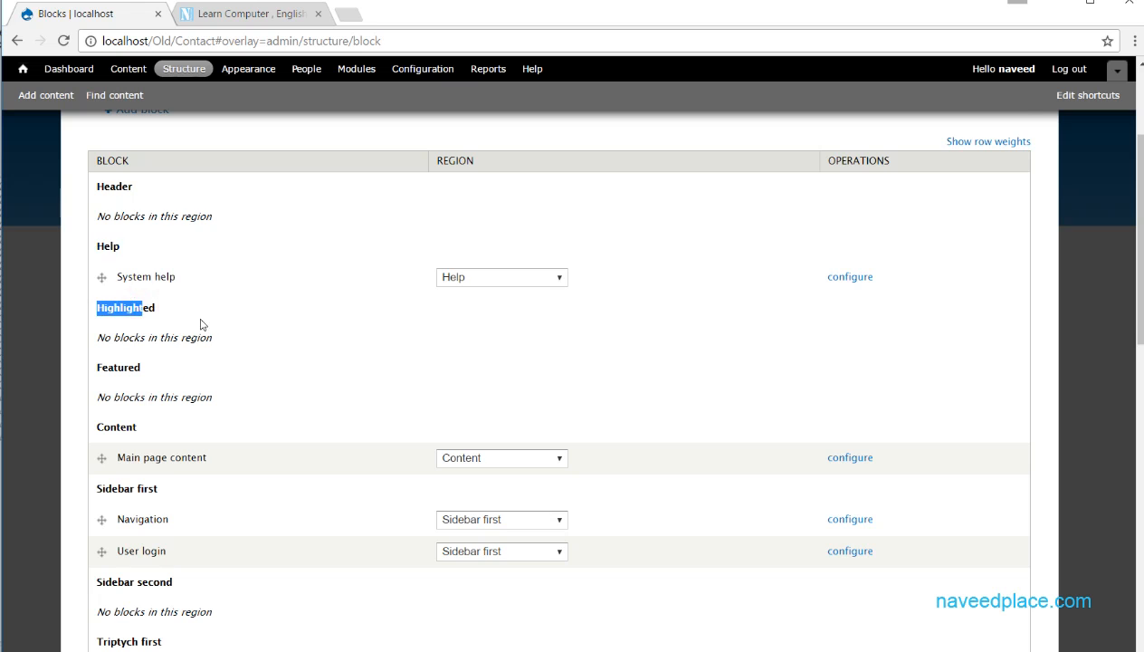
scroll(202, 322, down, 10)
scroll(203, 300, up, 10)
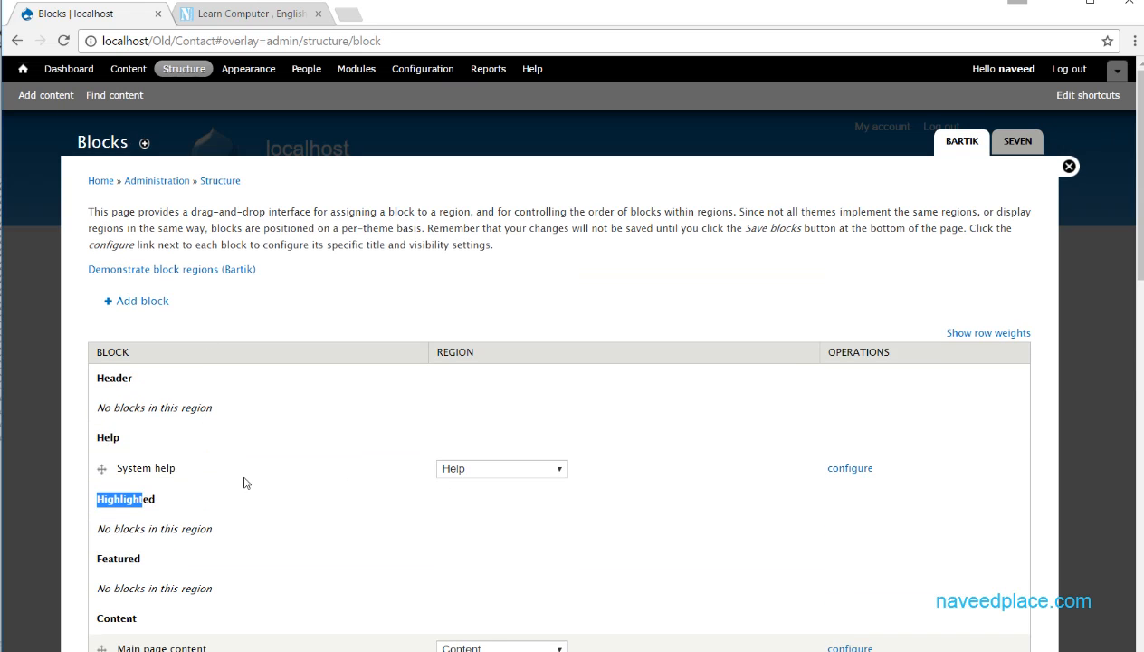
click(207, 500)
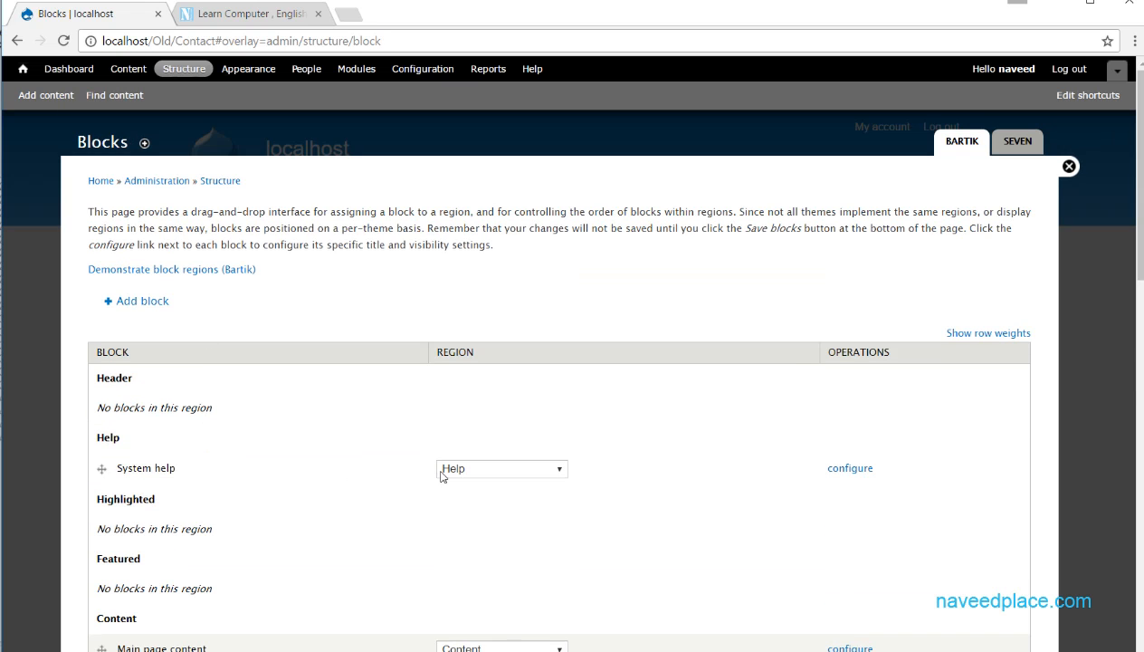
- Move the Shortcuts block from the Disabled section into the Footer fourth column region
drag(1137, 219, 1141, 627)
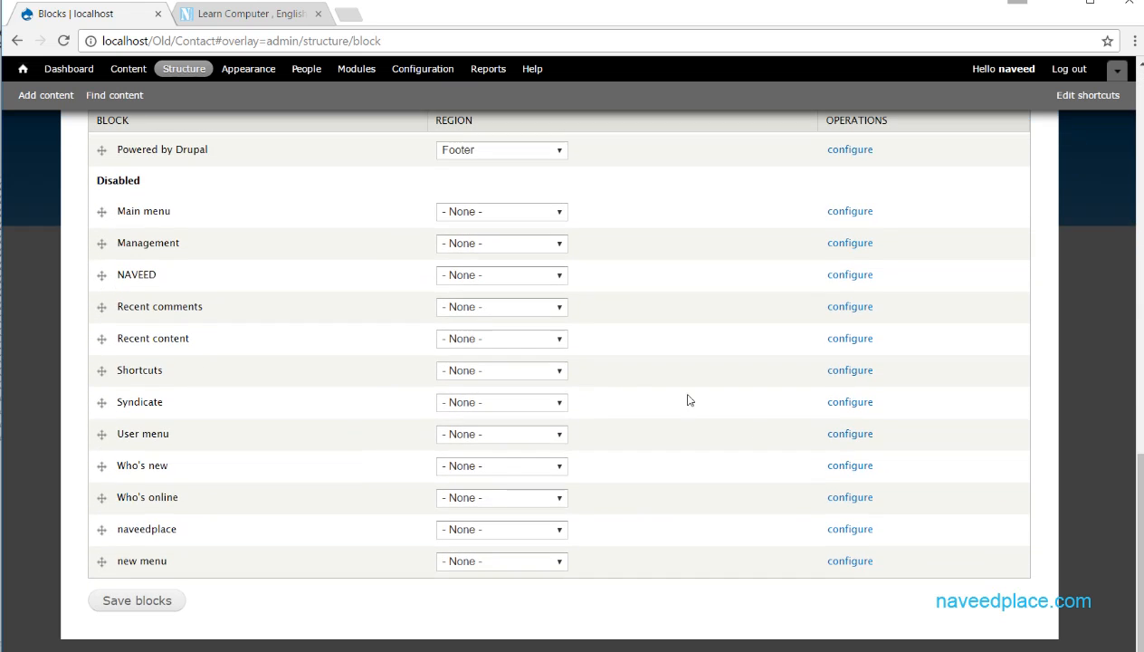
drag(143, 181, 100, 183)
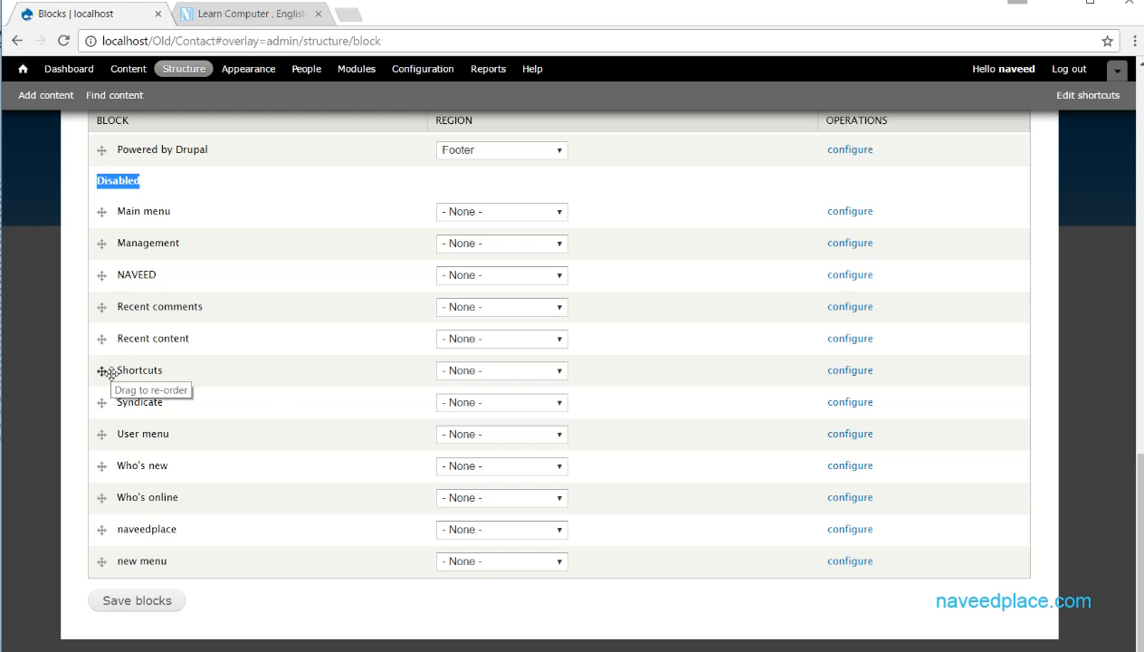
drag(102, 376, 122, 139)
scroll(136, 237, up, 12)
drag(1140, 145, 1055, 439)
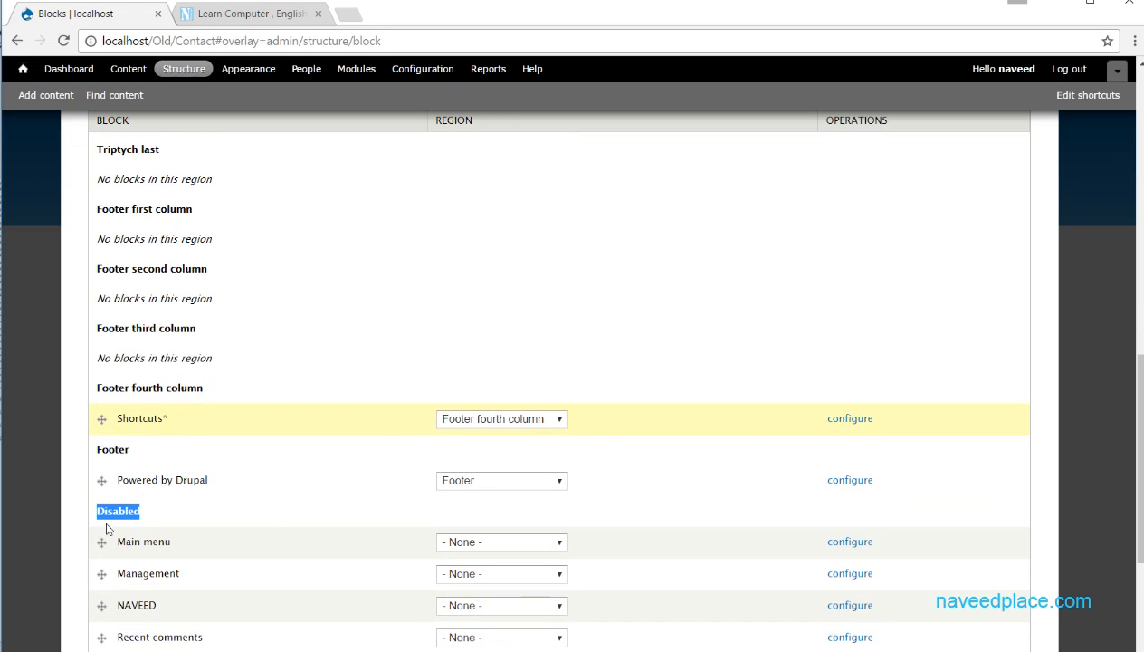
- Move the Main menu block from the Disabled section up into the Header region and save the blocks
drag(102, 541, 101, 181)
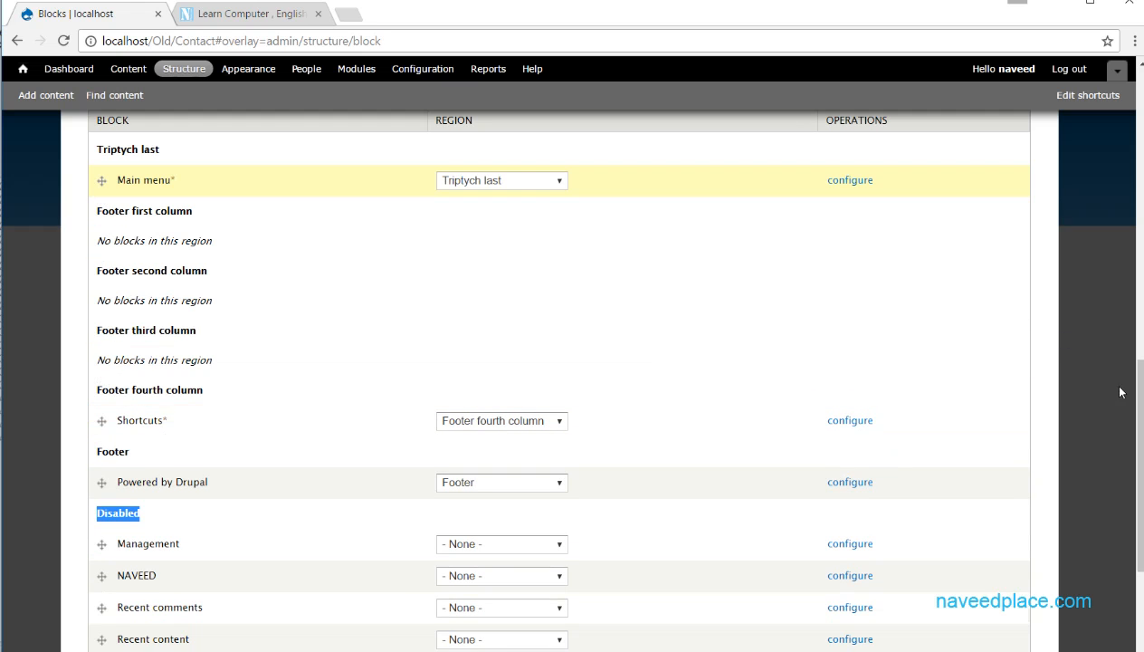
scroll(1048, 288, up, 4)
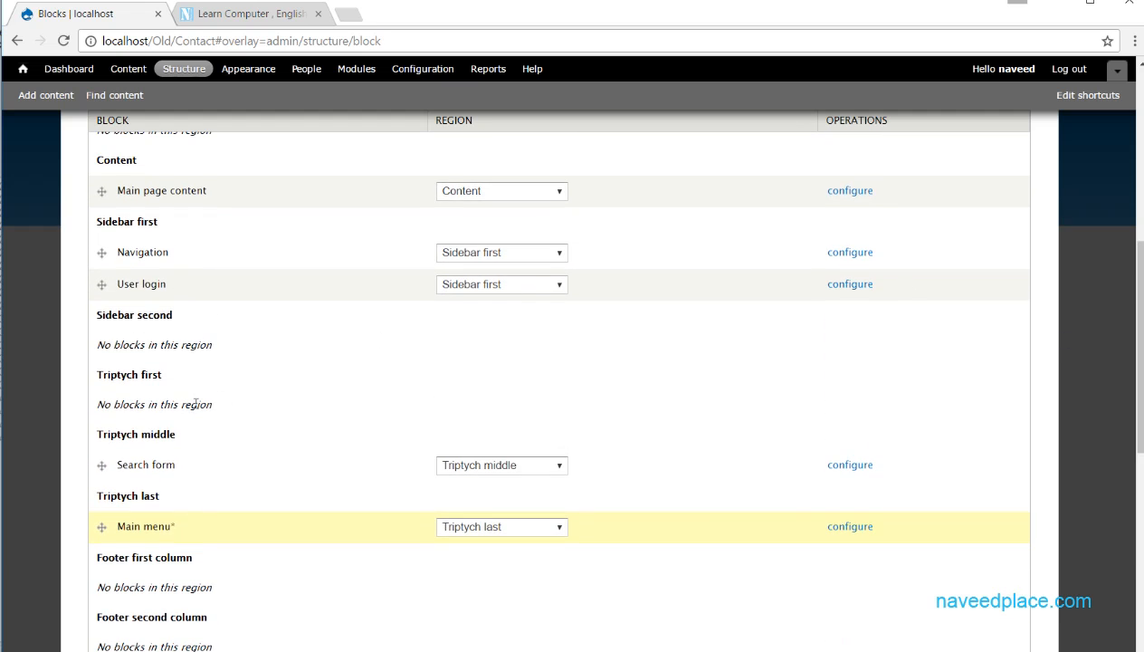
drag(105, 525, 121, 299)
scroll(190, 427, up, 6)
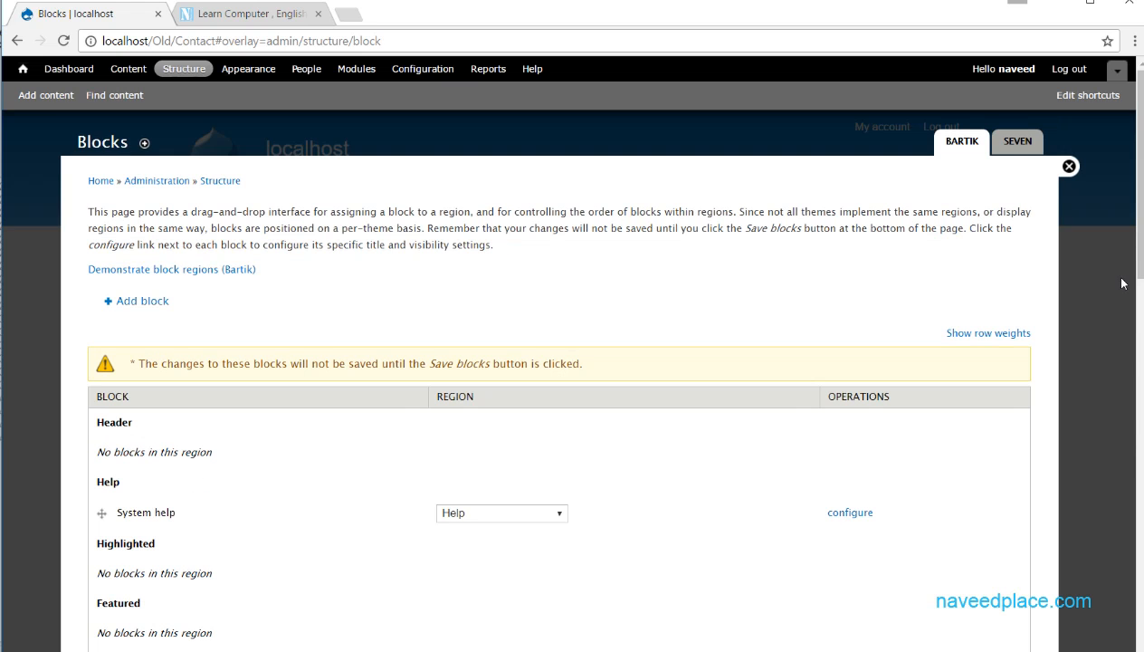
scroll(186, 423, down, 3)
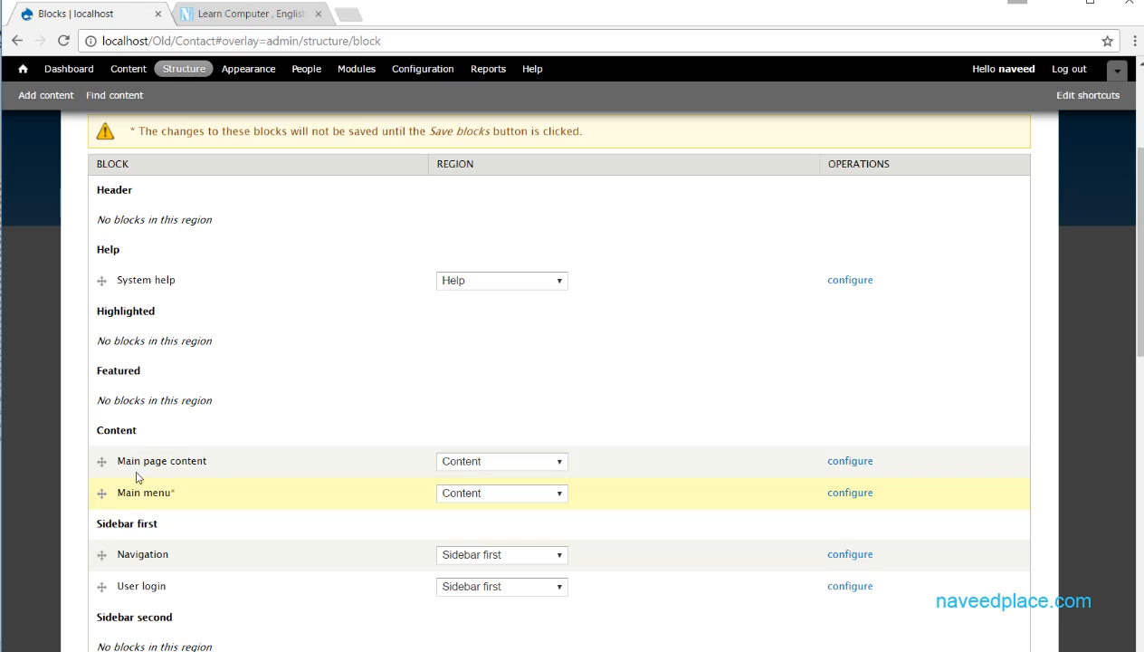
drag(104, 492, 104, 226)
scroll(885, 347, up, 3)
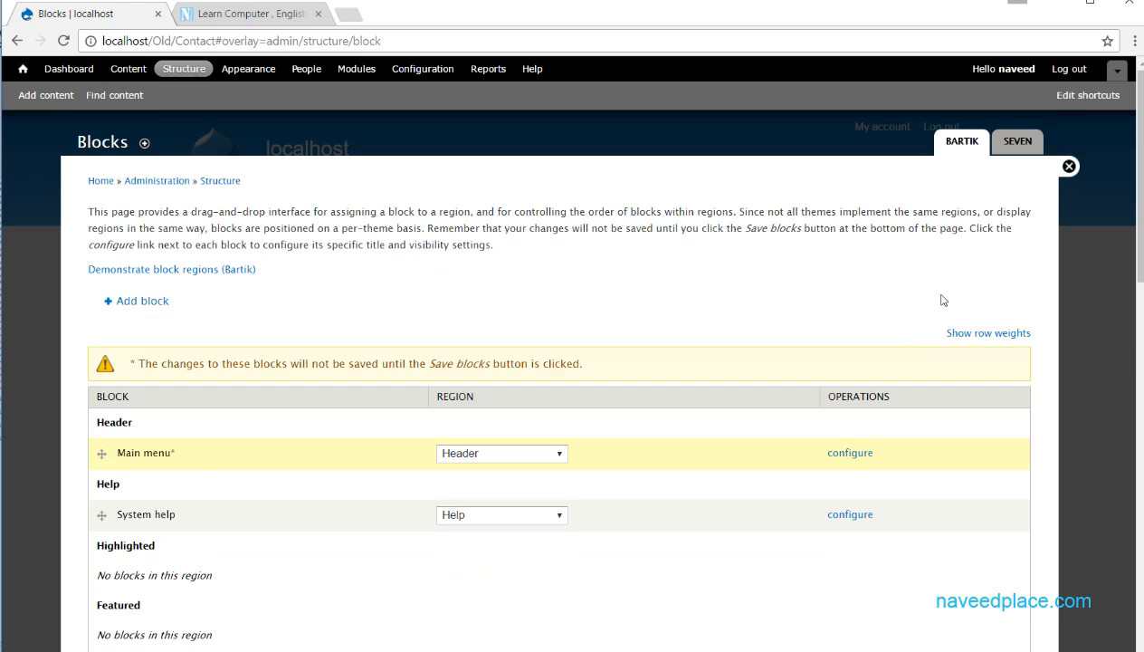
scroll(681, 512, down, 14)
click(150, 601)
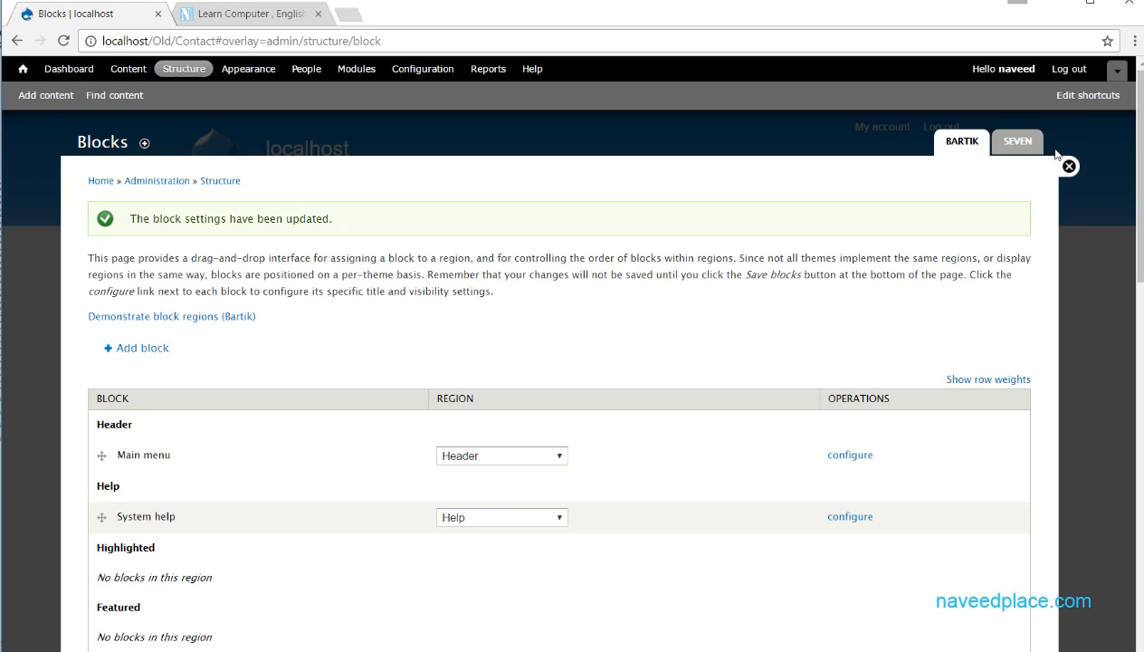
- Close the Blocks overlay, examine the Main menu block in the site header, and open and close its configuration
click(1069, 168)
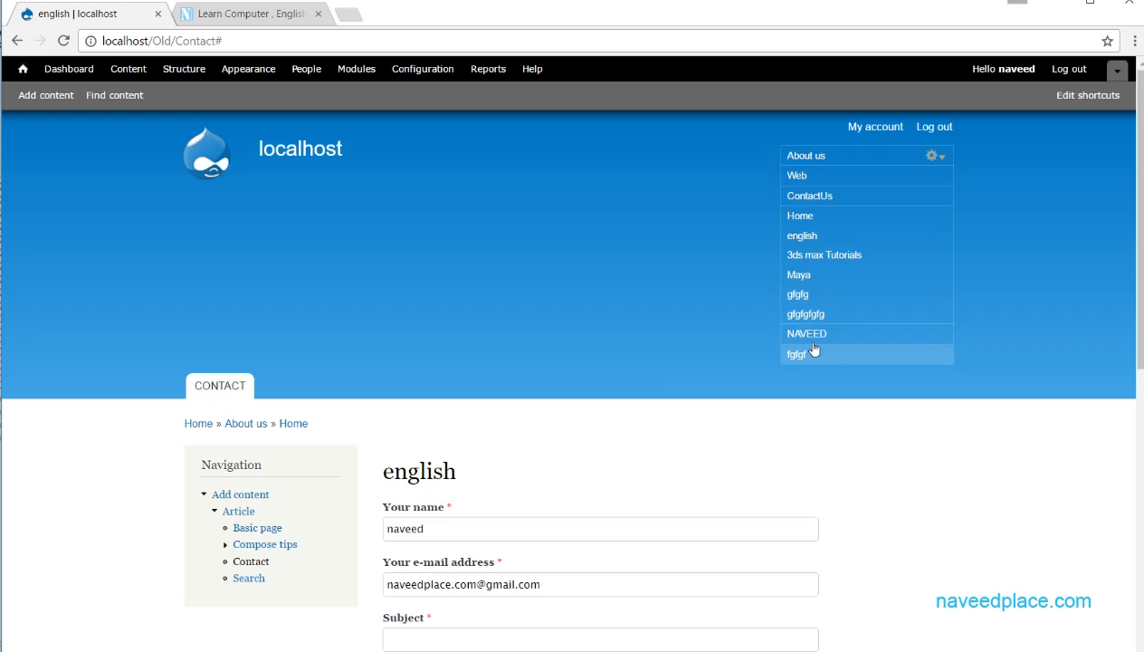
click(933, 157)
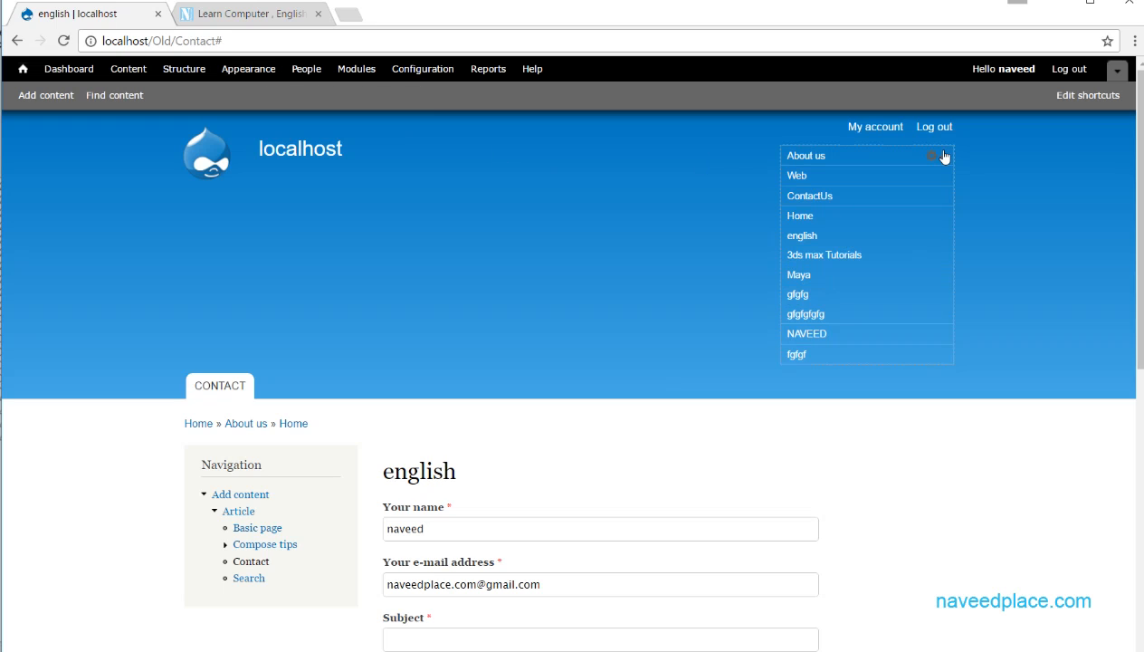
click(939, 159)
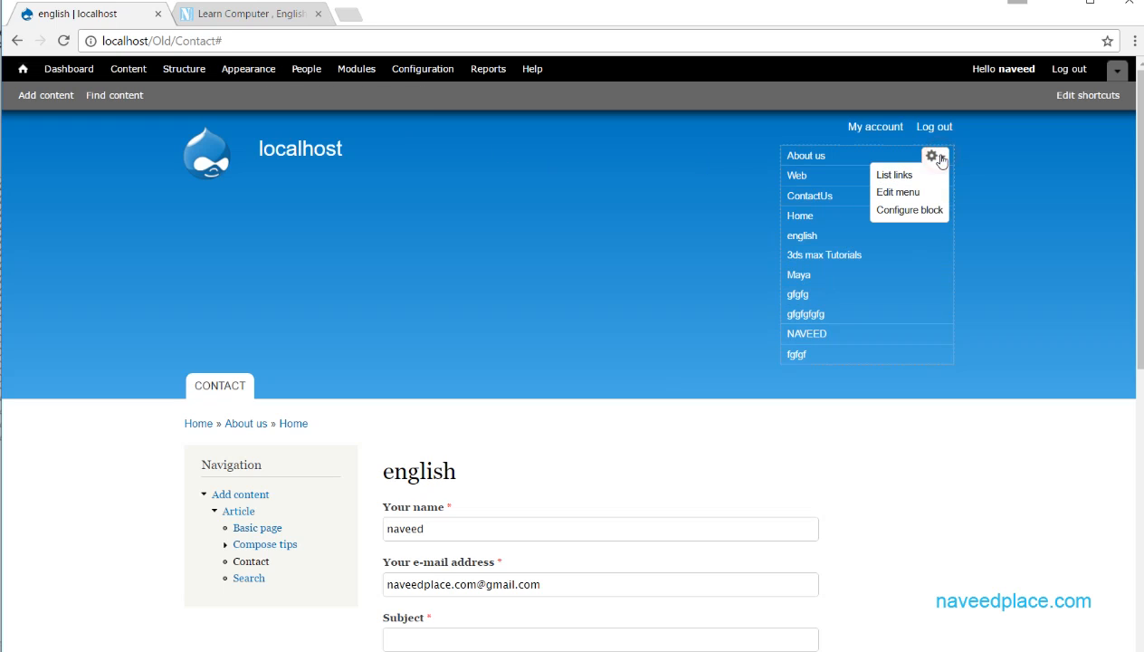
click(910, 210)
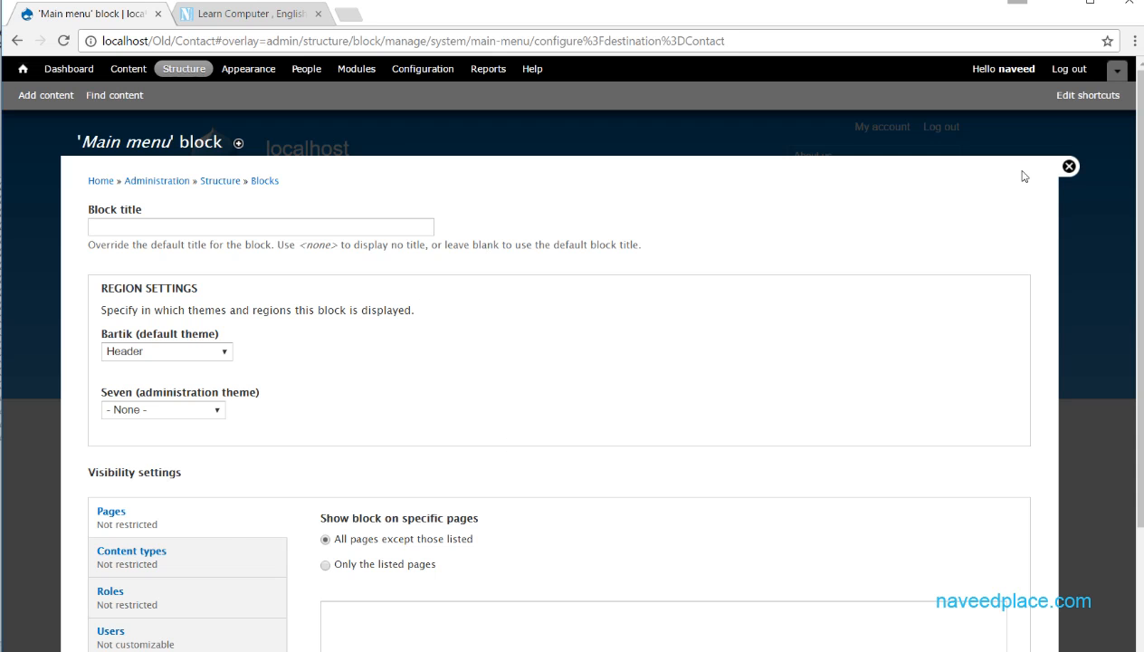
click(1068, 167)
- Return to the Blocks page, assign the disabled "new menu" block to the Footer region, and save the blocks
click(180, 69)
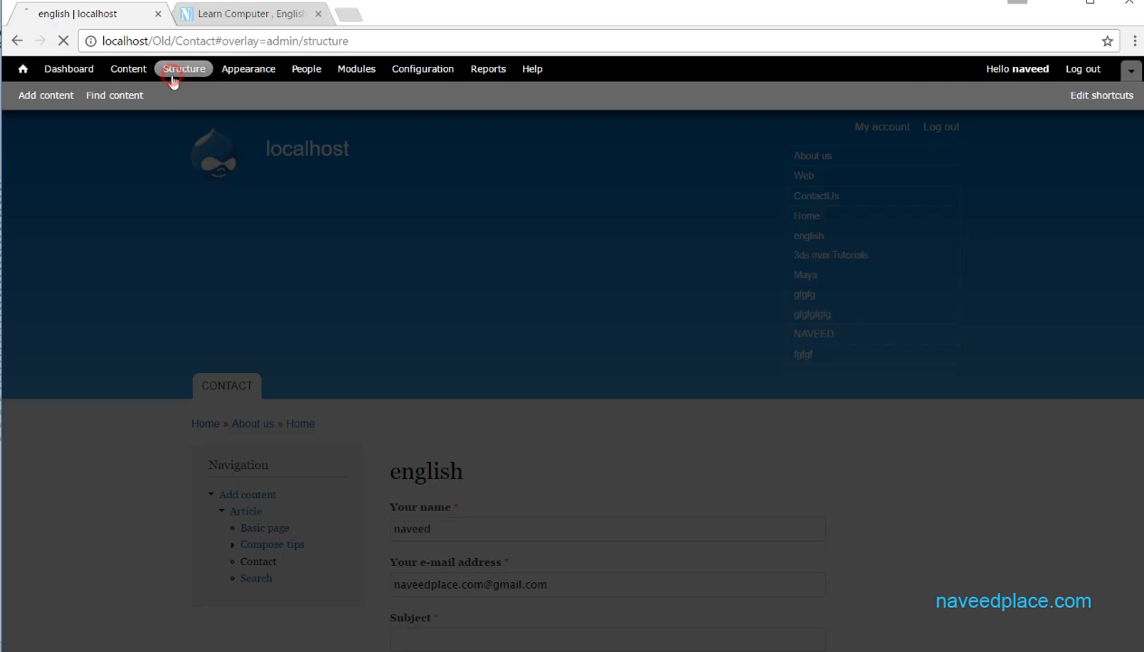
click(118, 211)
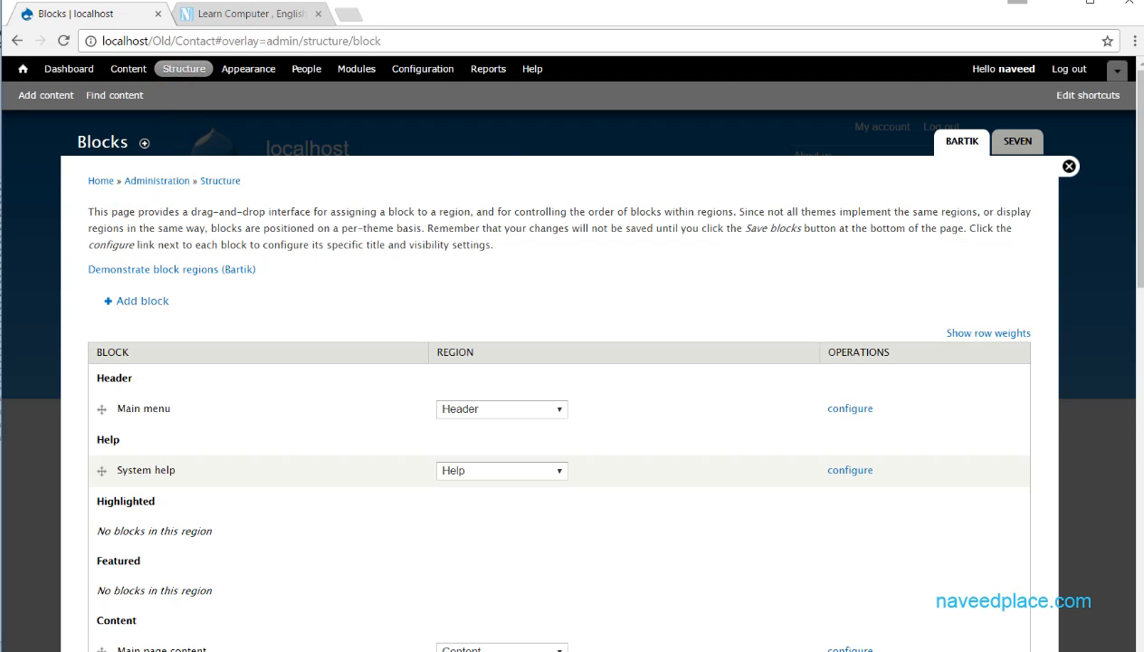
drag(1141, 169, 1131, 562)
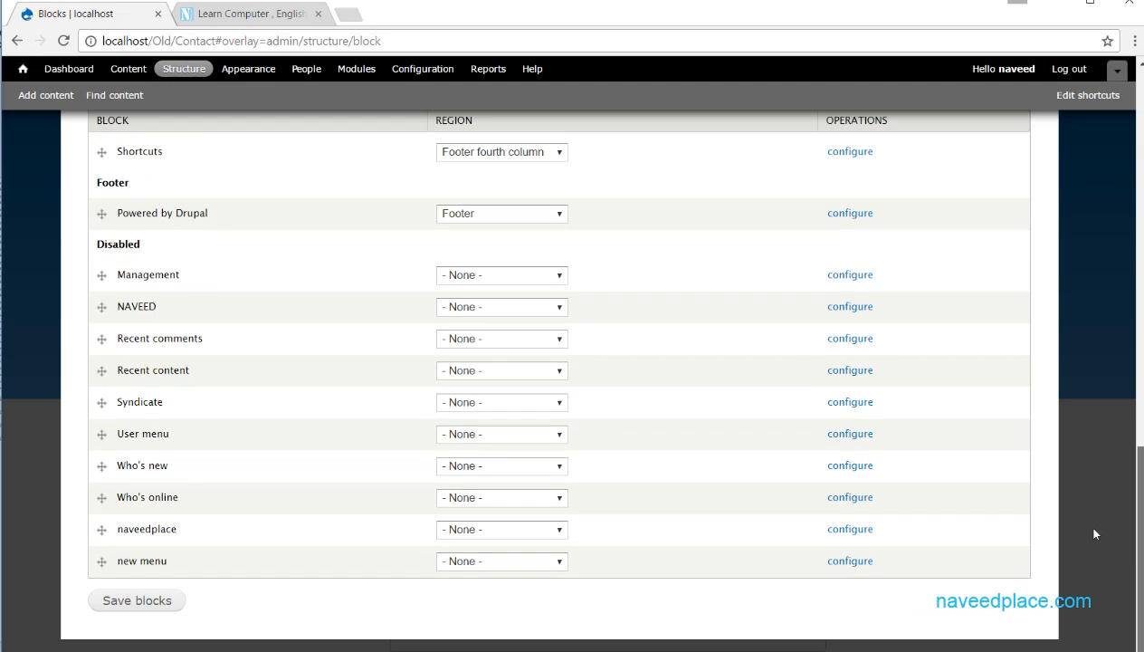
drag(161, 242, 94, 243)
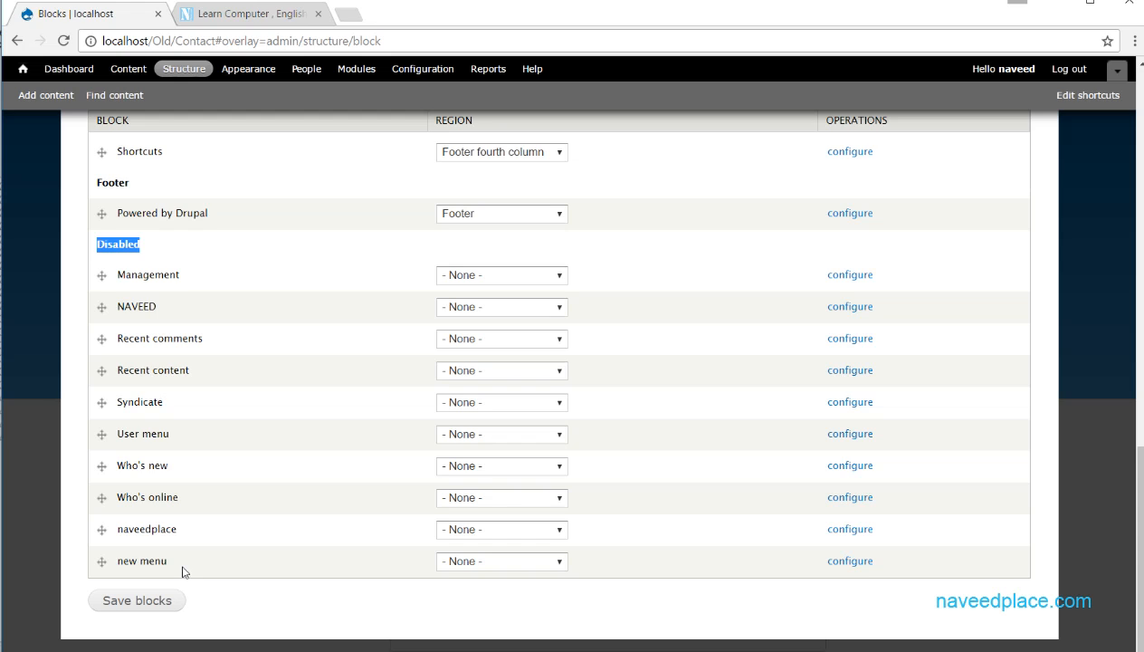
click(531, 566)
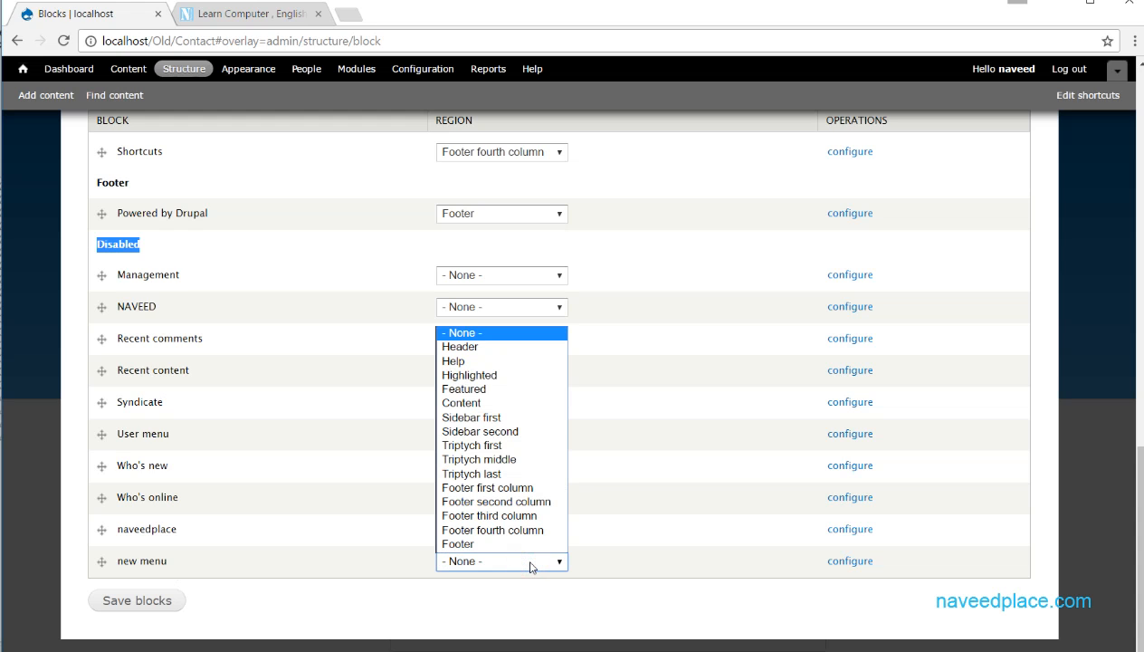
click(477, 544)
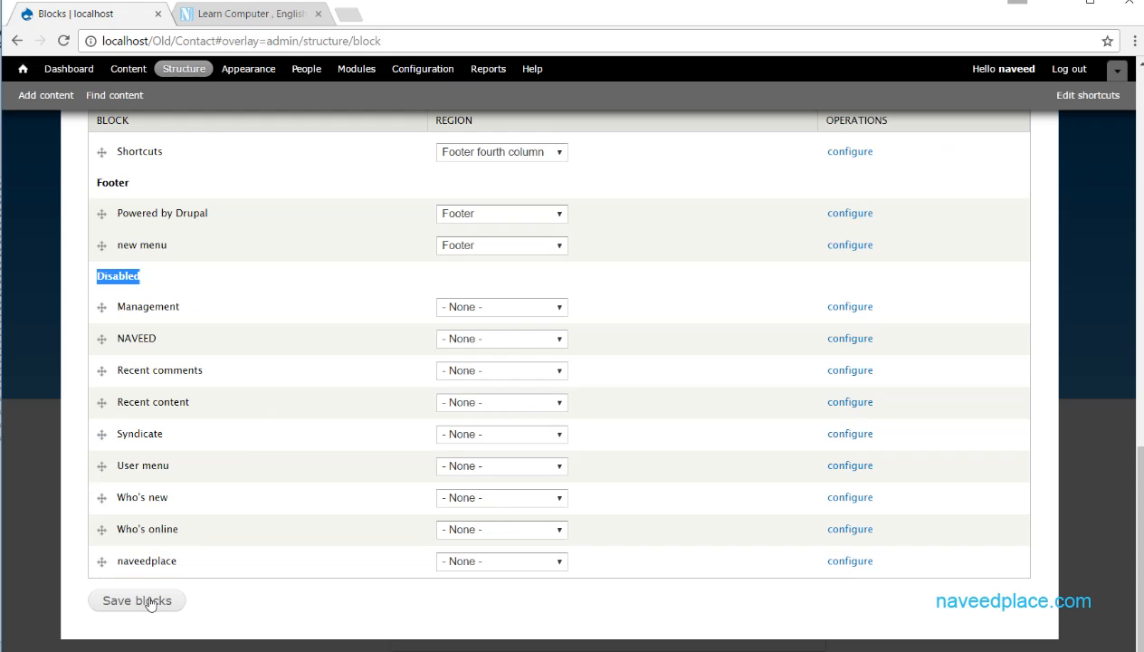
click(149, 601)
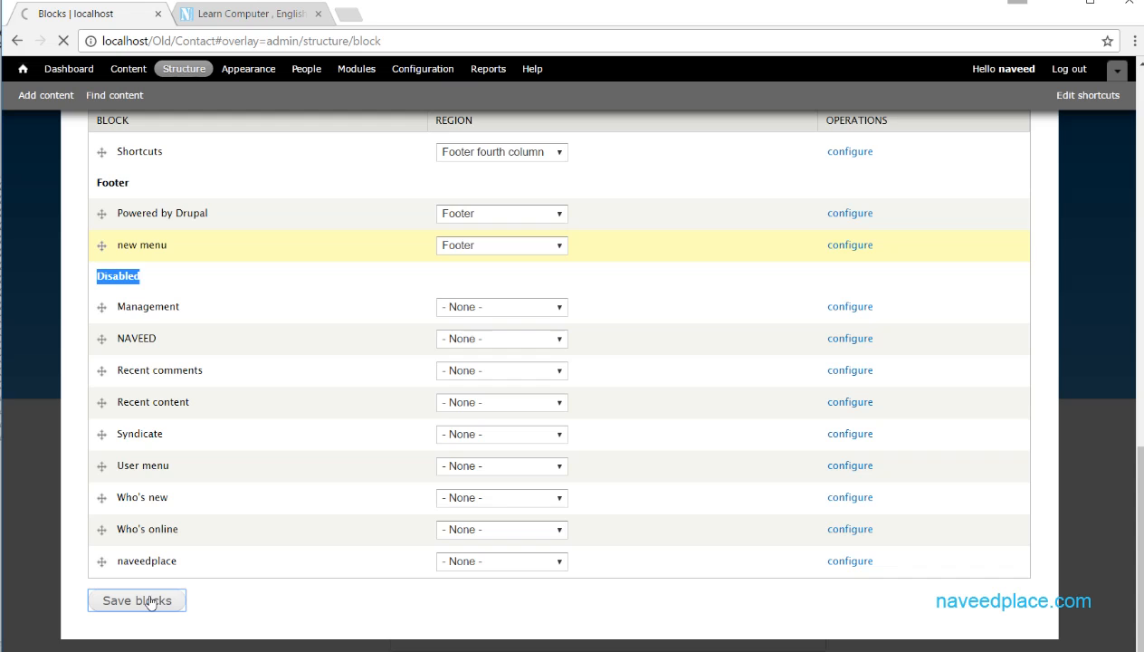
- Exit the Blocks overlay and examine the search form, shortcuts and new menu near the foot of the site page
click(1070, 167)
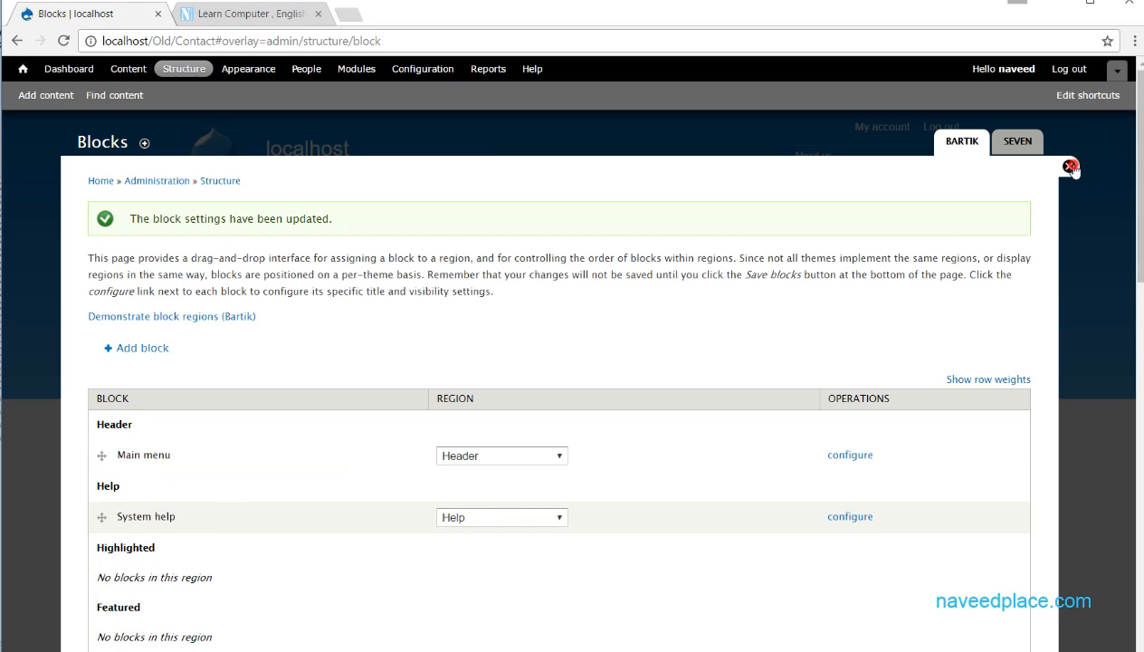
drag(1140, 134, 1141, 489)
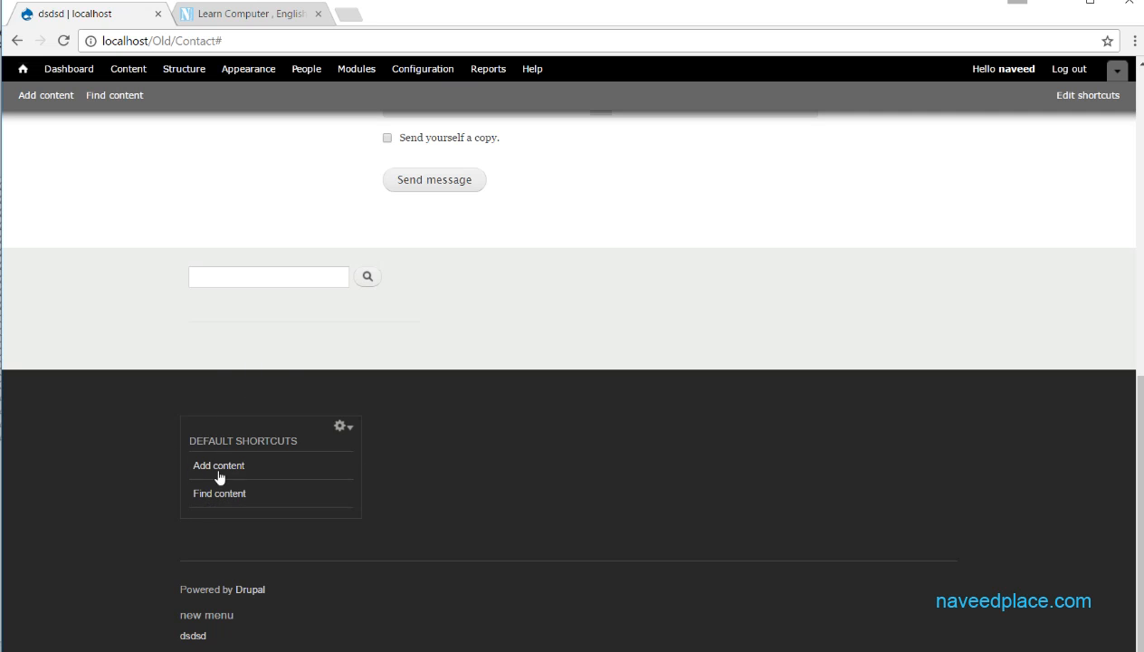
scroll(335, 435, up, 10)
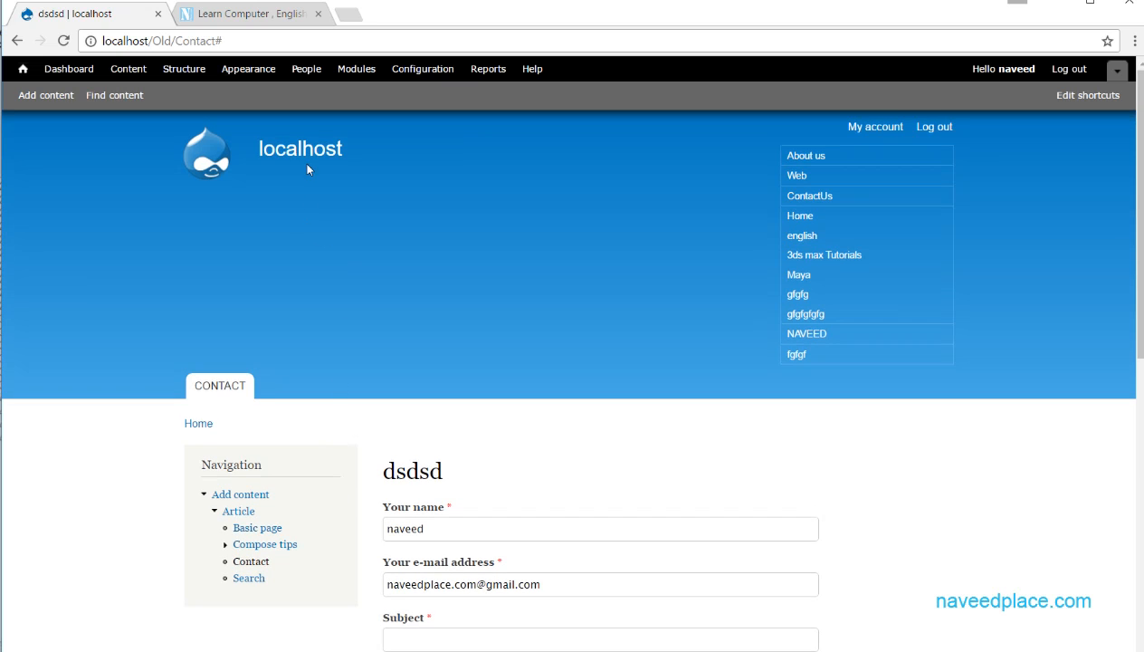
- Reopen the Blocks page under Structure and go to the Disabled section of the block list
click(188, 72)
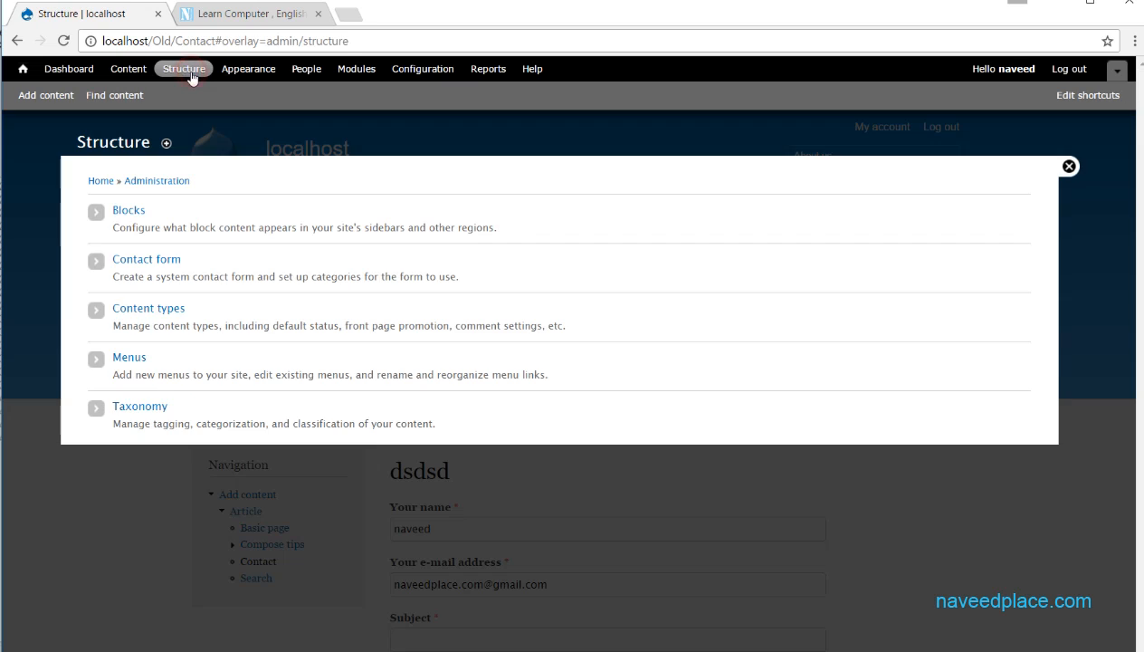
click(127, 210)
scroll(280, 389, down, 10)
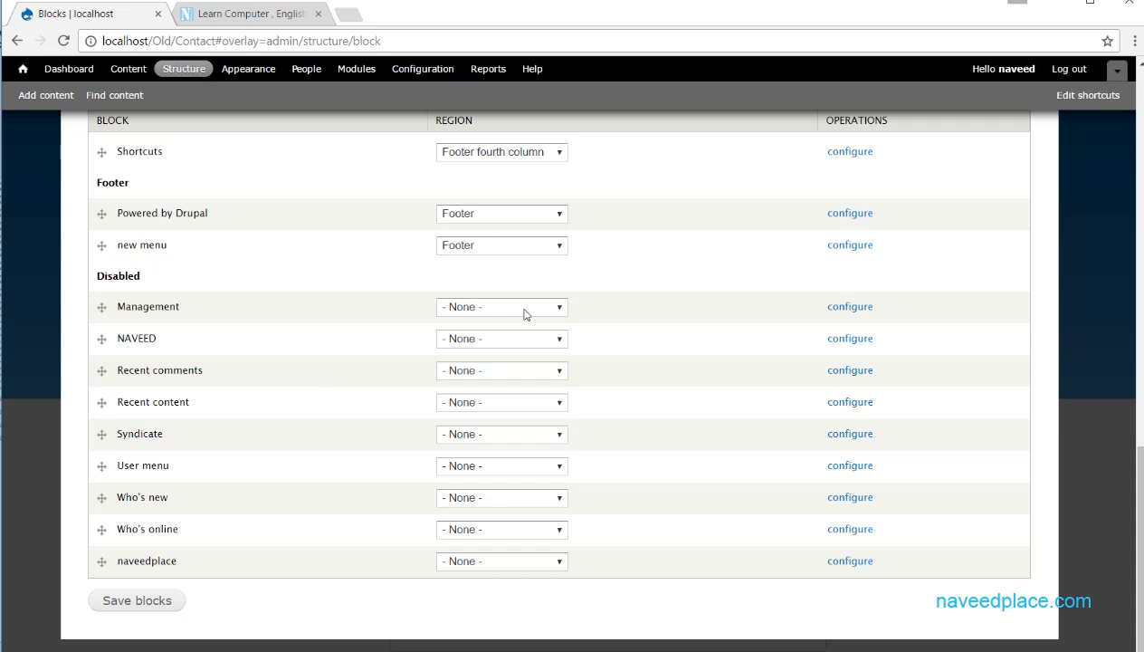
- Move the Management block one place down within the Disabled section and view its available regions
drag(101, 306, 111, 348)
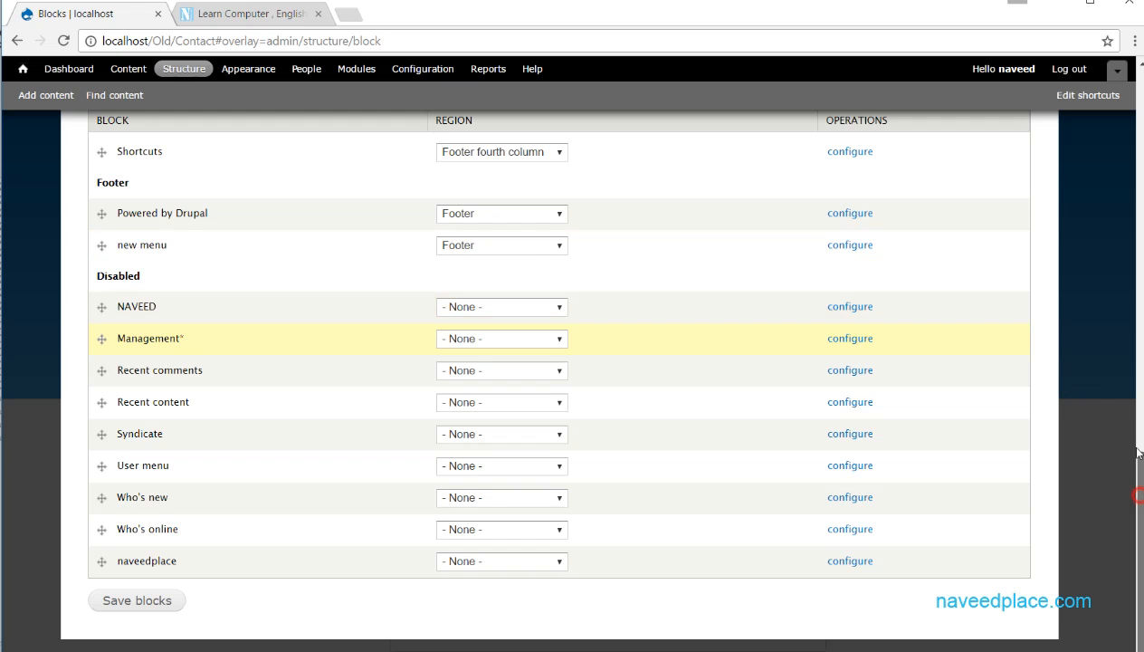
scroll(1113, 371, up, 7)
scroll(1120, 363, down, 7)
click(509, 340)
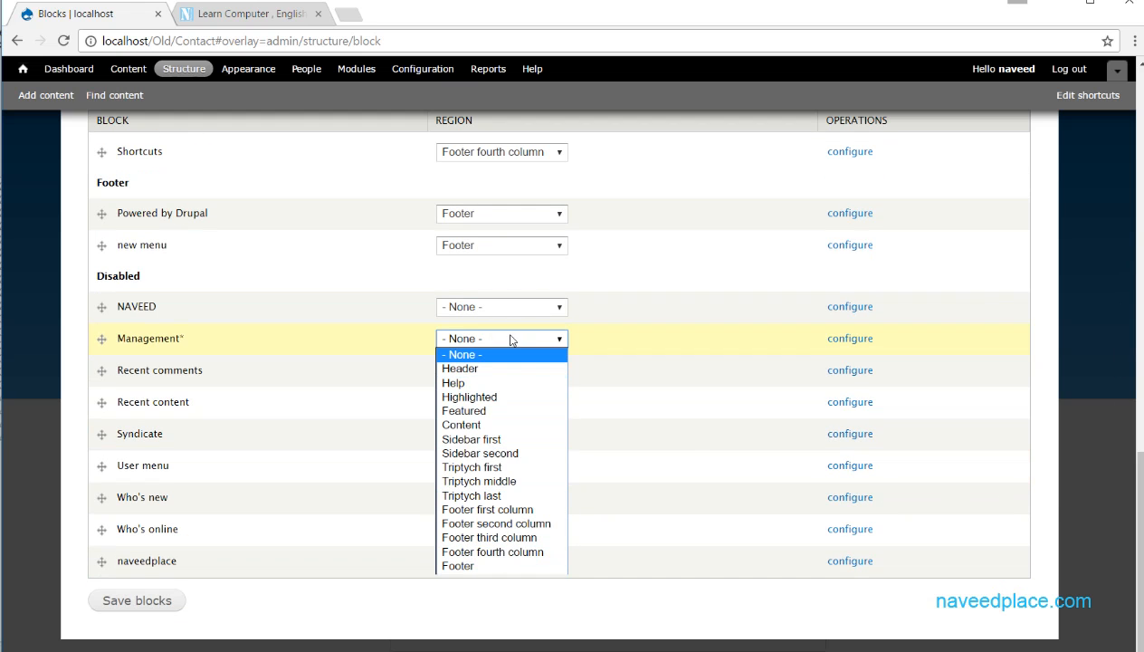
scroll(690, 452, up, 10)
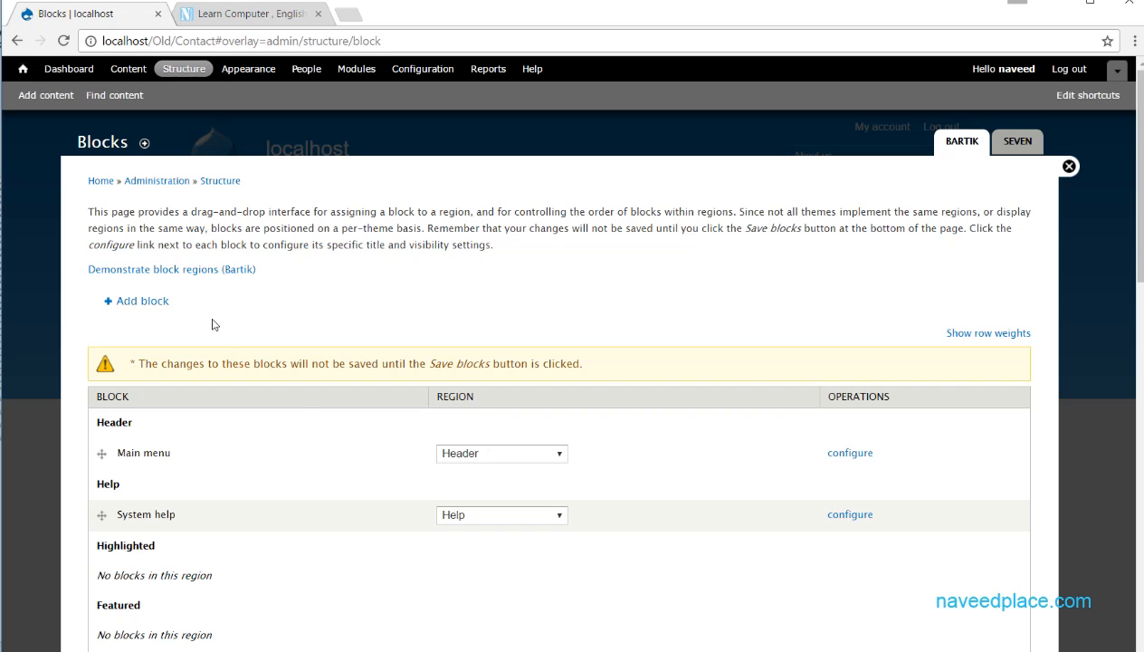
- Open the form for adding a custom block and title the block "naveedplace.com"
click(142, 301)
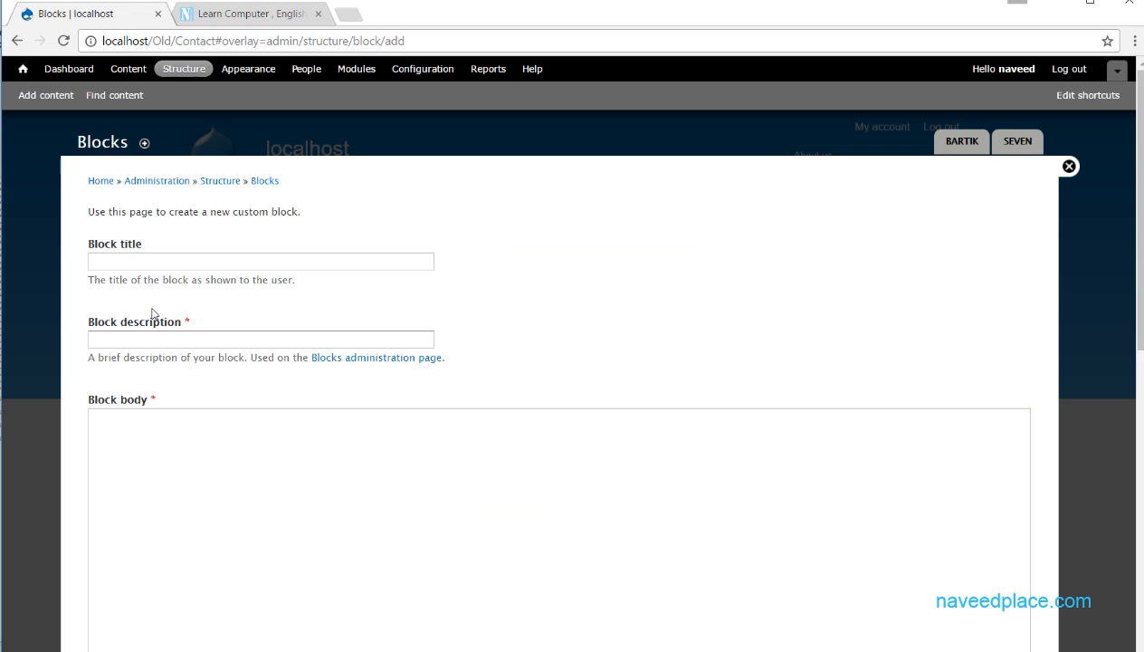
drag(1141, 231, 1135, 108)
click(163, 262)
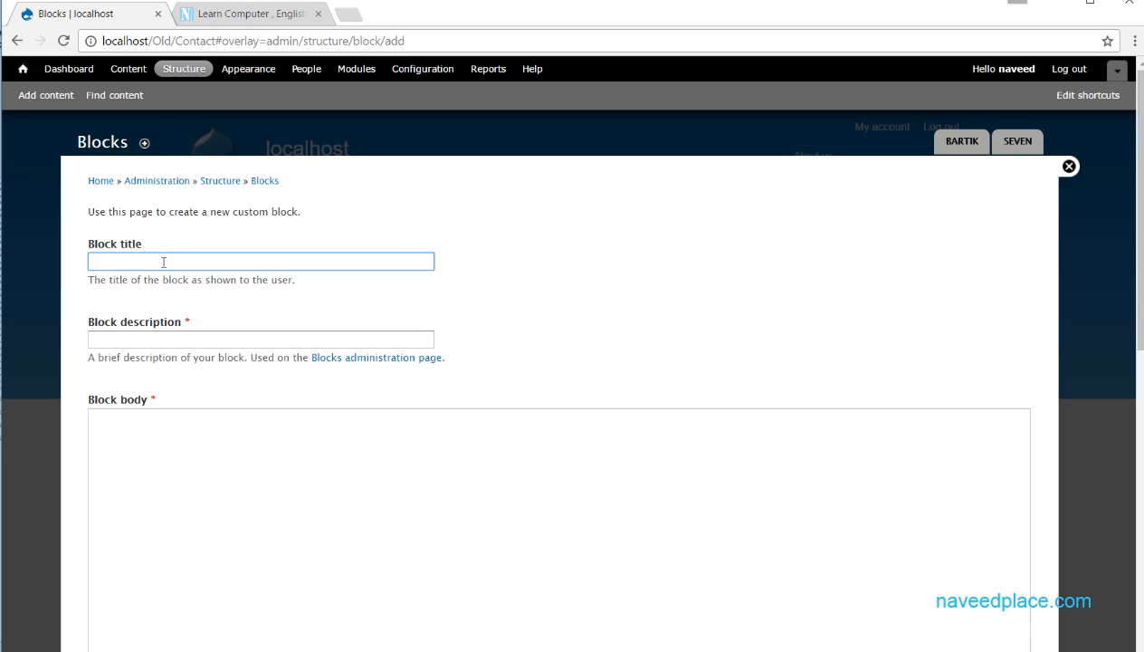
text(naveed)
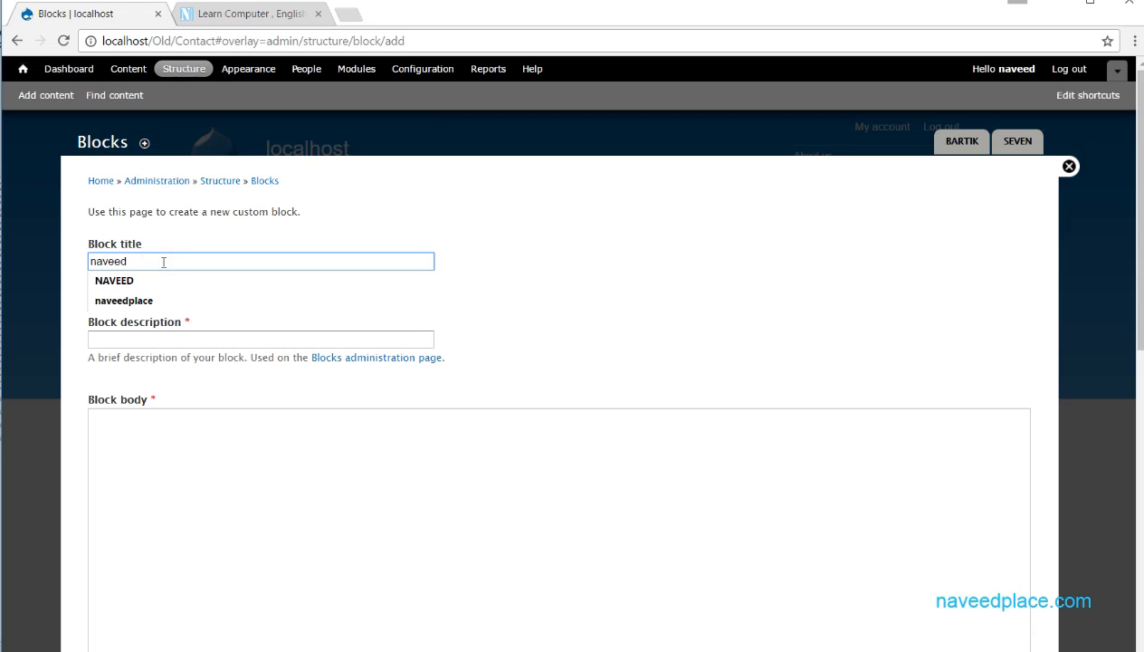
text(pplace.com)
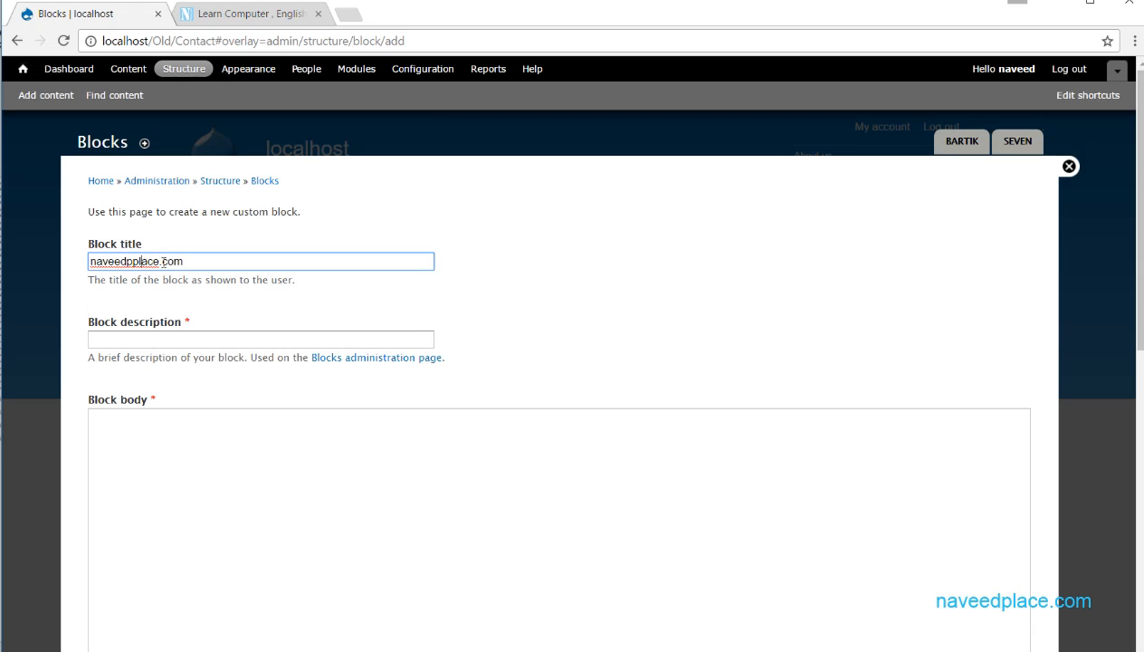
key(BackSpace)
- Enter "dfdfdfdfdfdfdfdfdf" as the block description
click(183, 339)
text(dfdfdfdf)
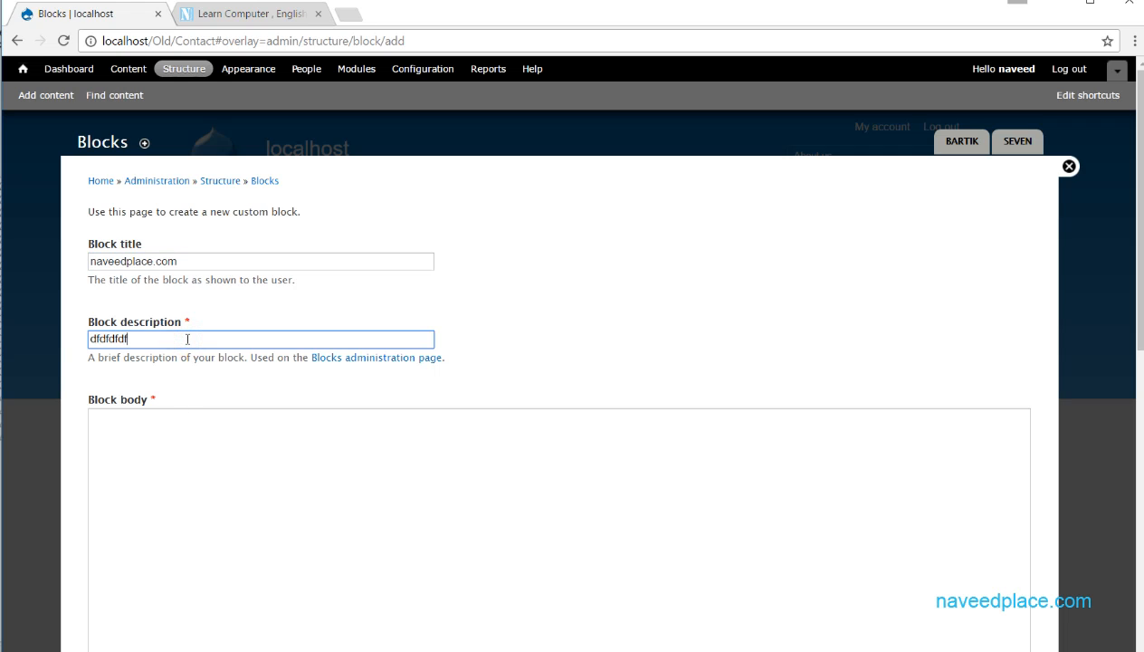
text(dfdfdfdfdfdfd)
click(248, 458)
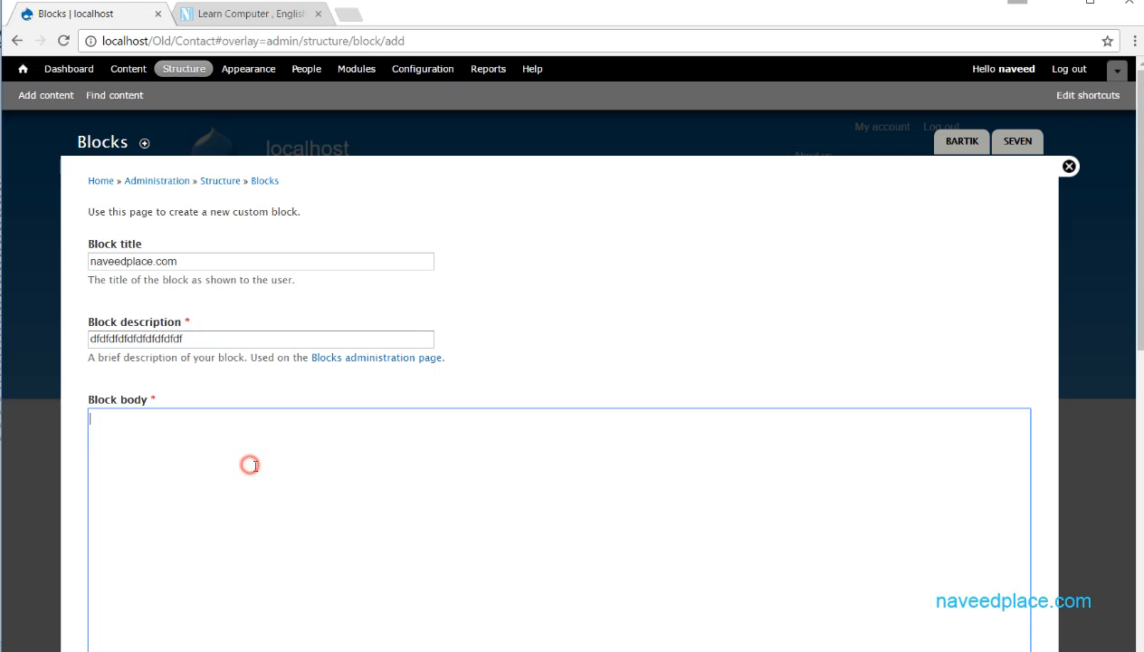
- Set the block body's text format to Full HTML
drag(1139, 222, 1122, 342)
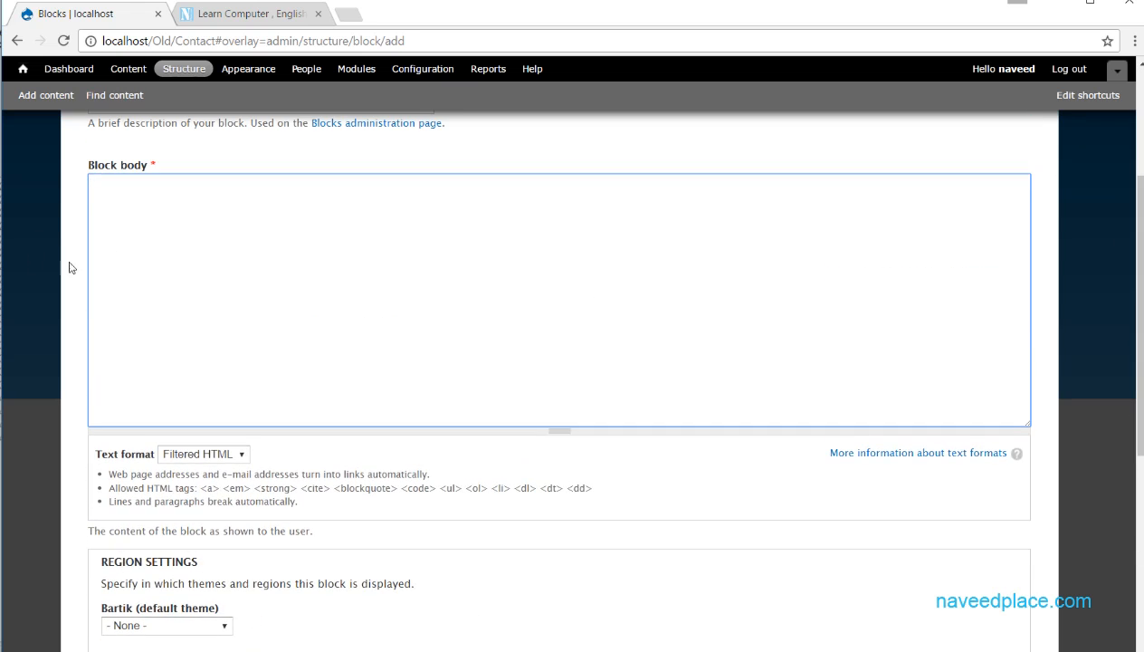
click(217, 453)
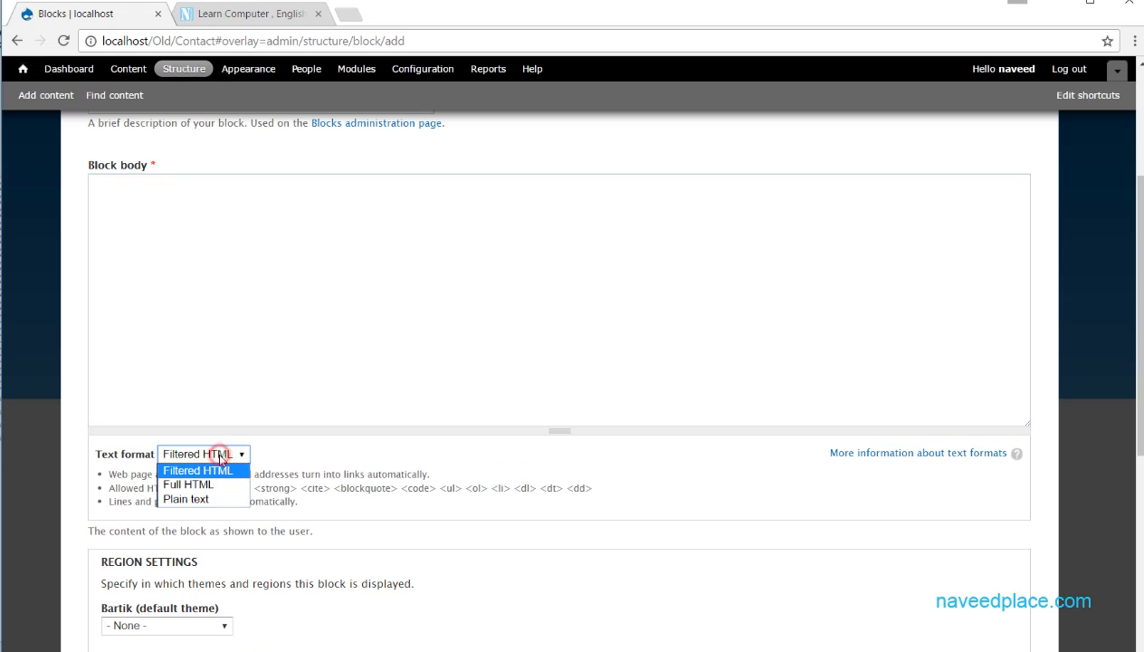
click(195, 485)
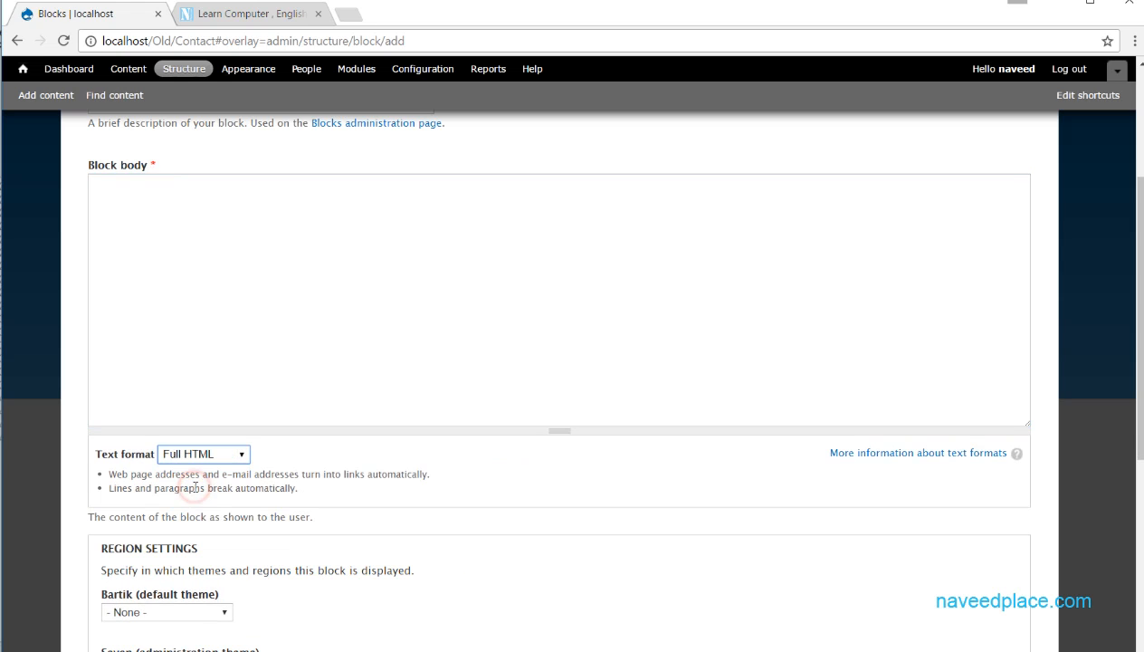
- Enter "this is my block" as the block body text
click(145, 204)
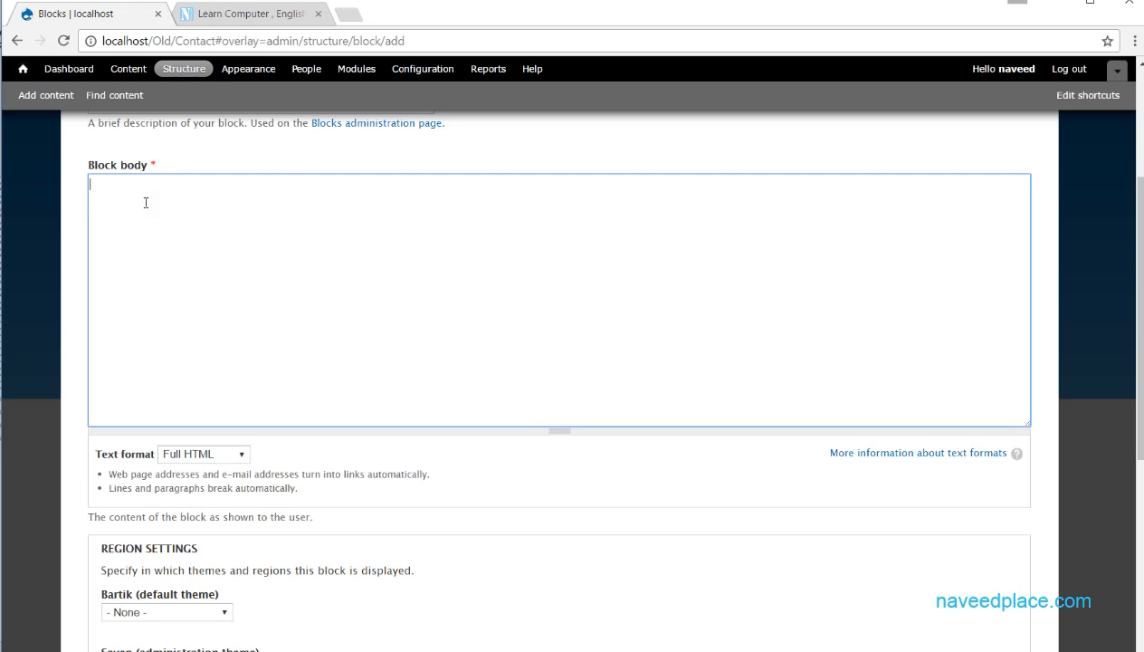
text(fgfgfgfg)
drag(229, 224, 58, 212)
key(BackSpace)
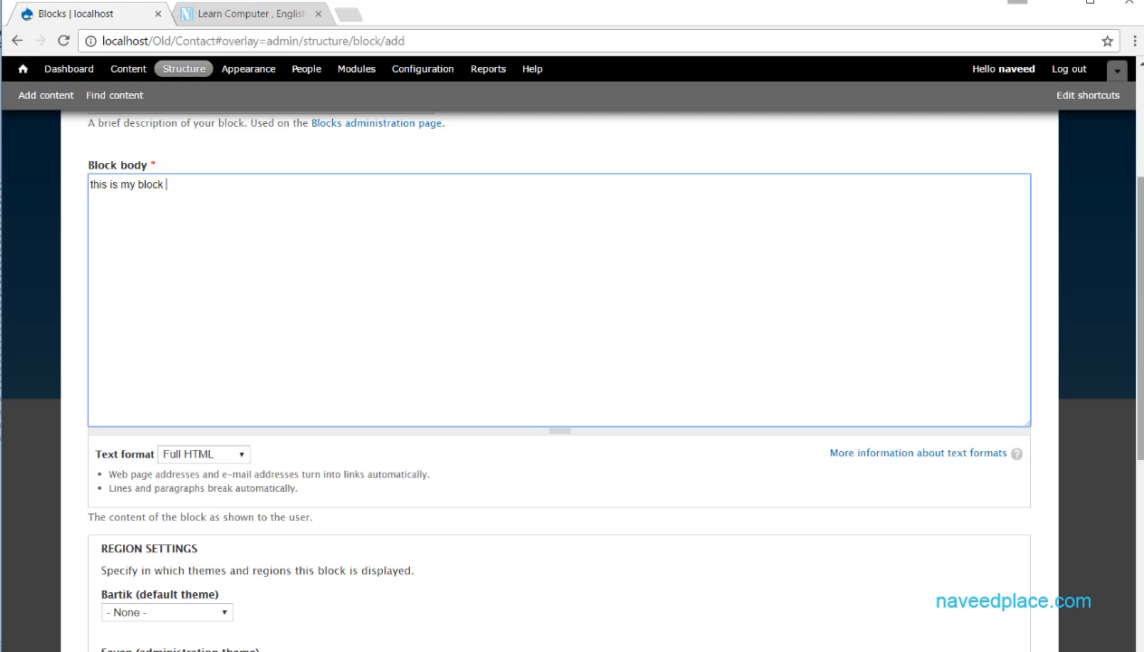
- Switch the text format to Filtered HTML and then to Plain text, and examine the Plain text formatting rules
scroll(97, 236, down, 2)
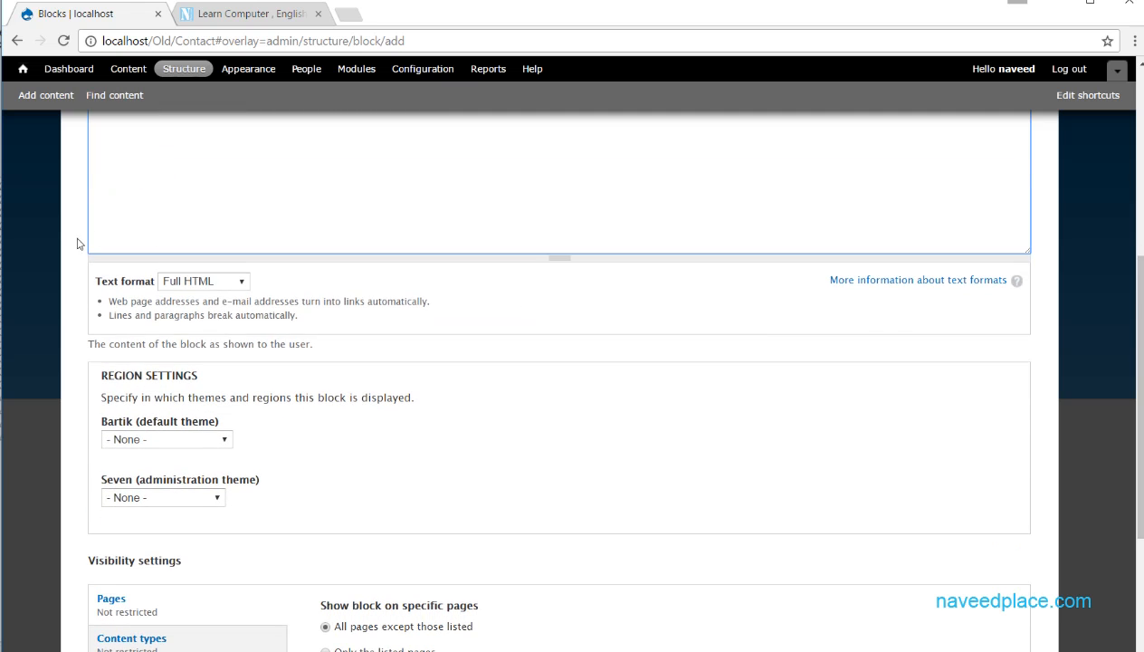
click(197, 289)
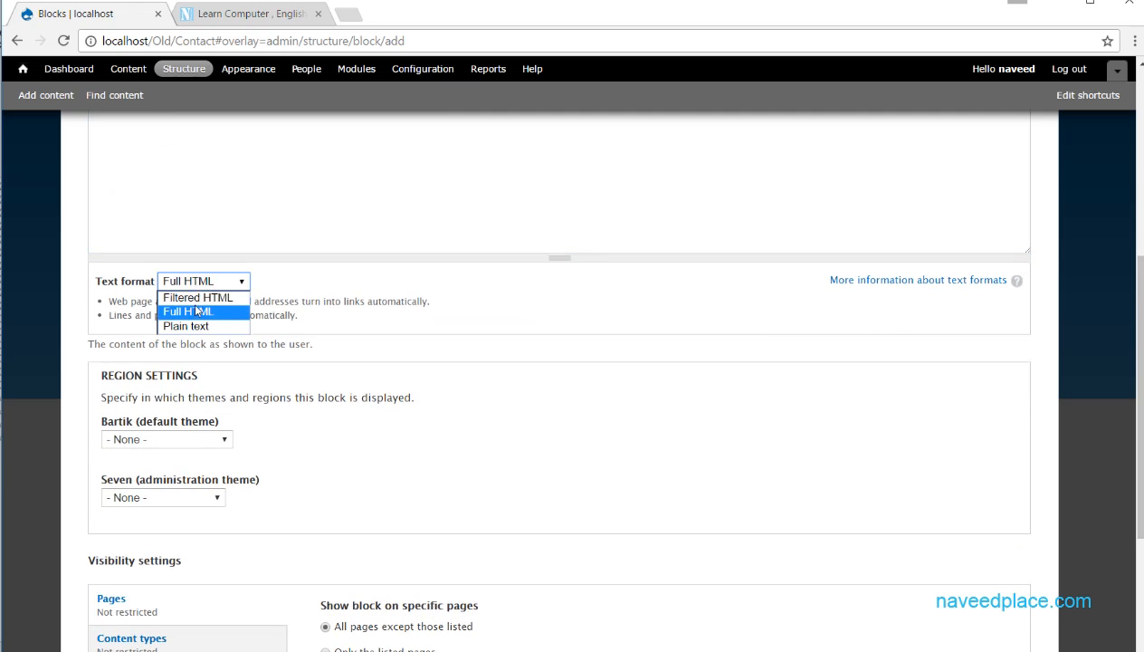
click(196, 300)
click(198, 279)
click(182, 324)
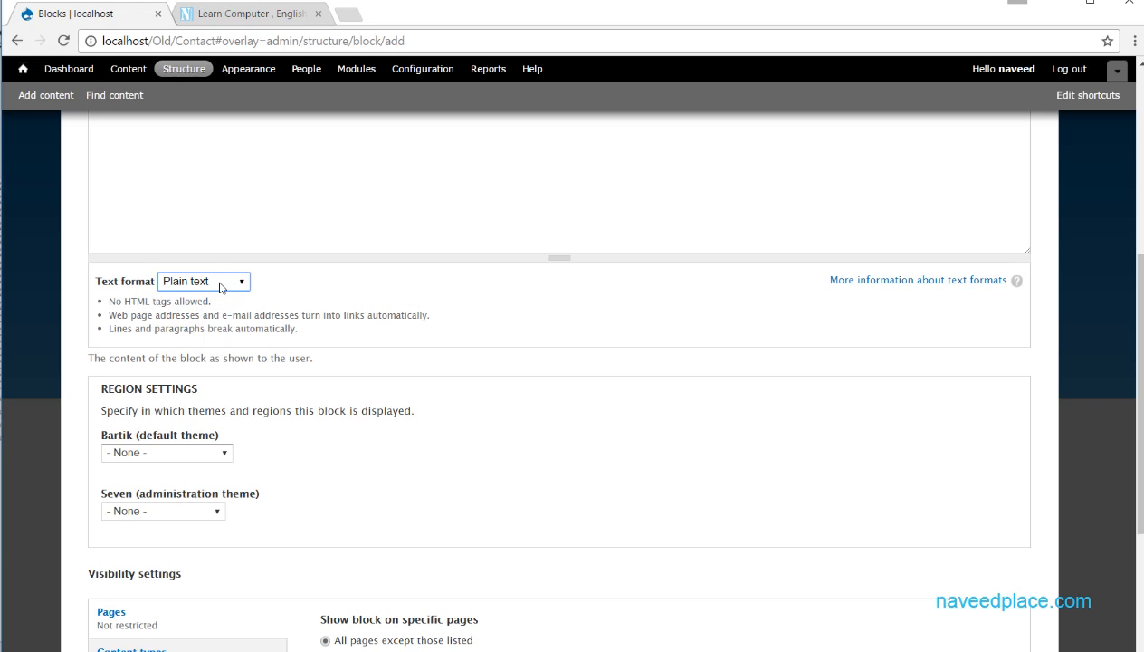
drag(457, 315, 109, 315)
mouse_move(216, 302)
mouse_down()
mouse_move(113, 304)
mouse_move(233, 315)
mouse_up()
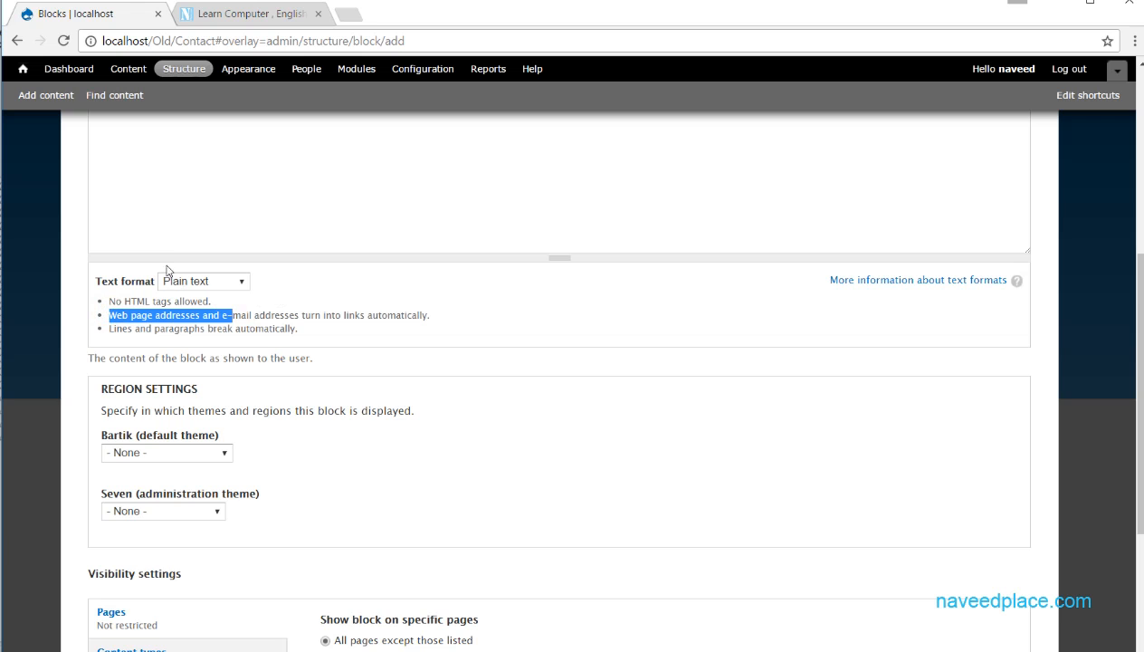
scroll(1126, 366, up, 2)
click(245, 275)
text(www)
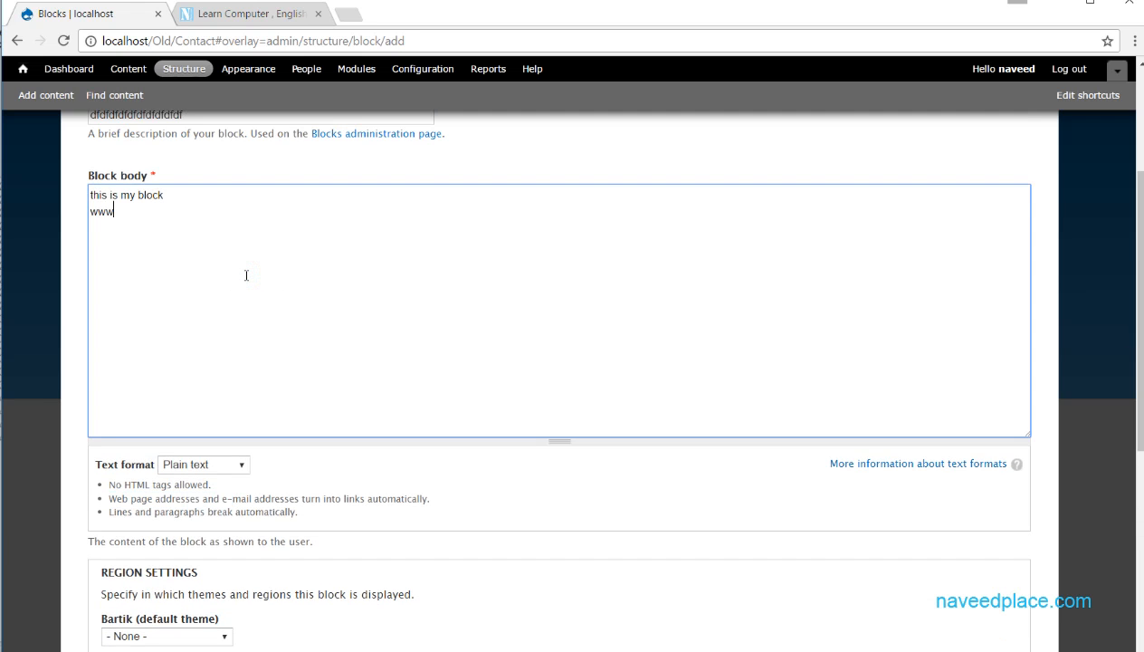
text(.naveedplace.com)
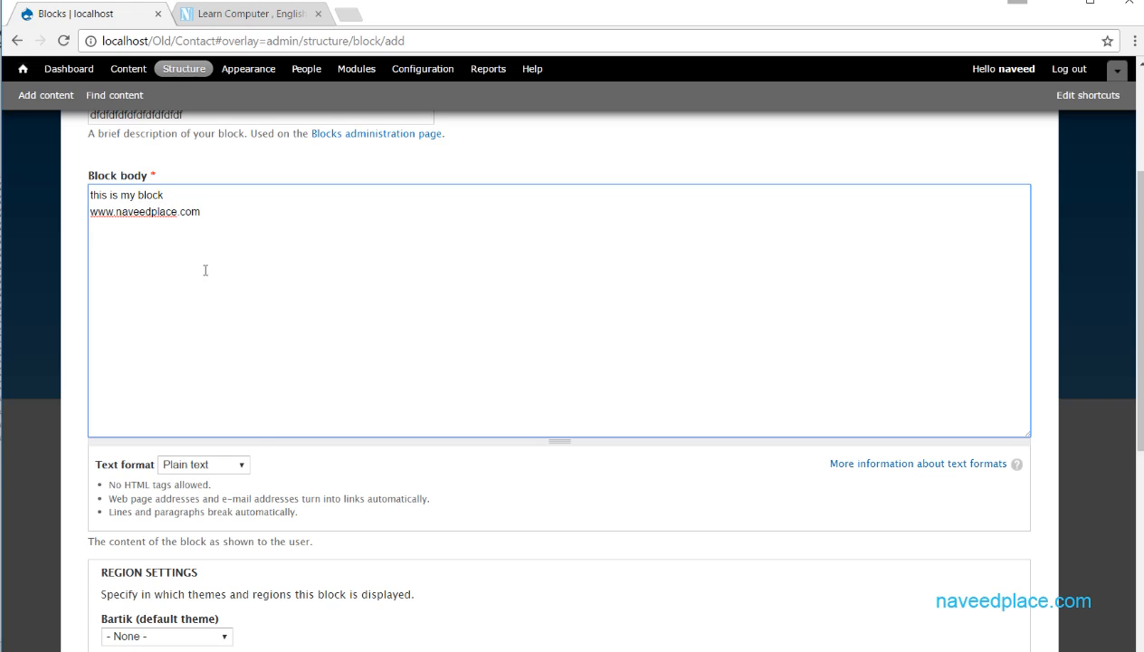
- Review the link and line-break rules, and add "df", a blank line, "df" and "d" below the web address in the block body
drag(206, 498, 443, 496)
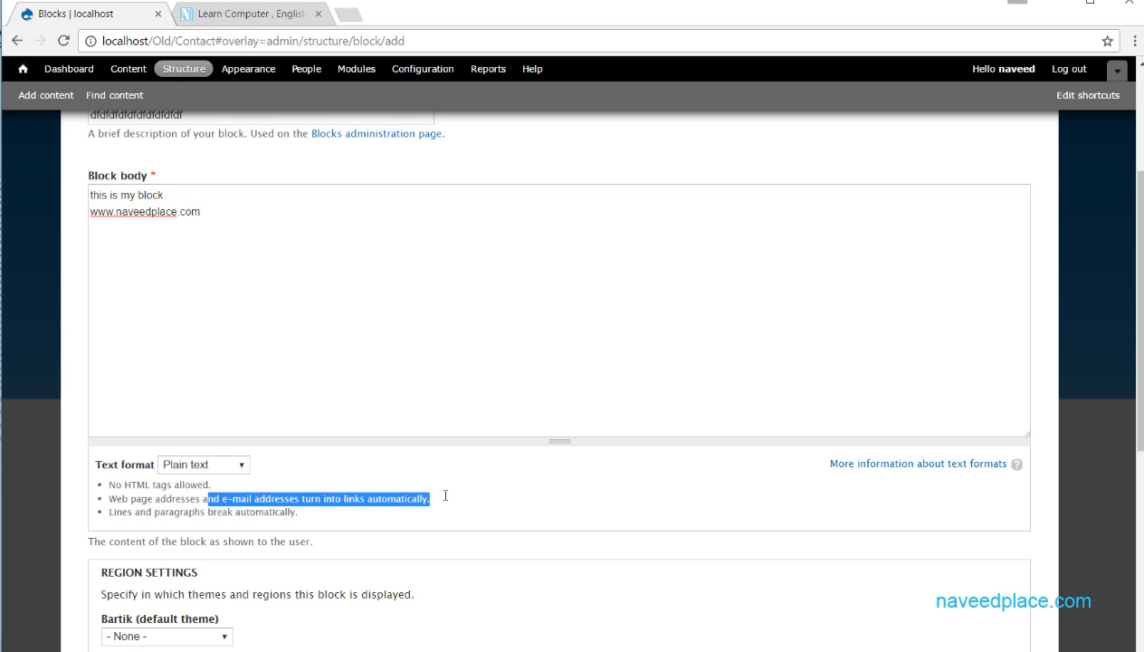
drag(146, 512, 314, 515)
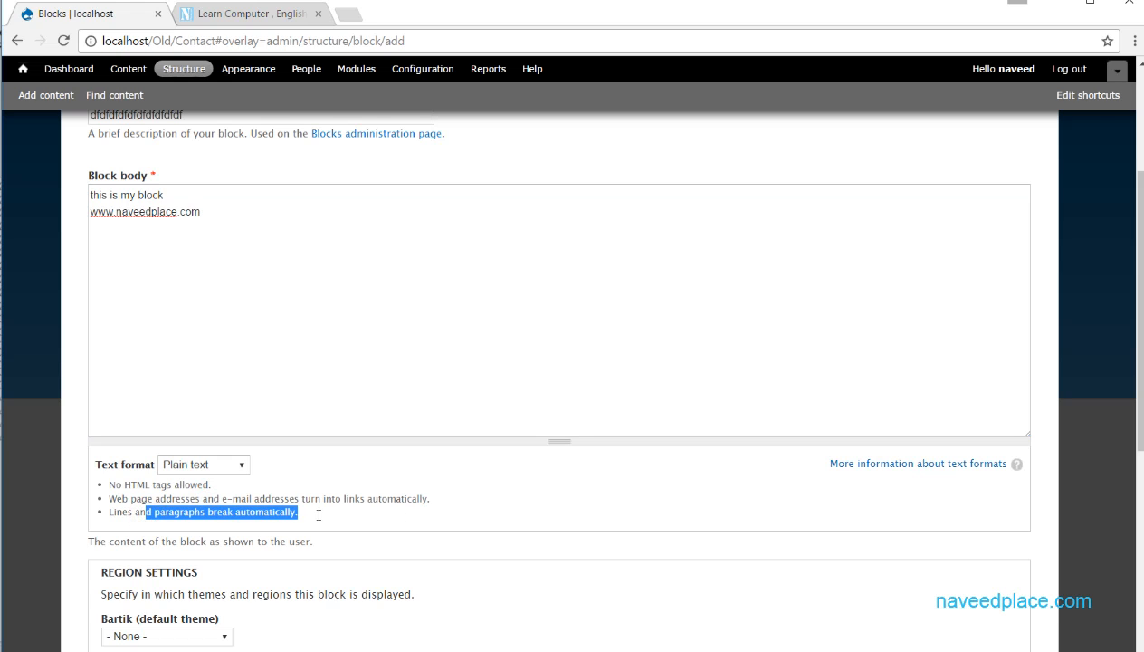
click(197, 214)
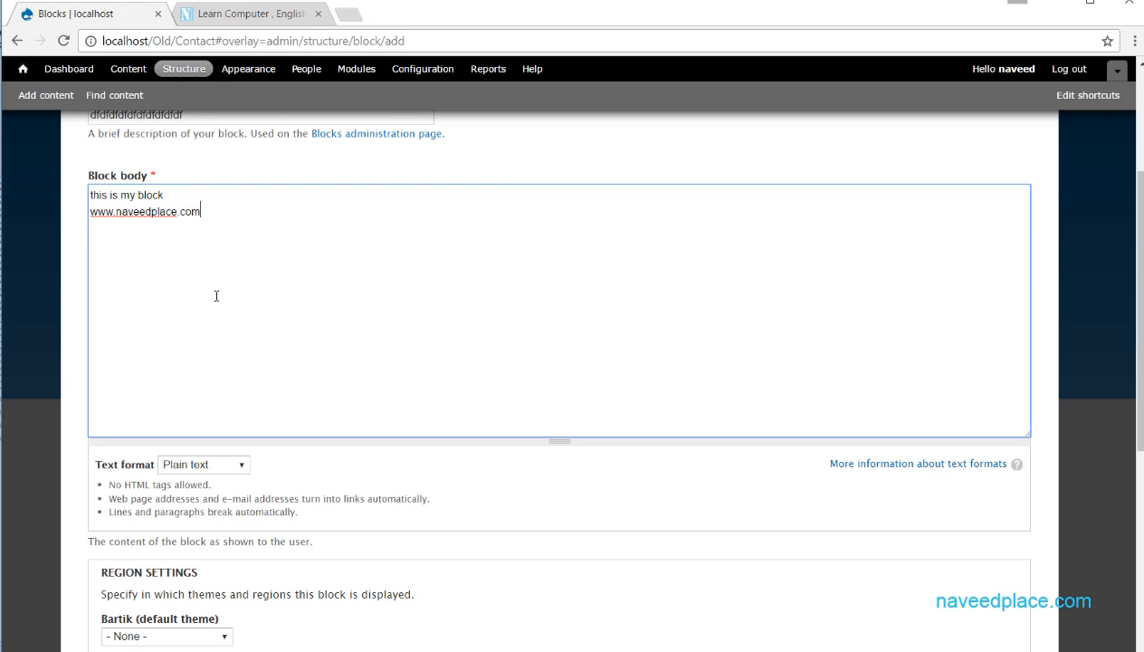
key(Return)
text(df)
key(Return)
key(Return)
text(df)
key(Return)
text(d)
key(Return)
- Change the body's text format to Full HTML and view the open naveedplace.com home page before returning to the block form
click(224, 466)
click(206, 493)
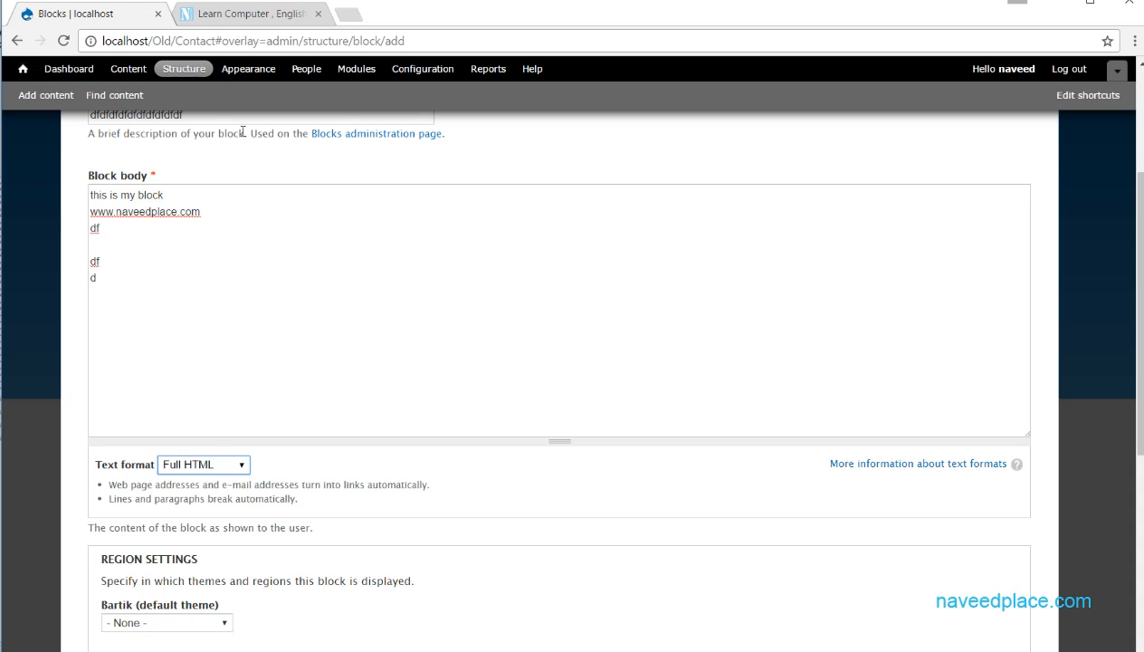
click(258, 15)
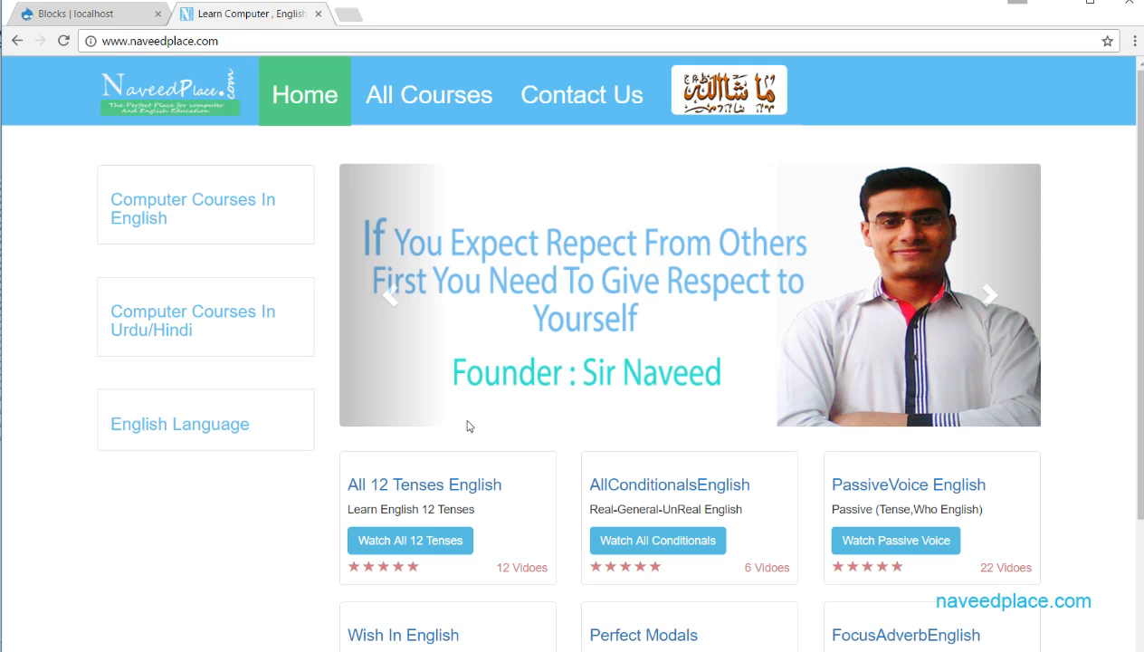
scroll(280, 460, down, 2)
scroll(183, 207, up, 2)
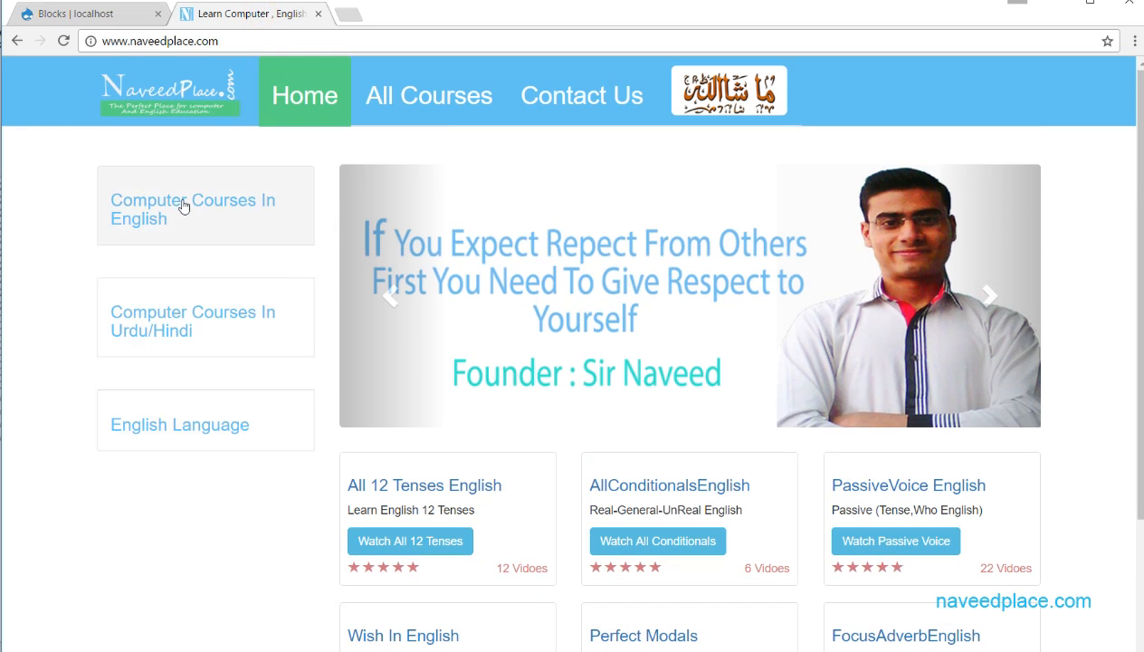
click(70, 14)
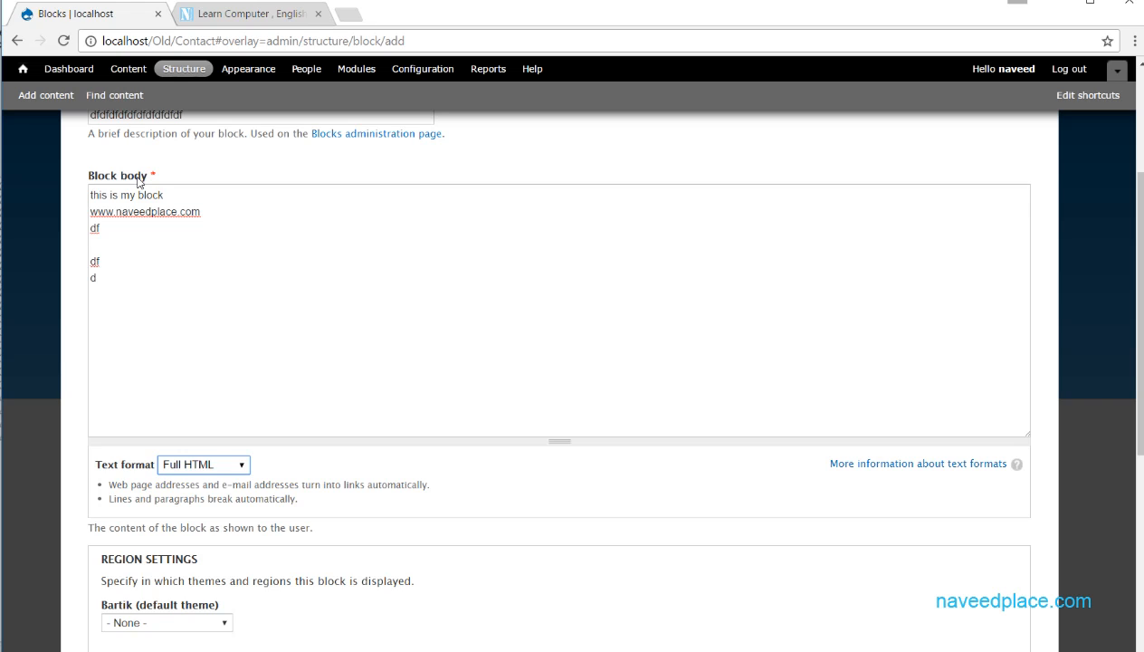
drag(115, 352, 59, 197)
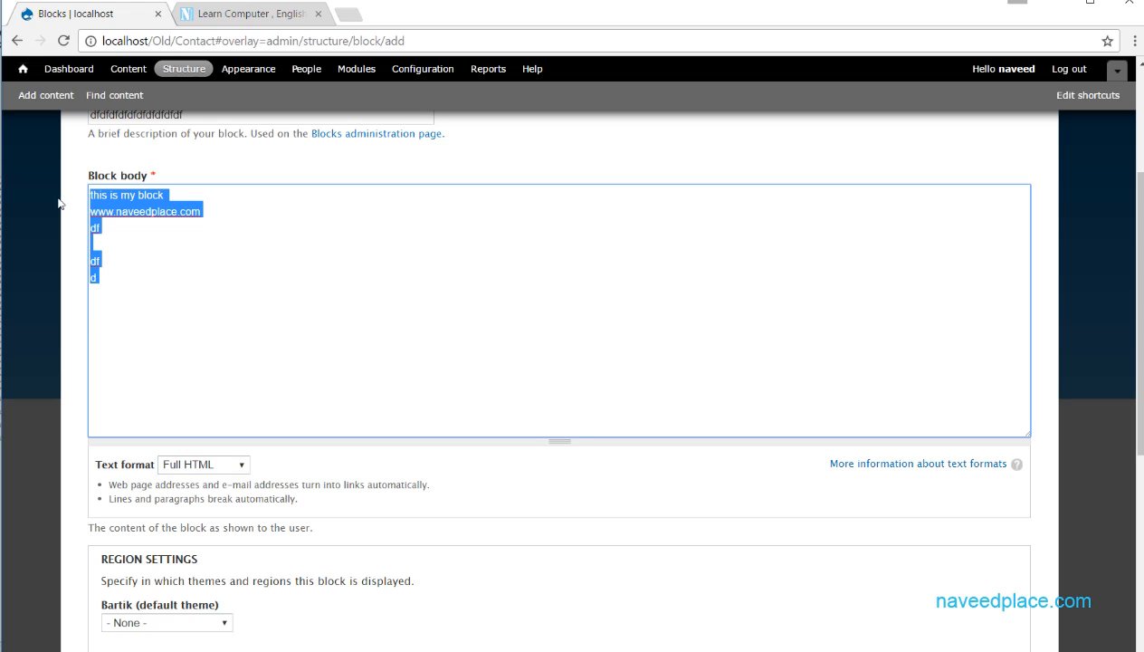
- Set the body's text format to Filtered HTML and examine its allowed HTML tags
click(231, 466)
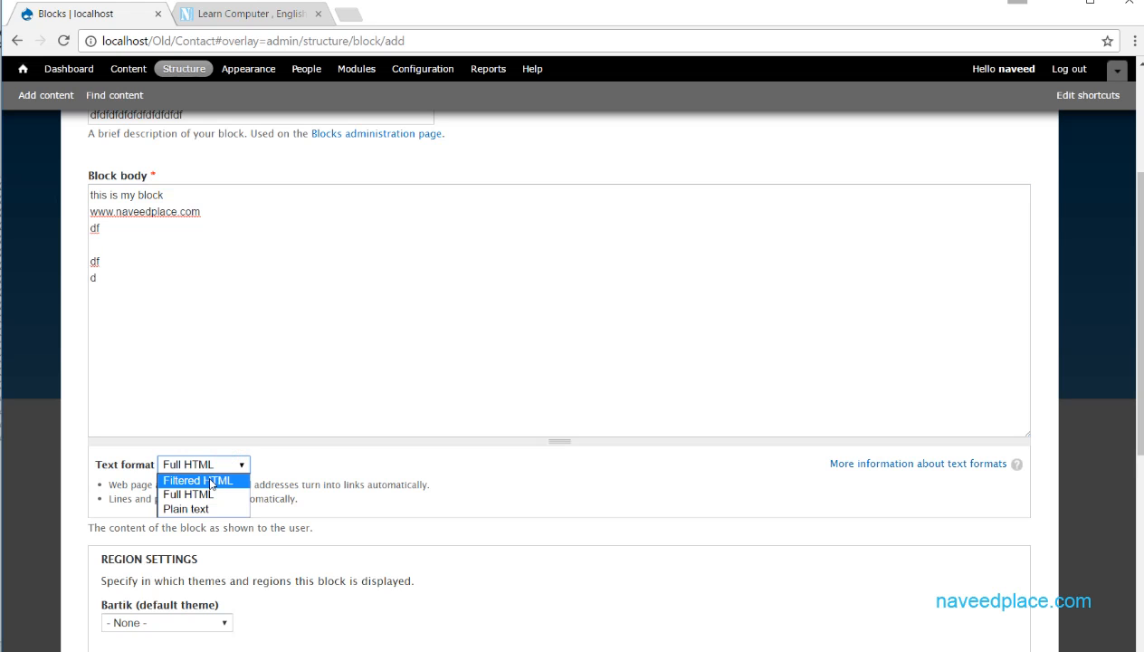
click(208, 477)
drag(110, 499, 614, 507)
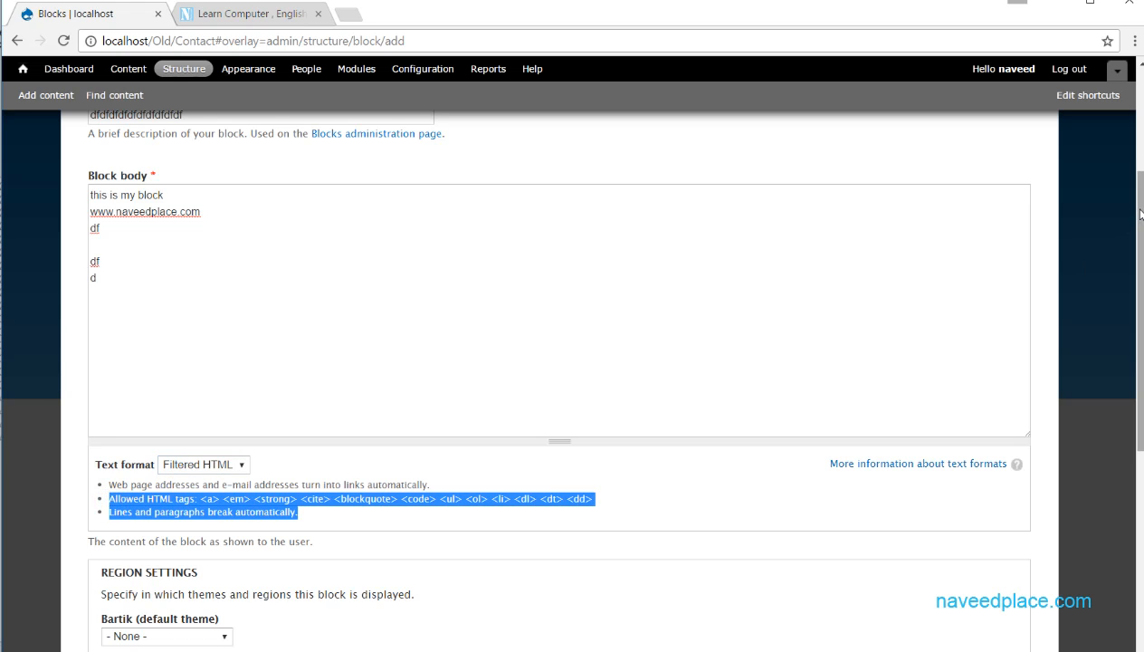
- Review the theme region options and assign the new block to the Header region of the Bartik theme
drag(1141, 214, 1141, 373)
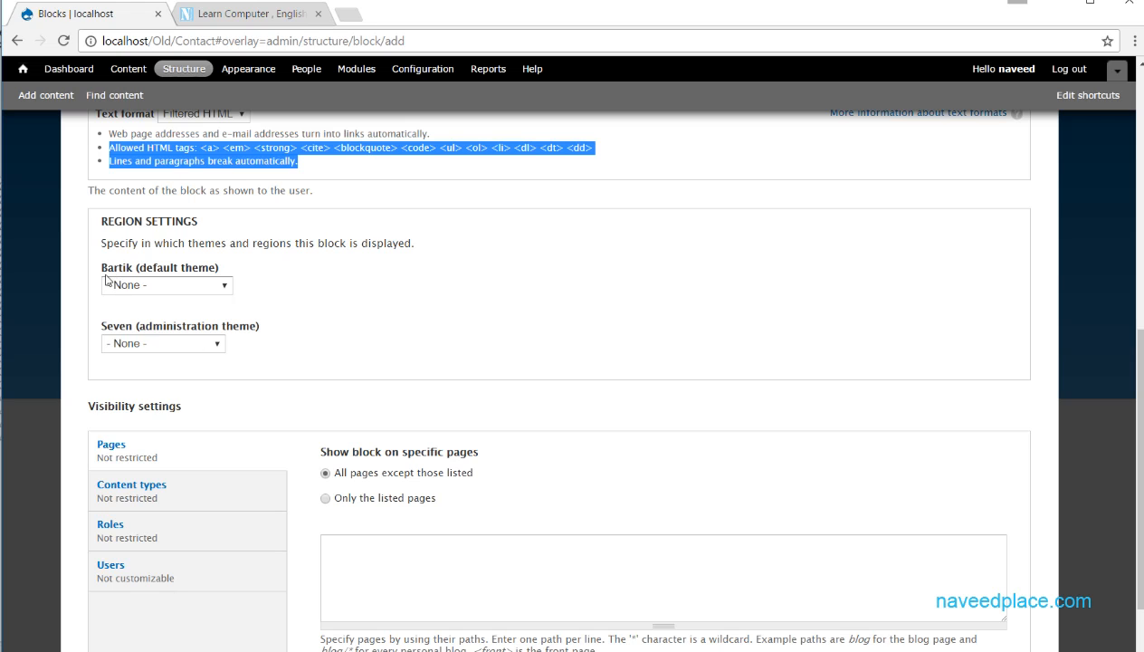
drag(104, 268, 132, 269)
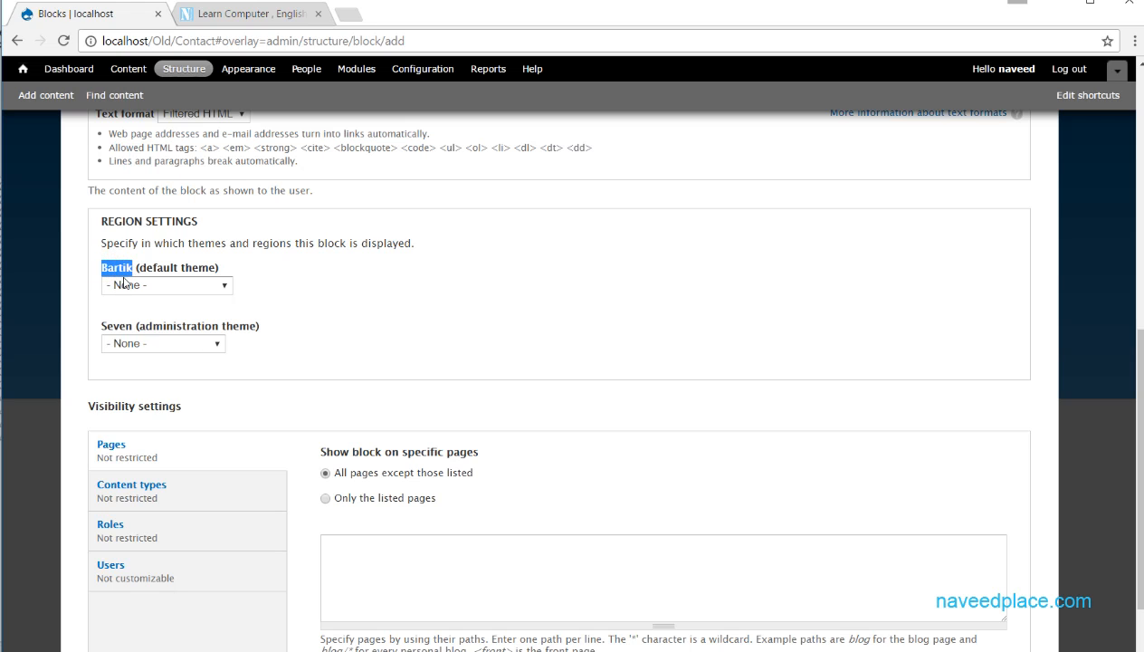
click(194, 288)
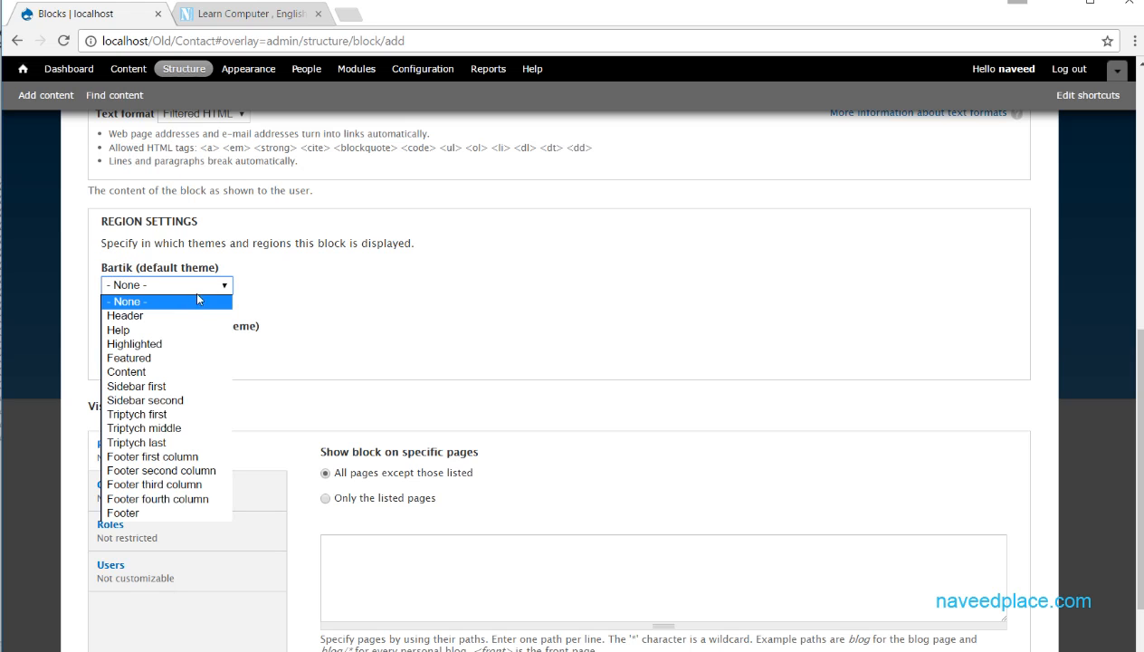
click(304, 297)
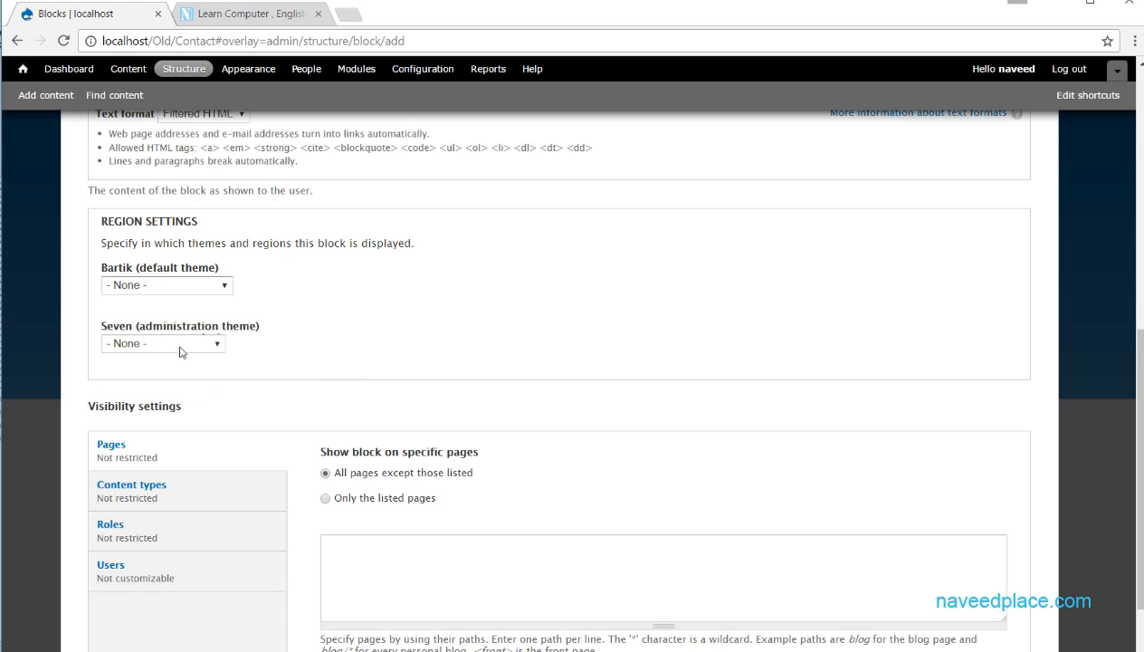
click(180, 344)
click(147, 286)
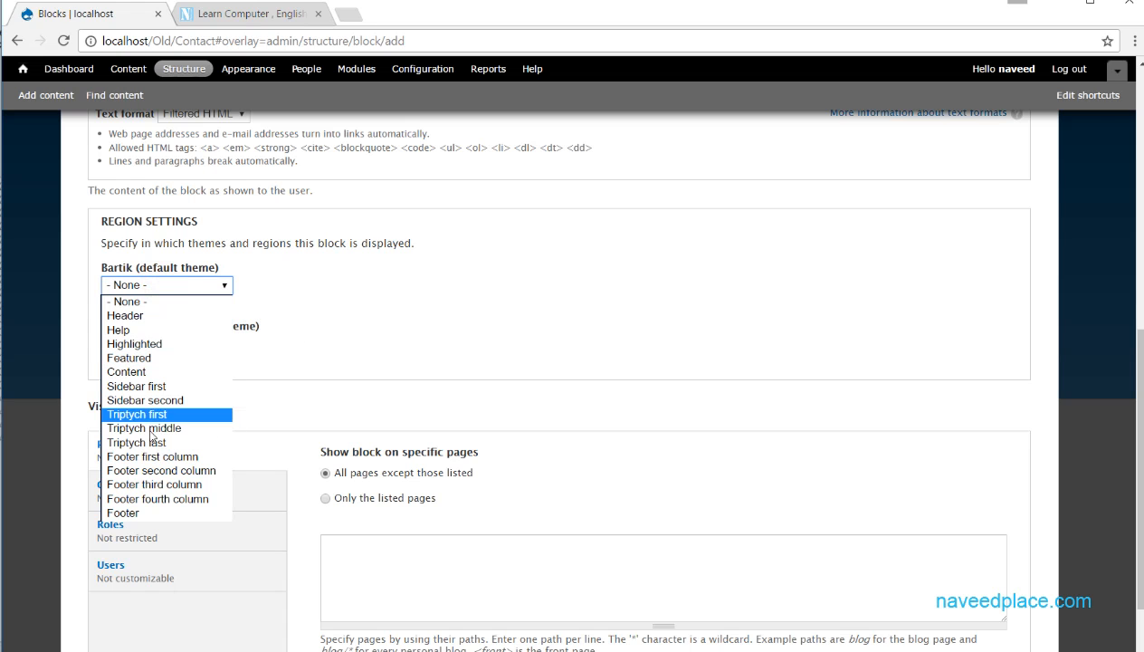
click(149, 317)
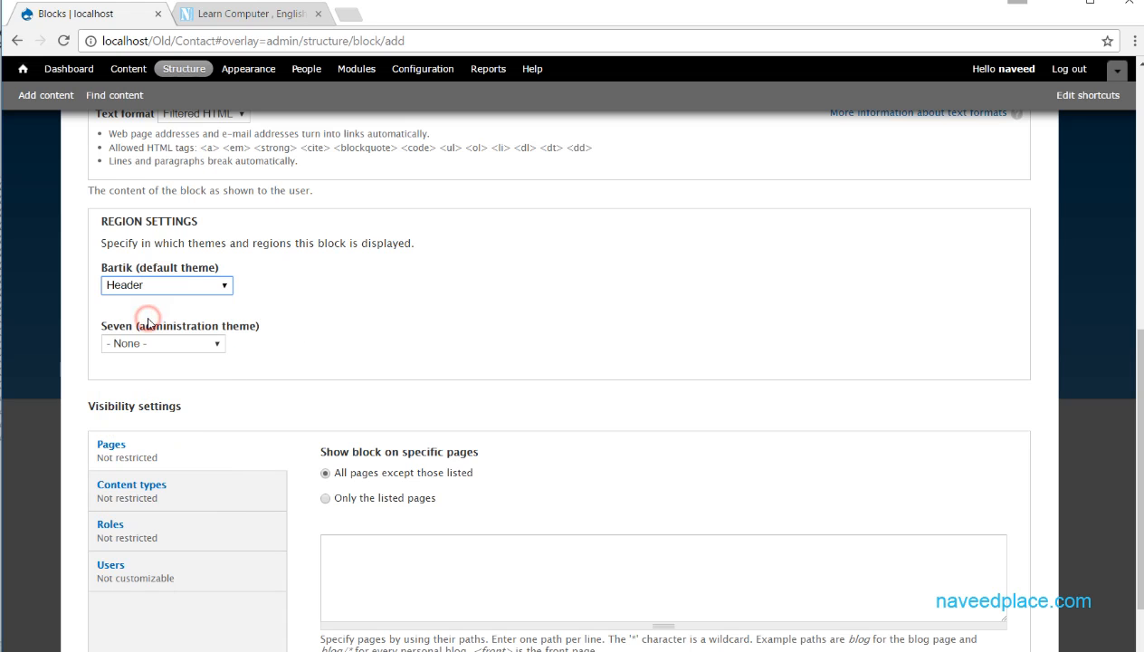
- In the page visibility settings, list "contact" as the page excluded from showing the block
scroll(264, 358, down, 3)
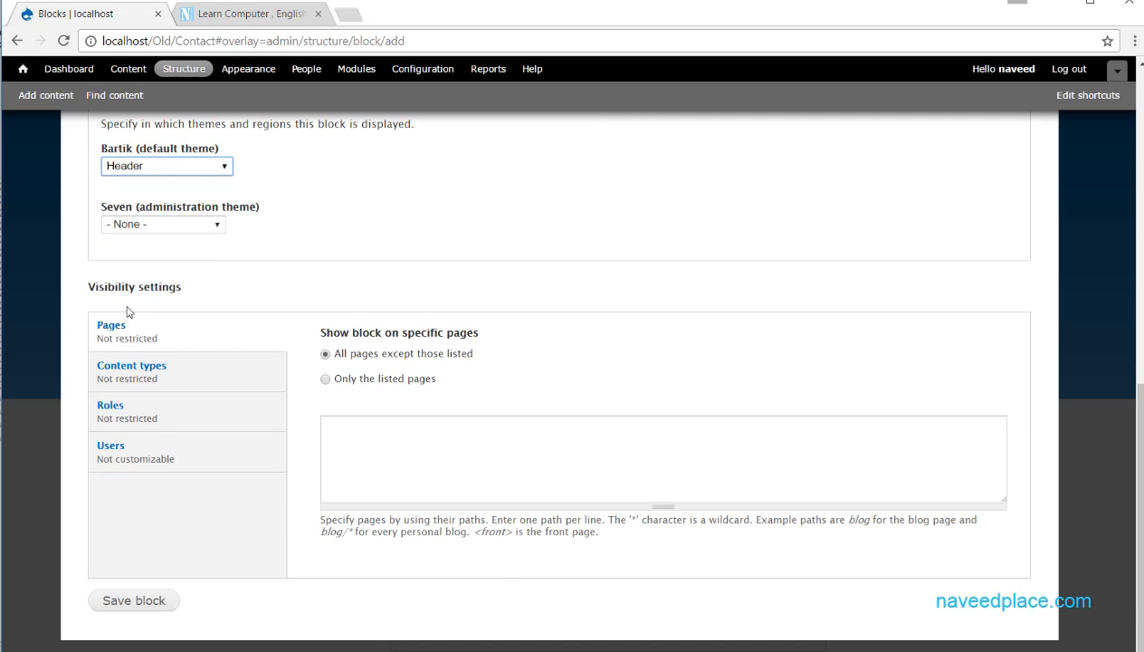
drag(87, 288, 181, 299)
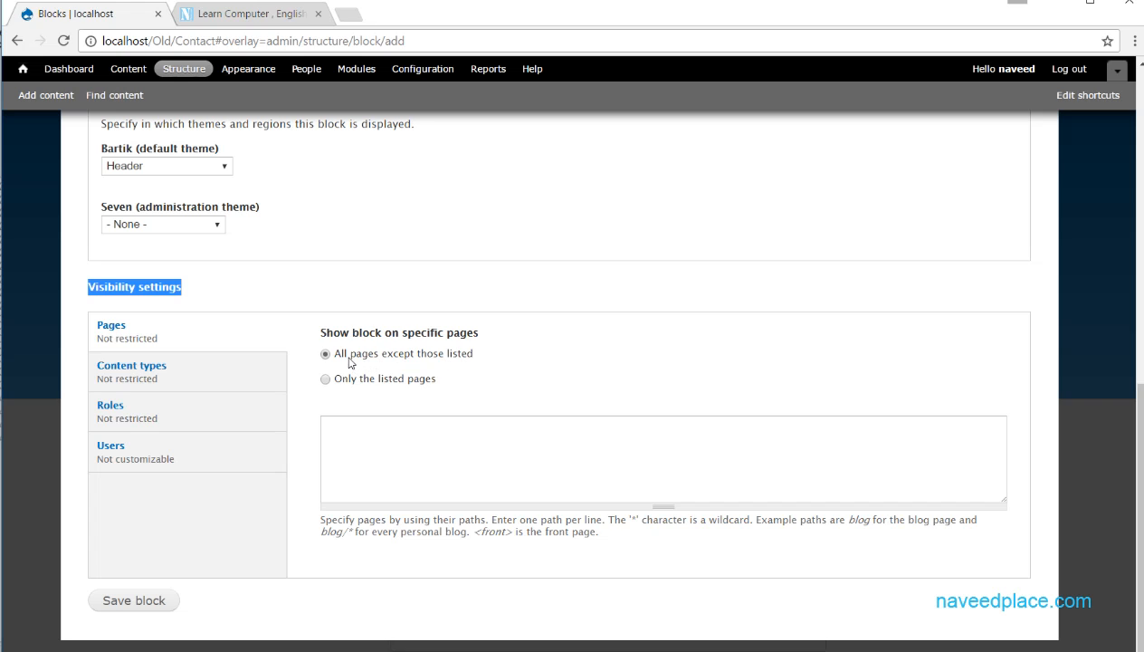
drag(485, 353, 422, 358)
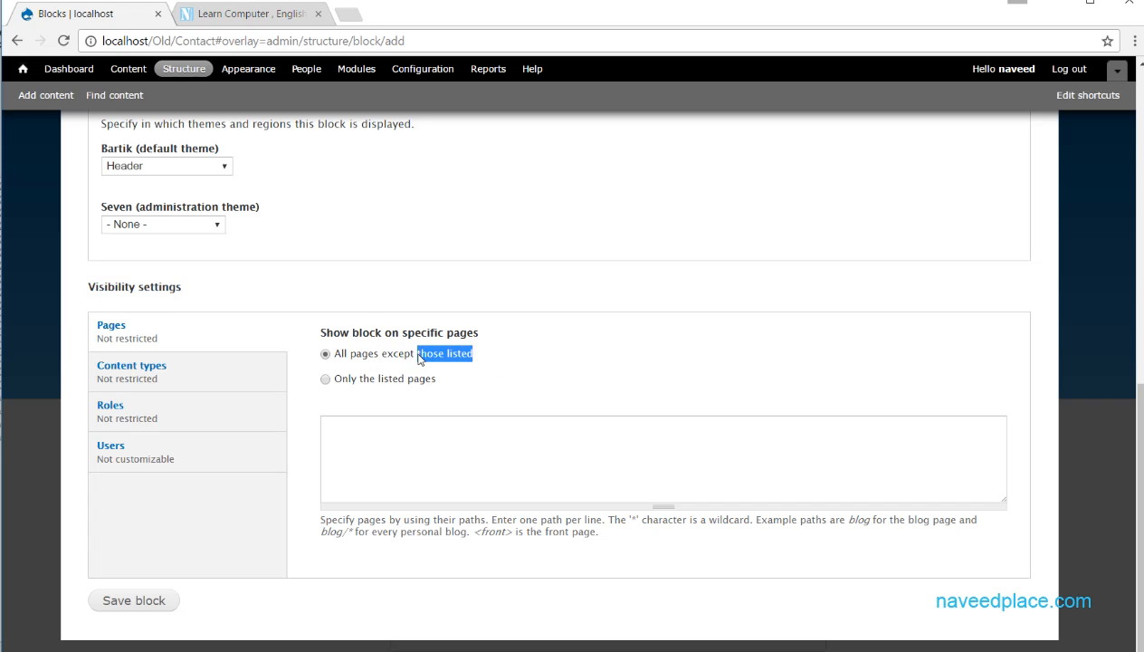
click(395, 432)
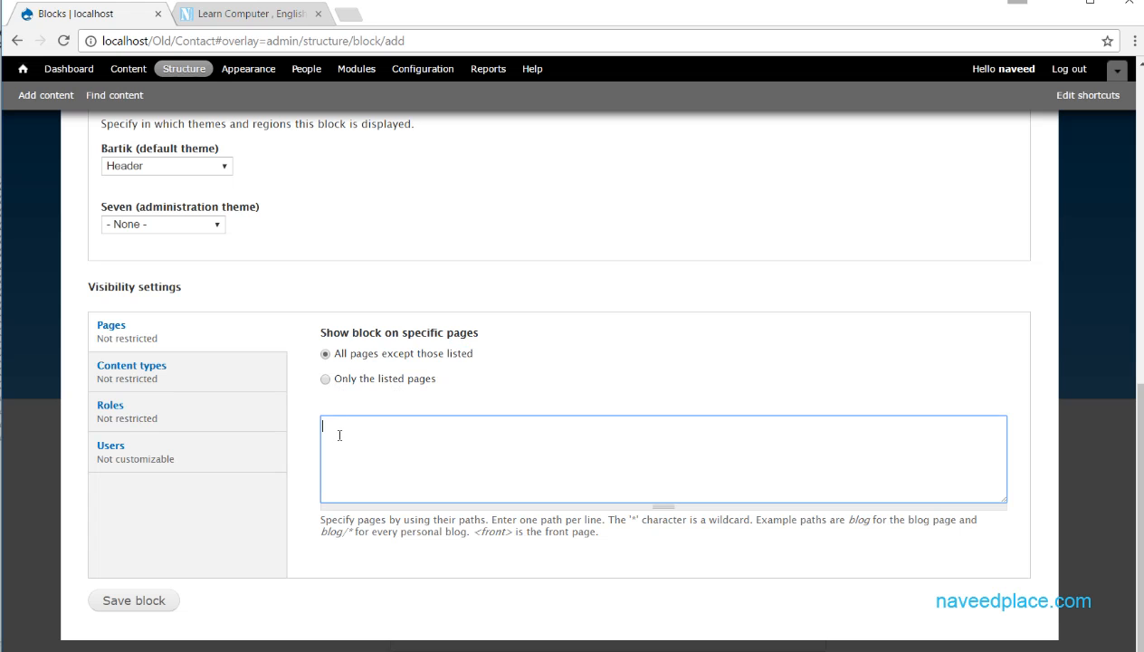
text(contact)
- Clear the page path list and set the block to show on only the listed pages
click(382, 378)
click(409, 437)
mouse_move(344, 435)
mouse_down()
mouse_move(378, 435)
mouse_move(324, 438)
mouse_up()
key(BackSpace)
click(348, 352)
click(358, 426)
click(357, 378)
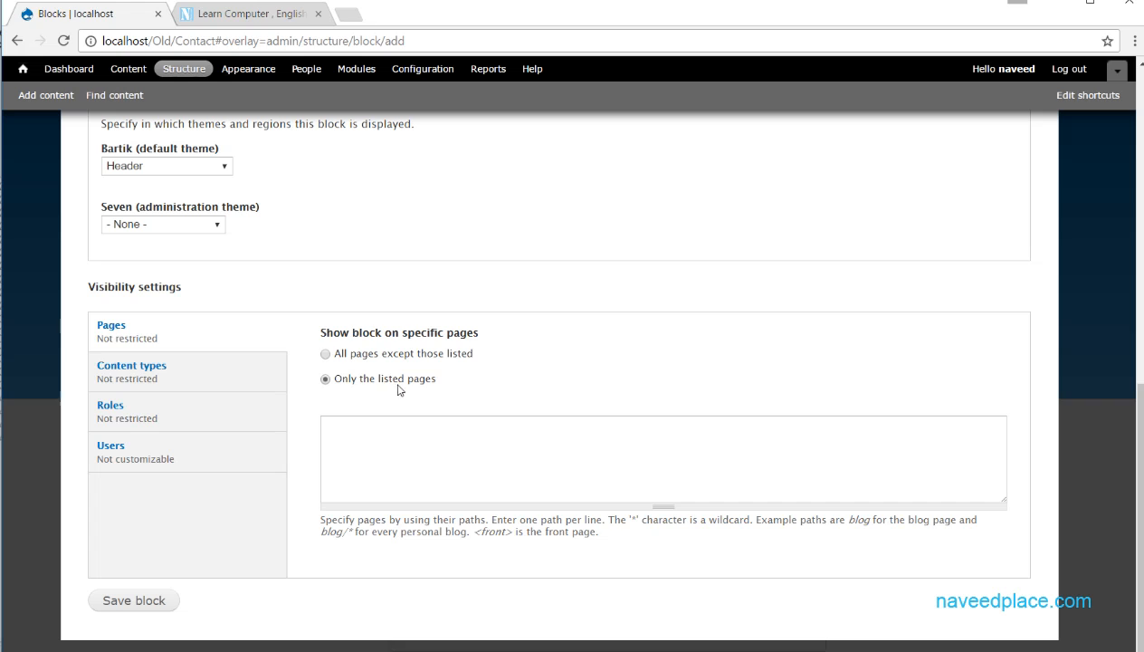
click(399, 426)
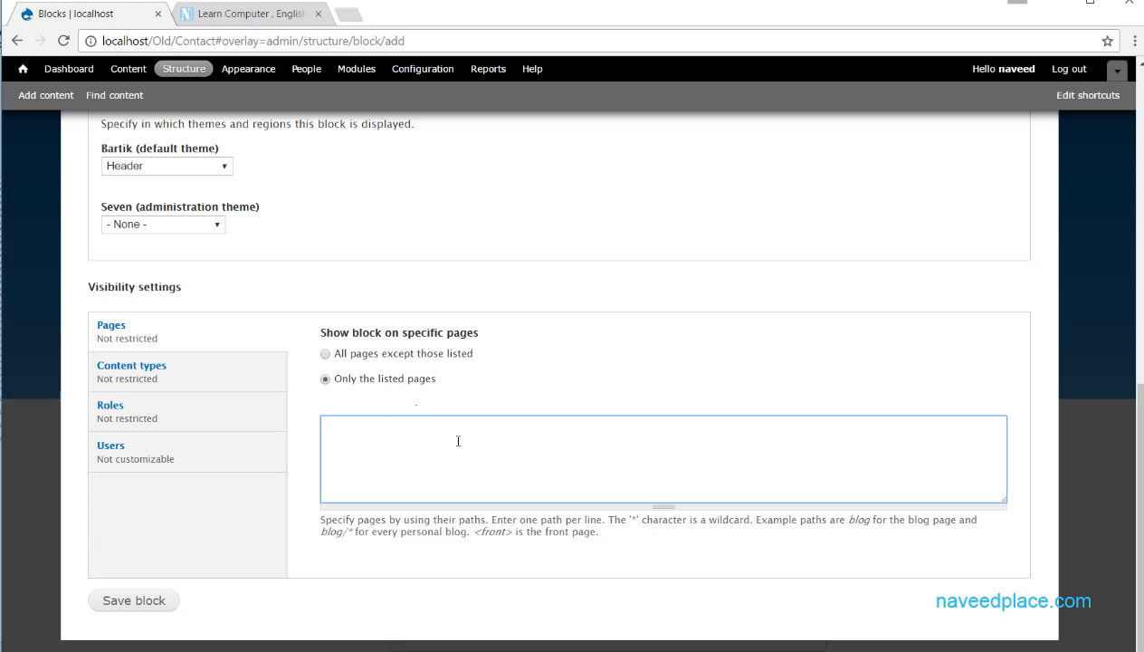
- Switch the page visibility to all pages except those listed and back to only the listed pages
click(403, 355)
click(362, 456)
click(369, 378)
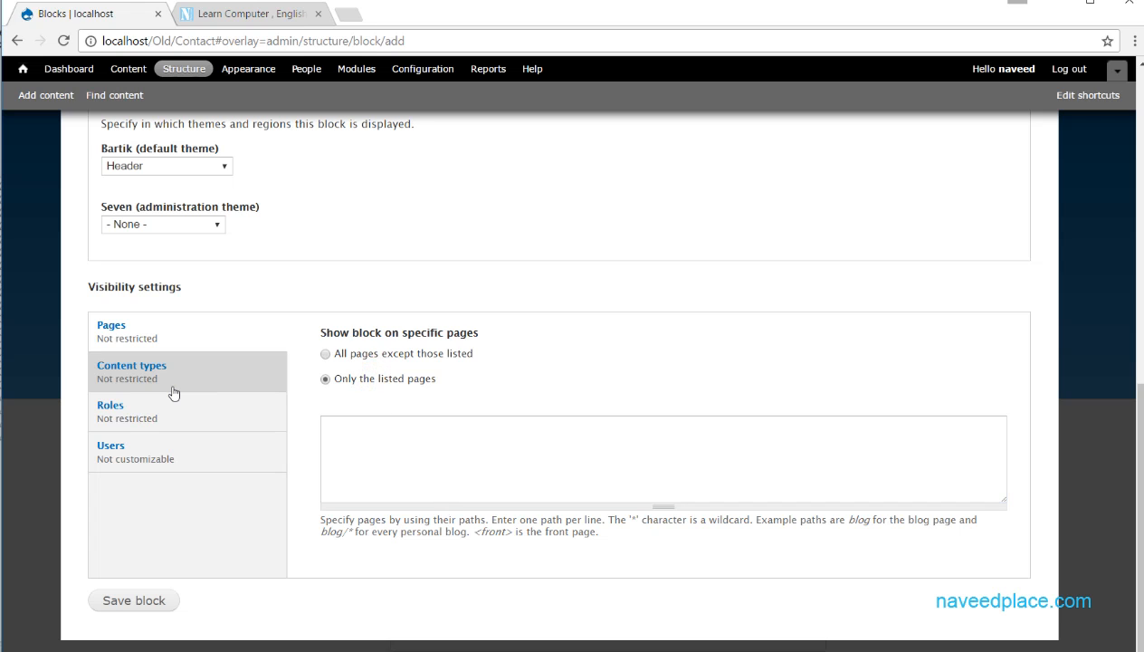
- Examine the content type options and the anonymous user, authenticated user and administrator role options for the block's visibility
click(124, 370)
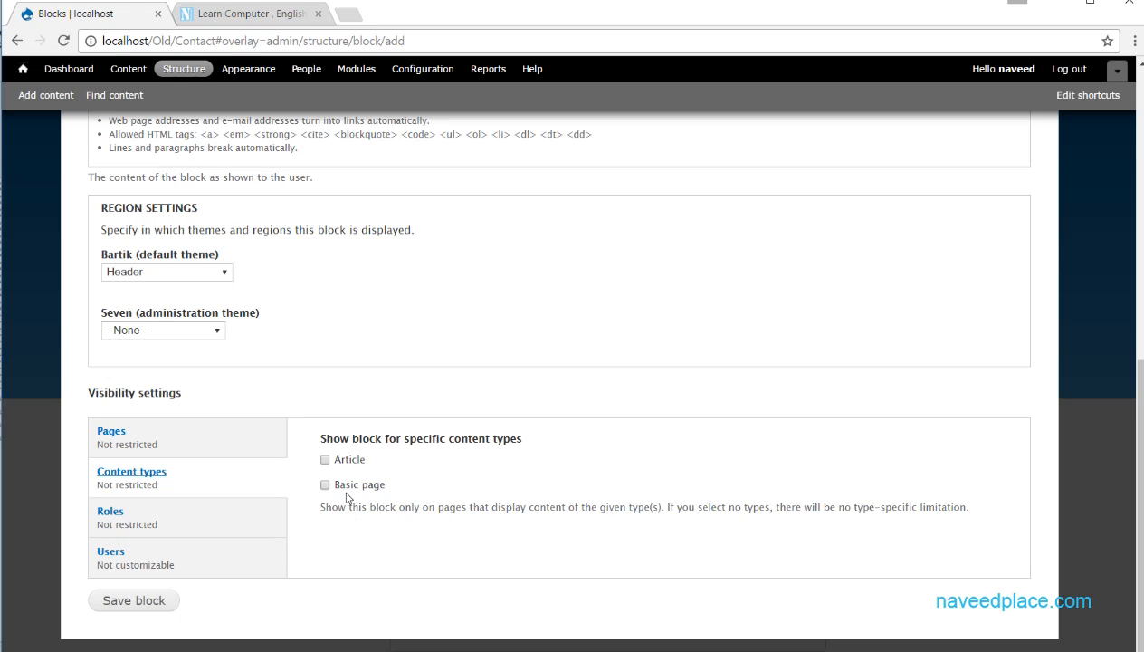
click(134, 521)
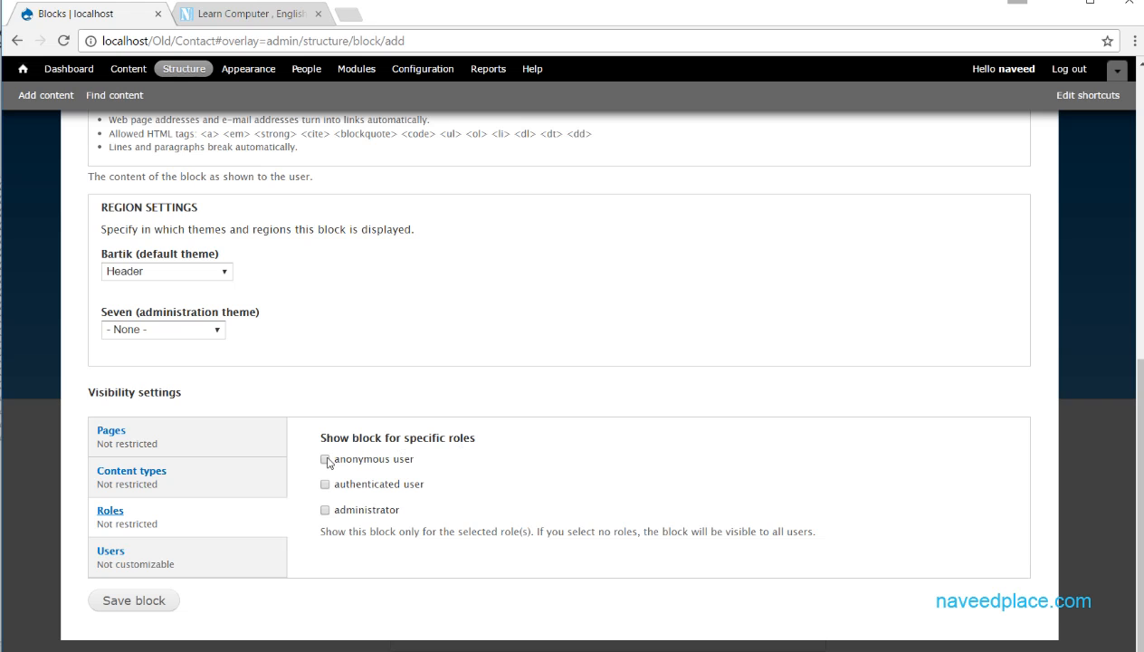
drag(432, 463, 337, 463)
click(325, 460)
click(325, 460)
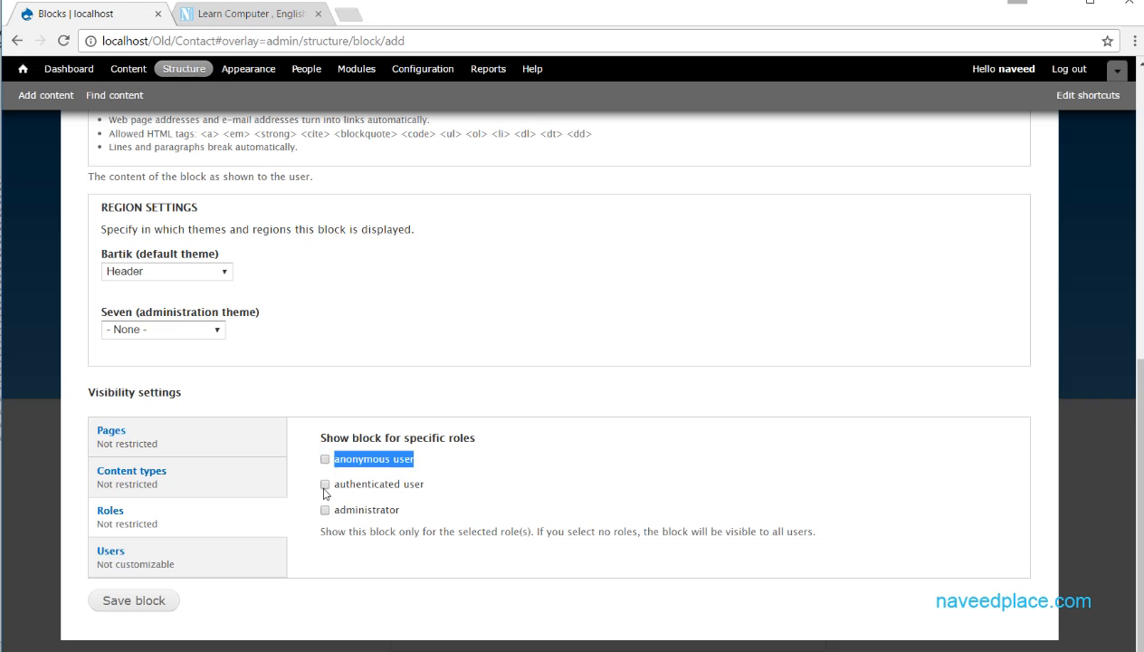
drag(426, 488, 328, 484)
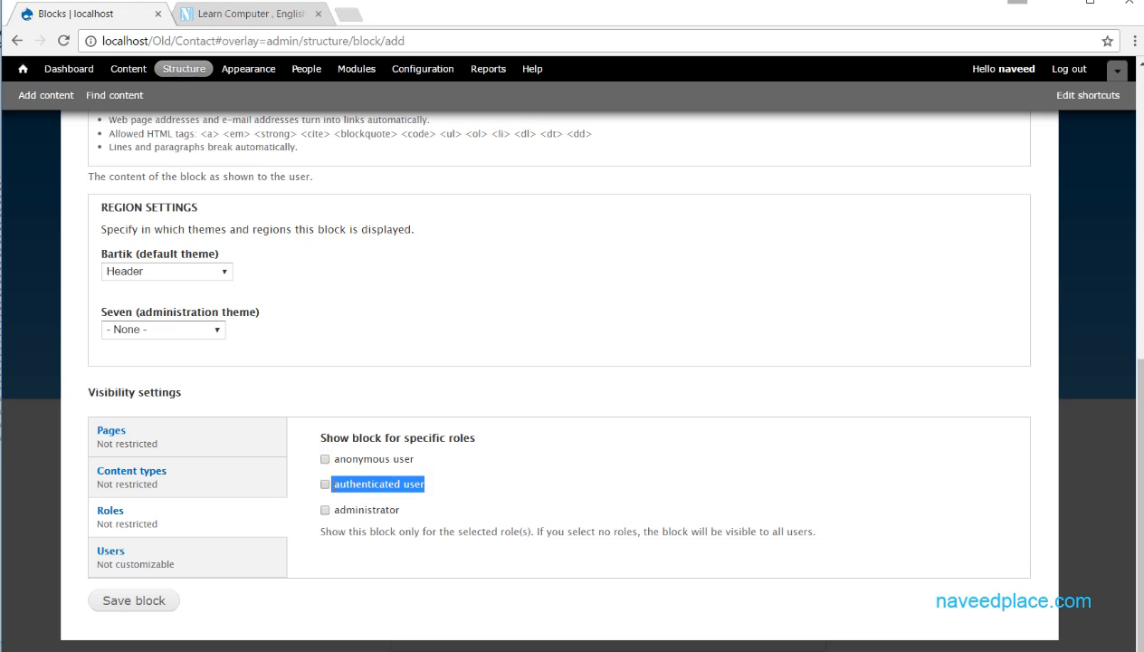
drag(400, 511, 329, 510)
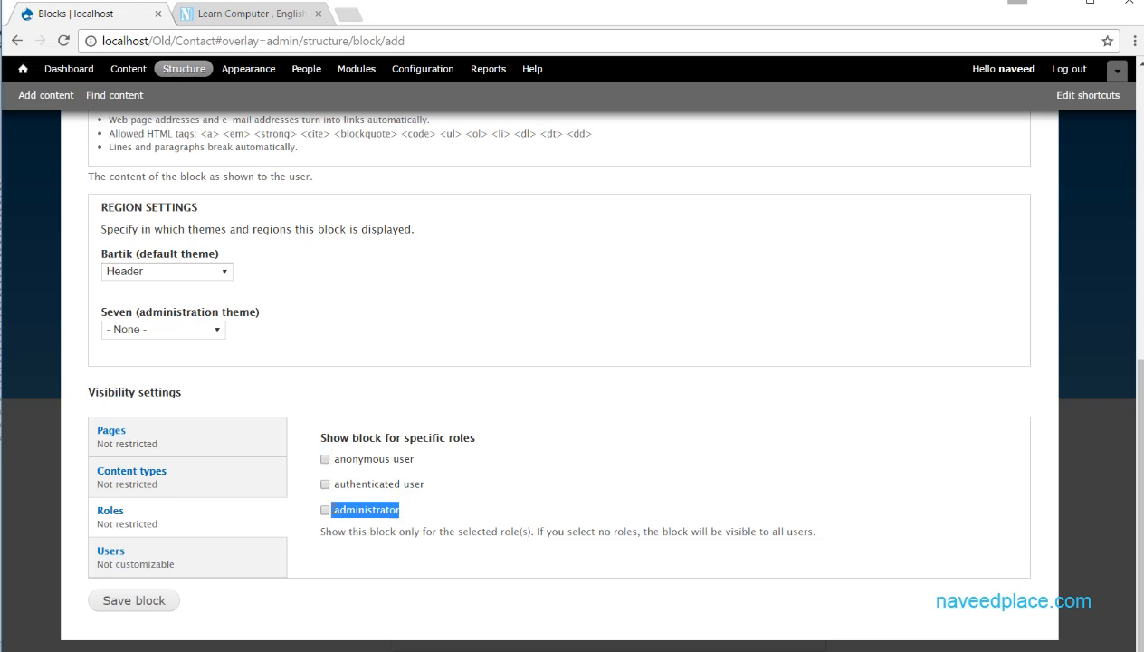
- Try restricting the block to the anonymous user, authenticated user and administrator roles, and clear every role again
click(325, 459)
click(325, 484)
click(325, 509)
click(327, 479)
click(325, 459)
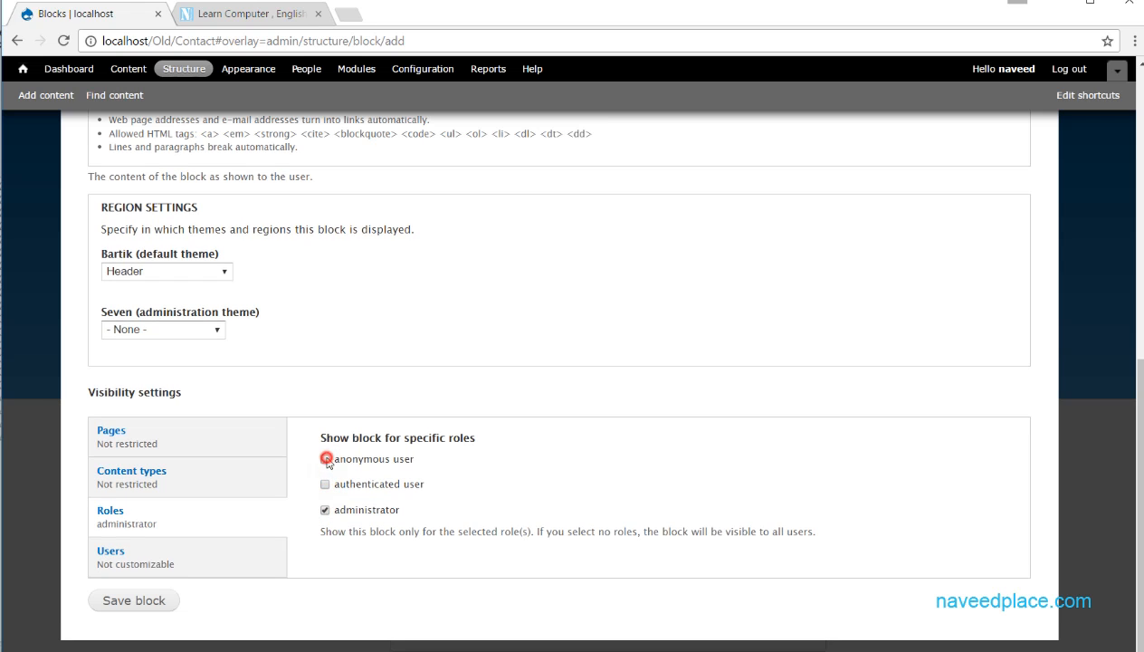
click(325, 509)
- Review the per-user visibility options and make the block customizable, hidden by default
click(188, 558)
drag(334, 437, 440, 441)
drag(376, 460, 487, 486)
click(337, 498)
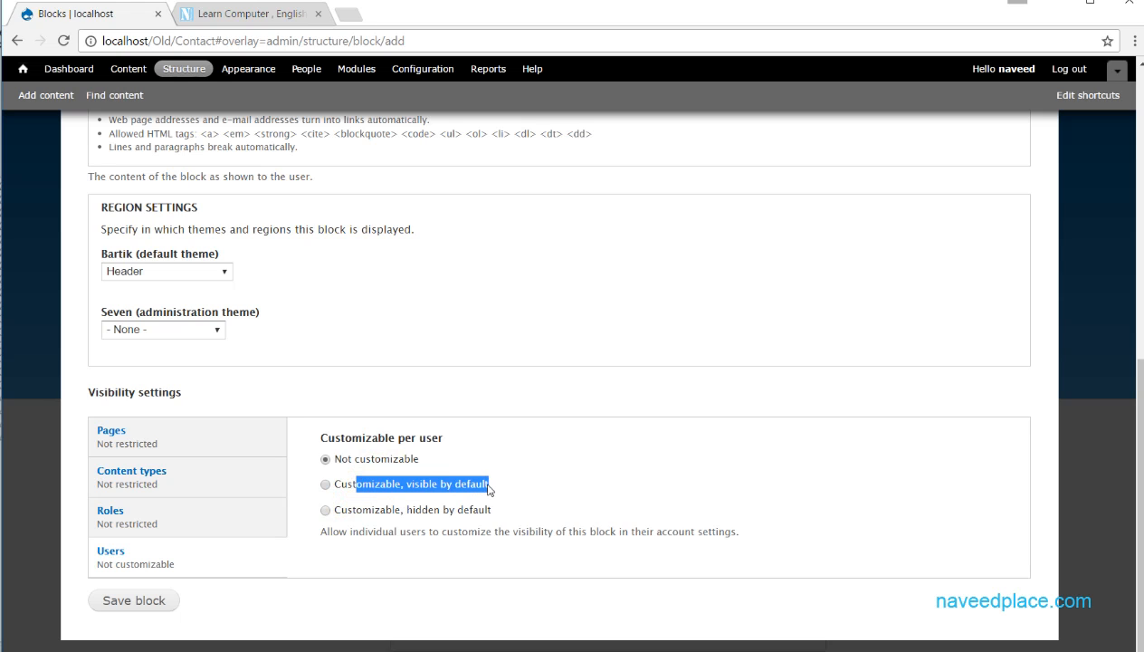
click(478, 507)
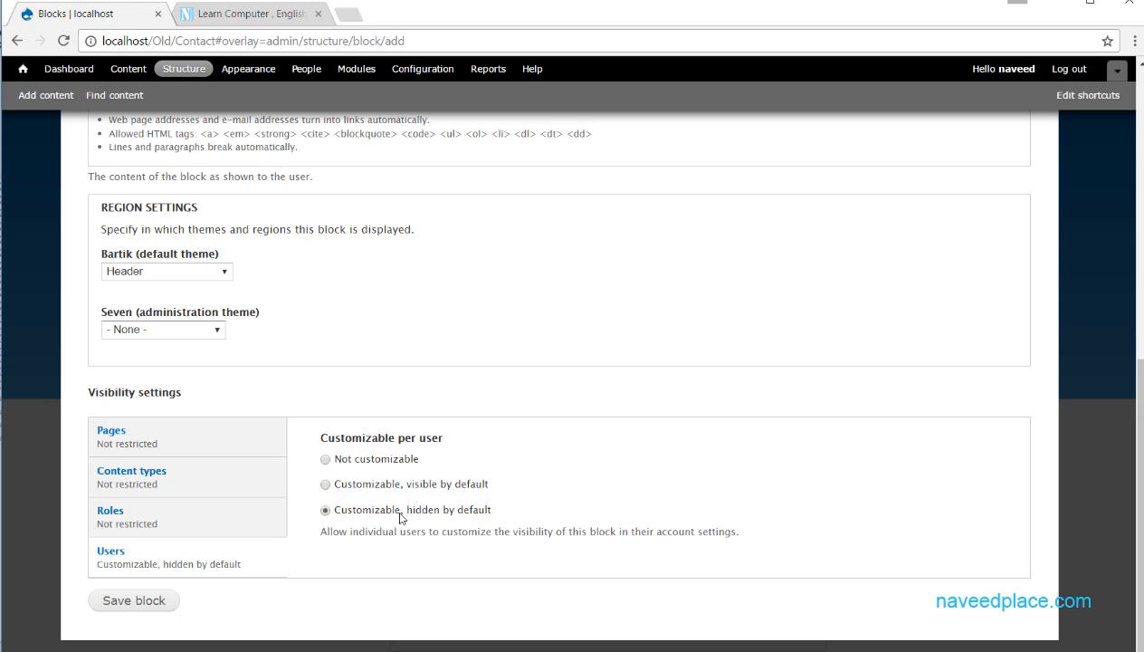
drag(498, 510, 340, 515)
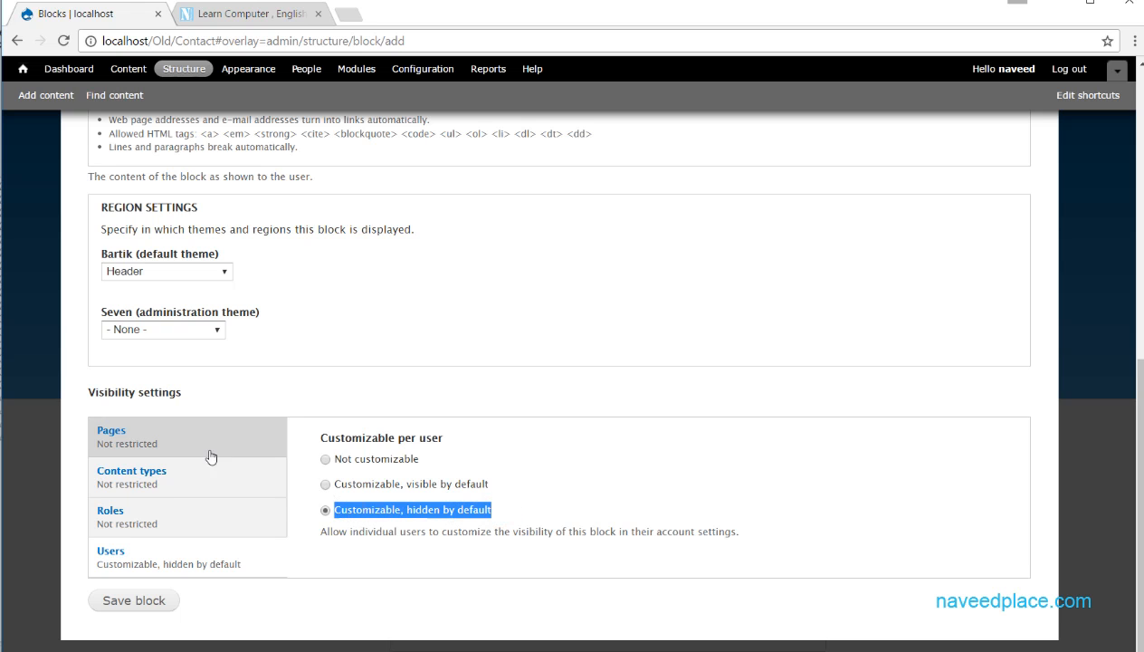
- Recheck the content type, role and page visibility settings and save the new block
click(169, 486)
click(171, 511)
click(176, 448)
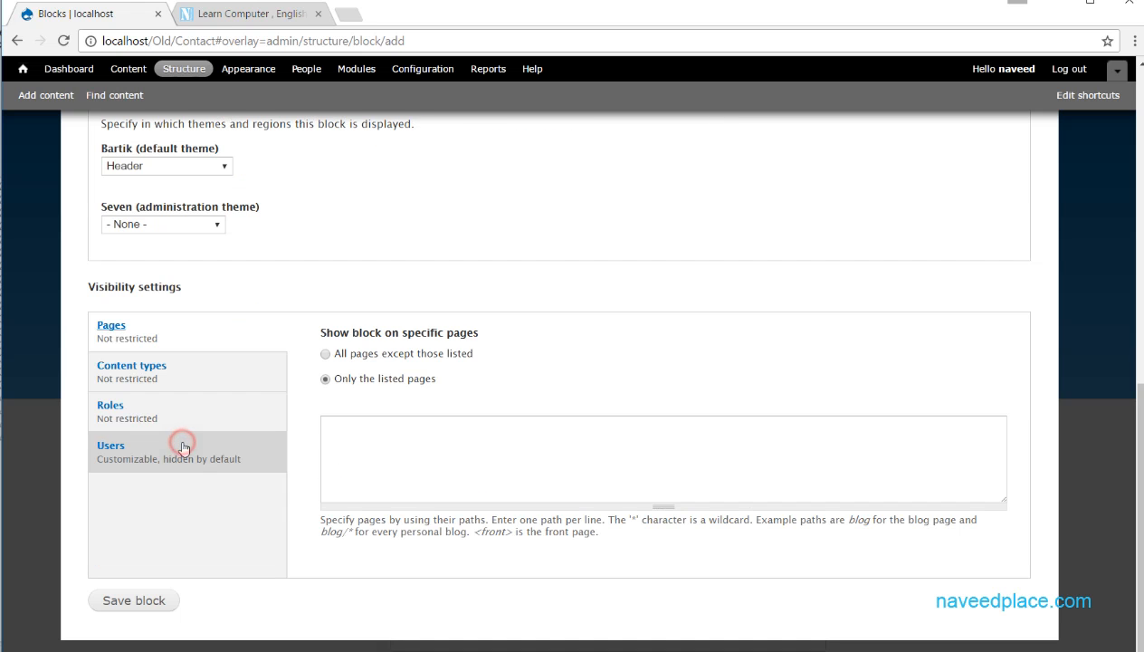
scroll(136, 622, up, 9)
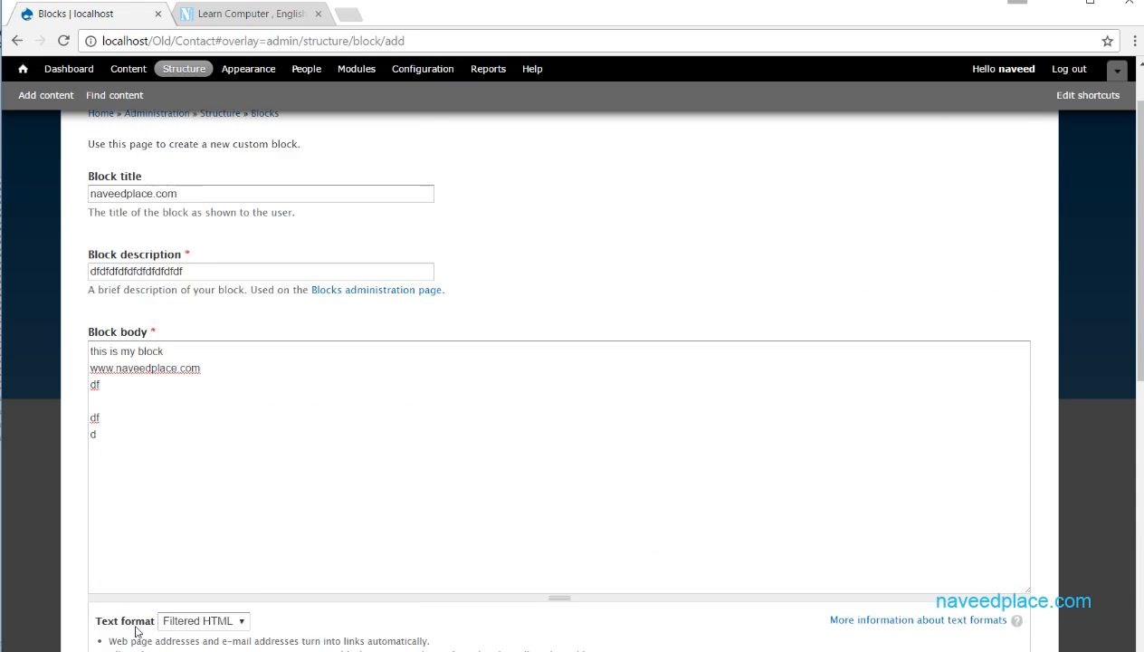
scroll(178, 537, down, 10)
click(131, 601)
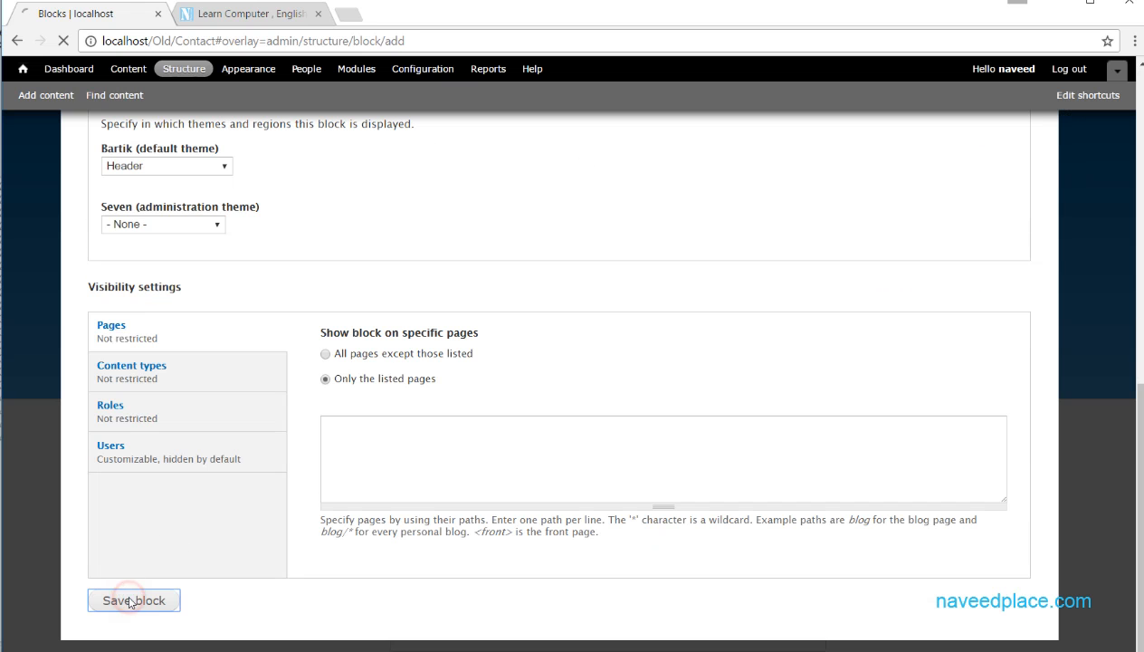
- Locate the new block in the Header region of the block list and inspect the site's contact page for it
scroll(246, 326, down, 10)
scroll(248, 335, up, 10)
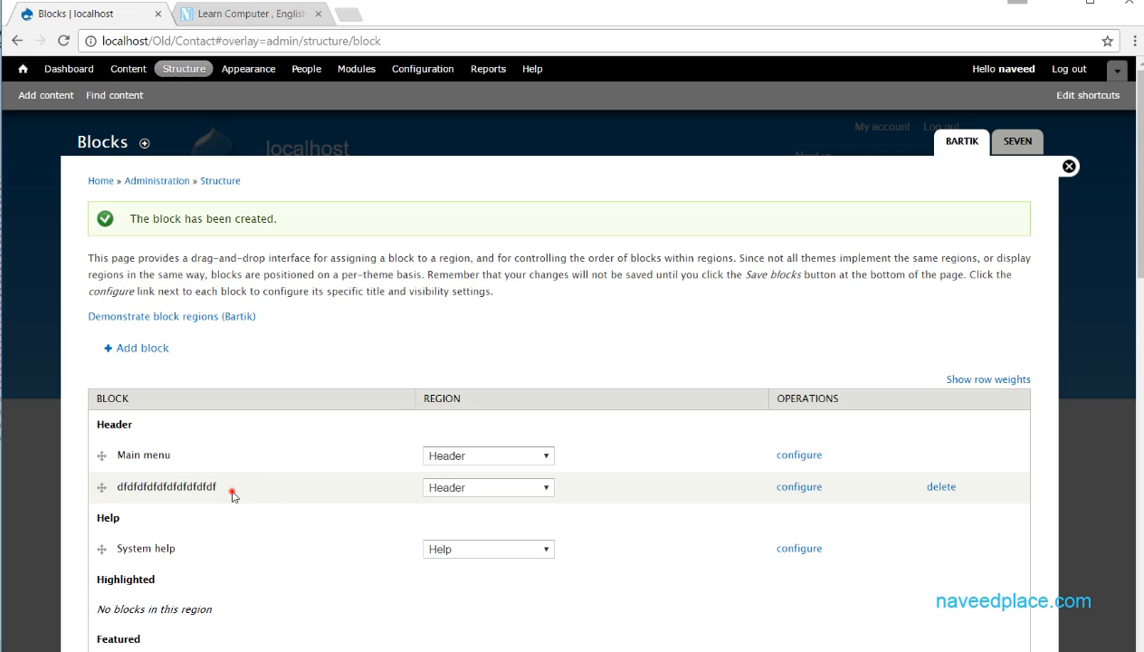
double_click(160, 486)
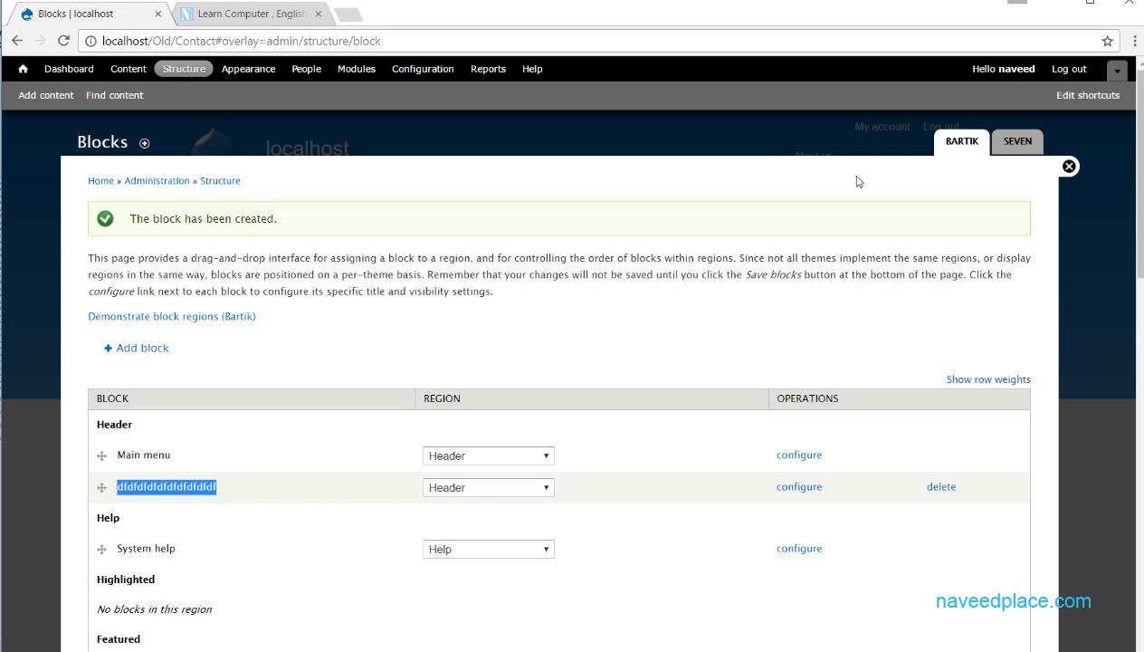
click(1069, 167)
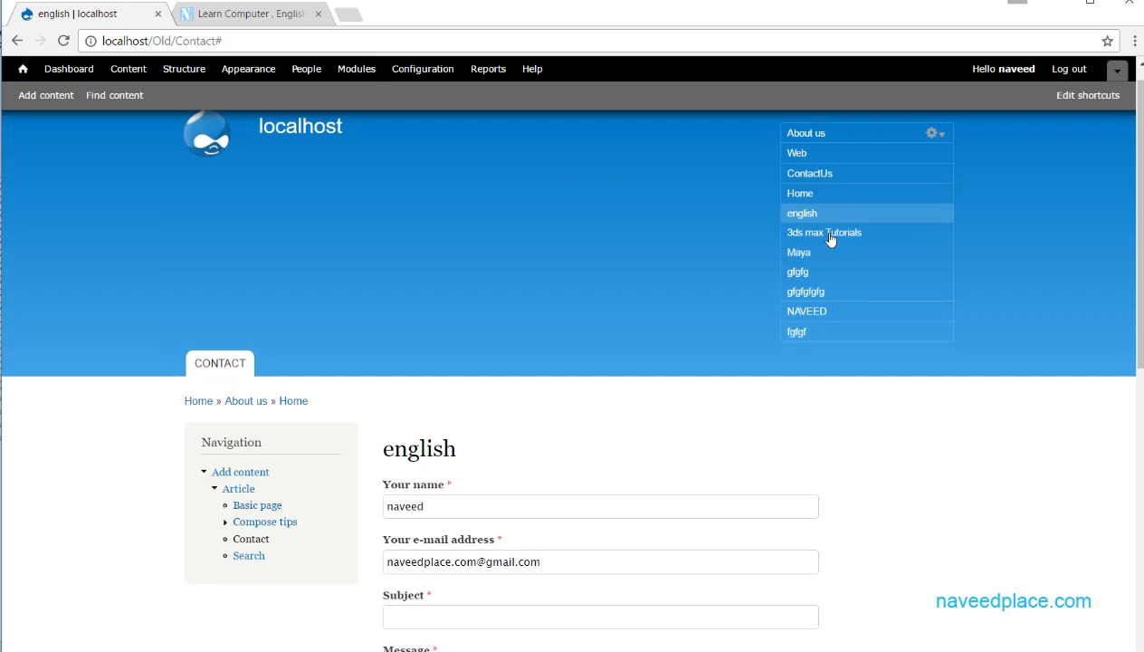
scroll(748, 241, down, 8)
scroll(747, 242, up, 10)
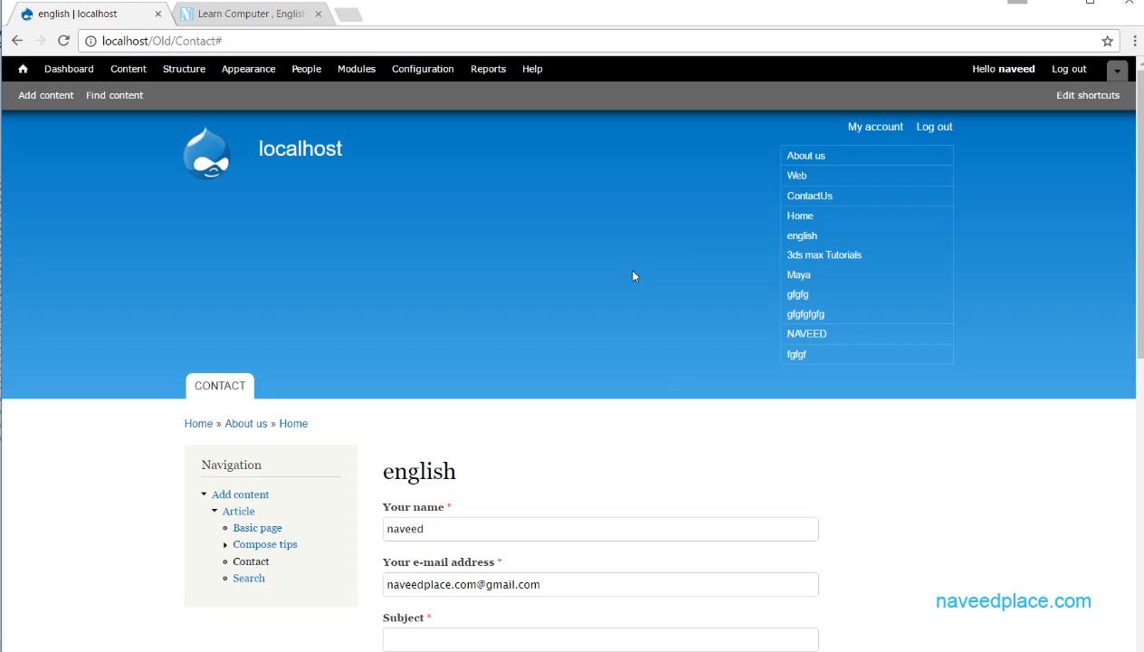
drag(1139, 177, 1137, 484)
scroll(1136, 391, up, 10)
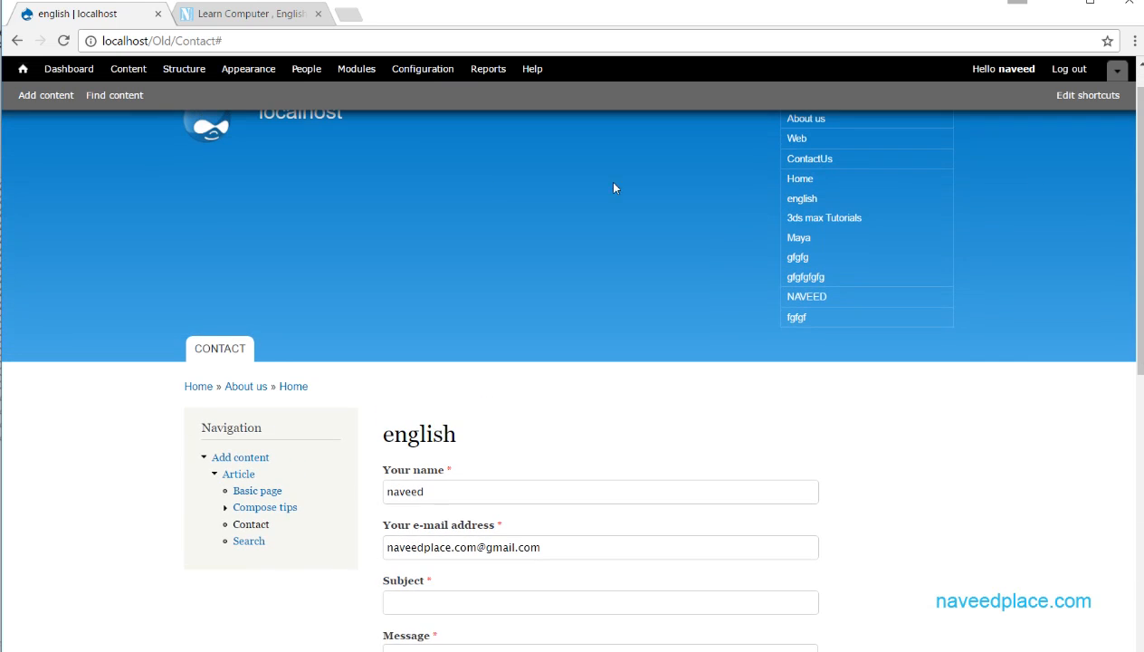
- Return to the block administration and open the configuration of the custom block in the Header region
click(171, 72)
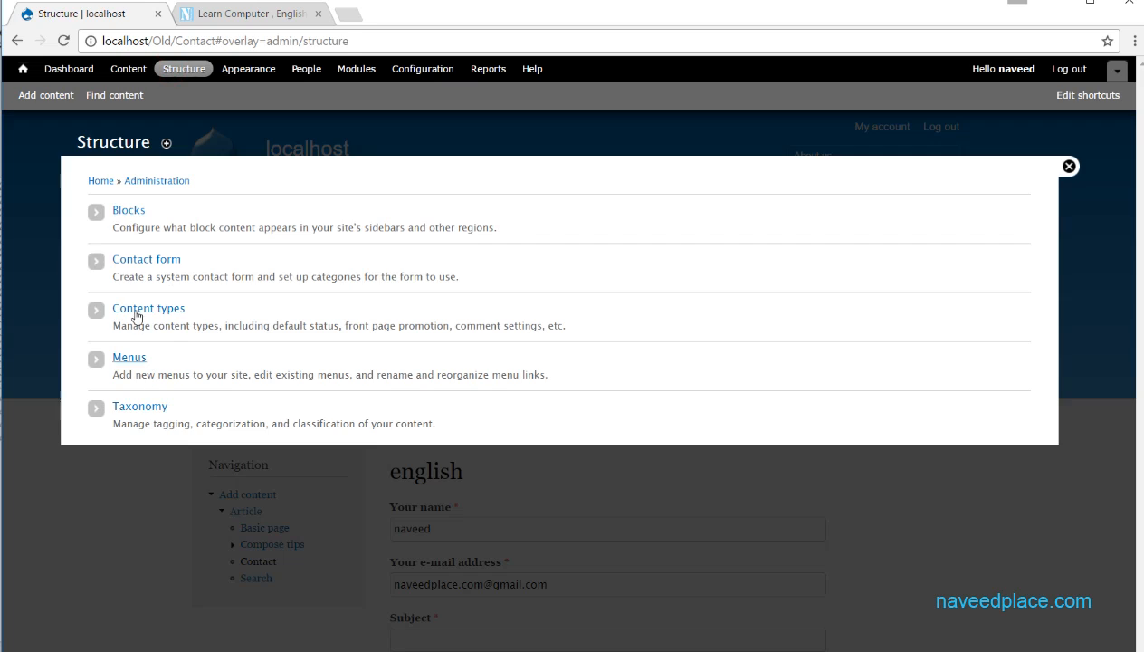
click(129, 211)
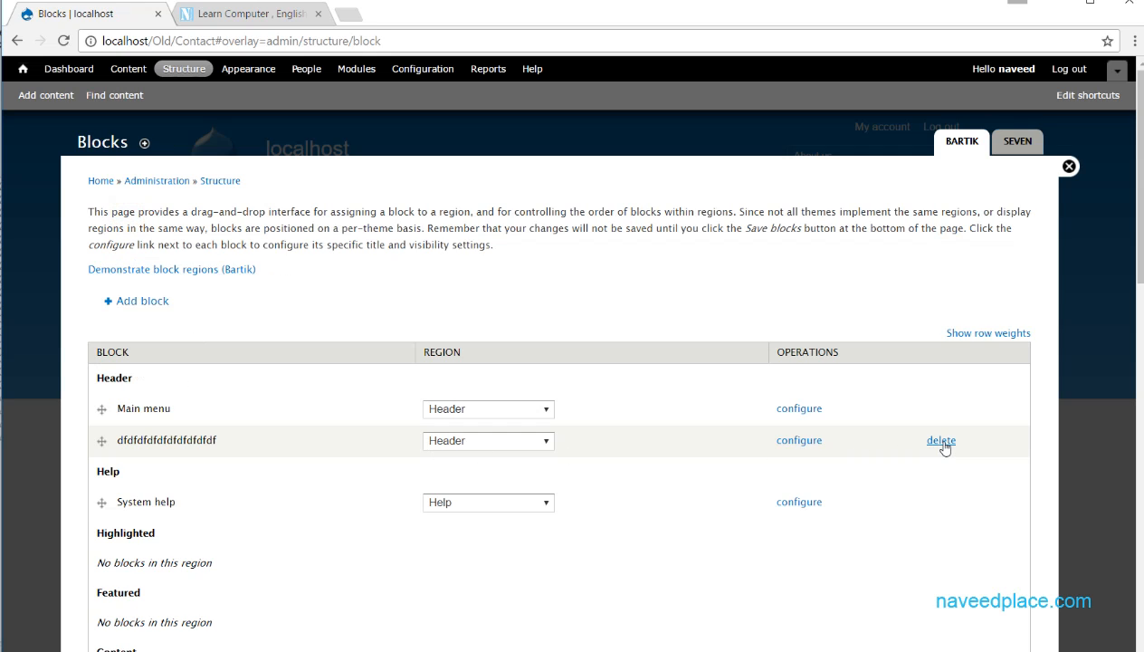
click(799, 440)
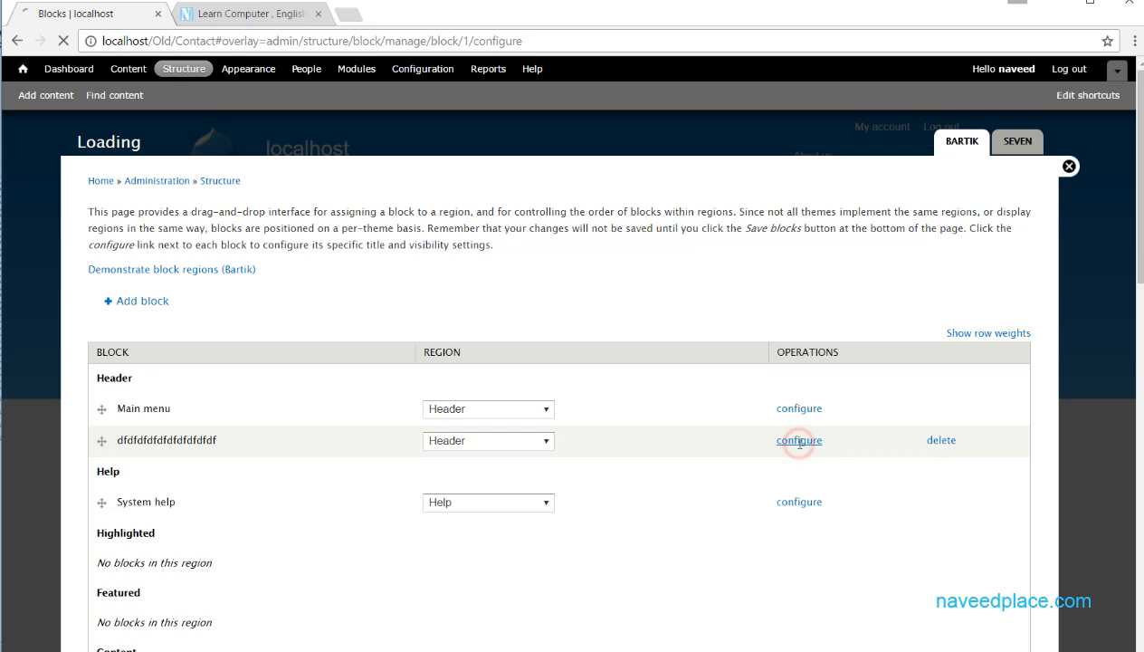
- Extend the last line of the block body to "db" and add filler text such as "ghghghgghgh" below it
click(110, 465)
text(b)
key(Return)
text(ghghghgghghghghgg)
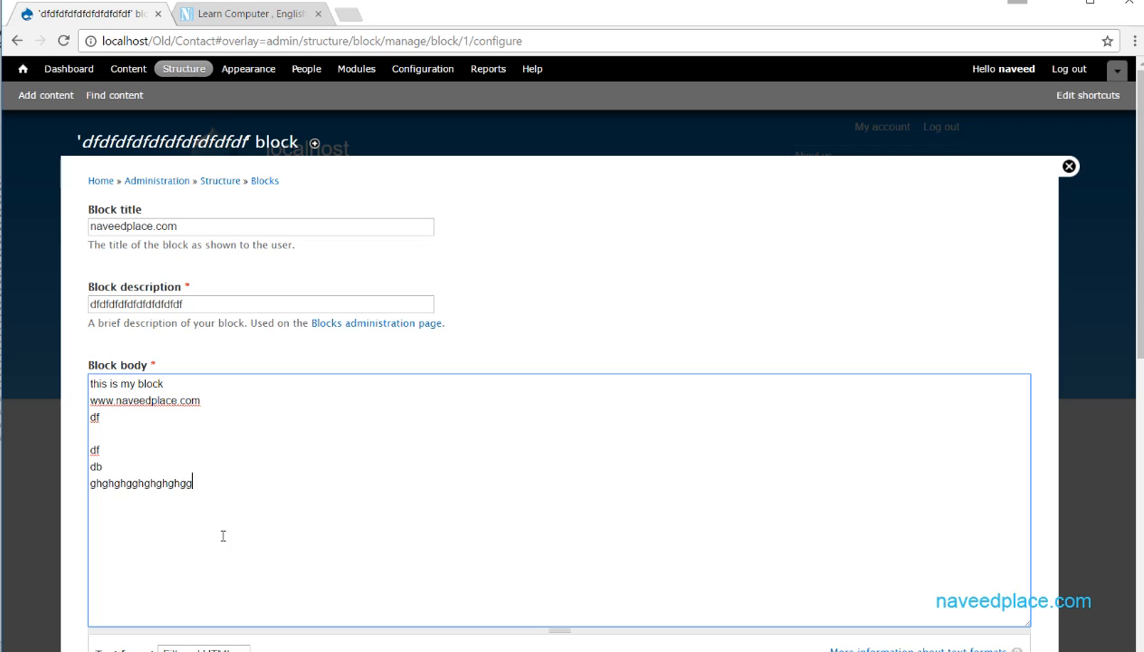
click(168, 644)
double_click(141, 562)
text(ghghgg)
click(281, 532)
text(h)
- Review the block's region settings, set the Seven administration theme region to Help, and save the block
scroll(356, 507, down, 10)
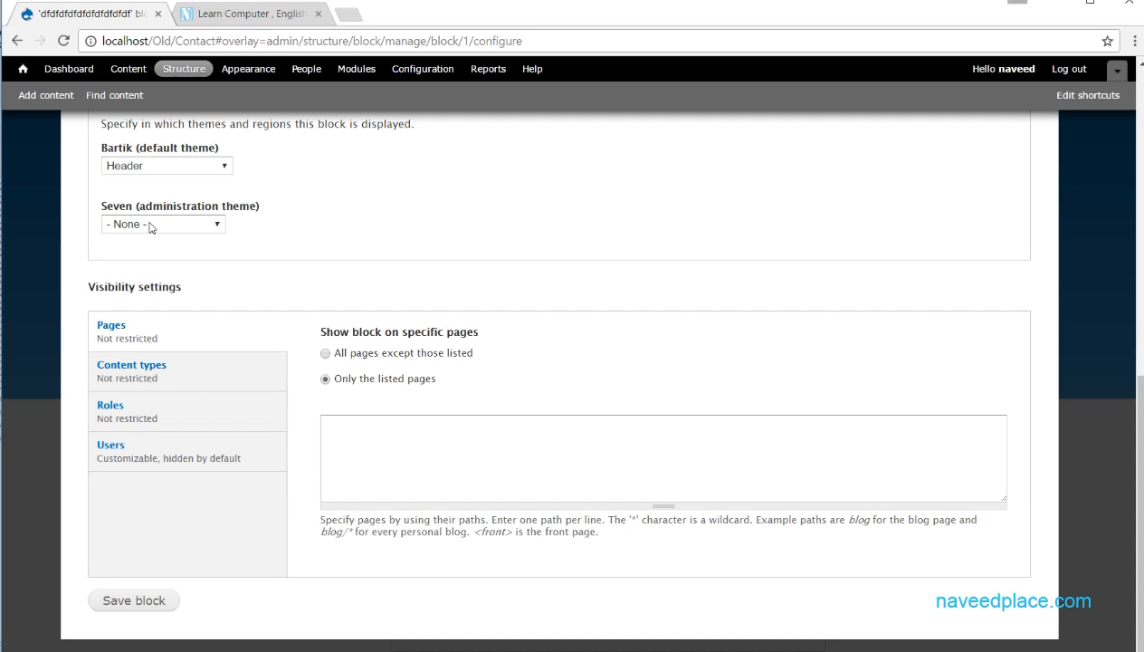
scroll(771, 342, up, 3)
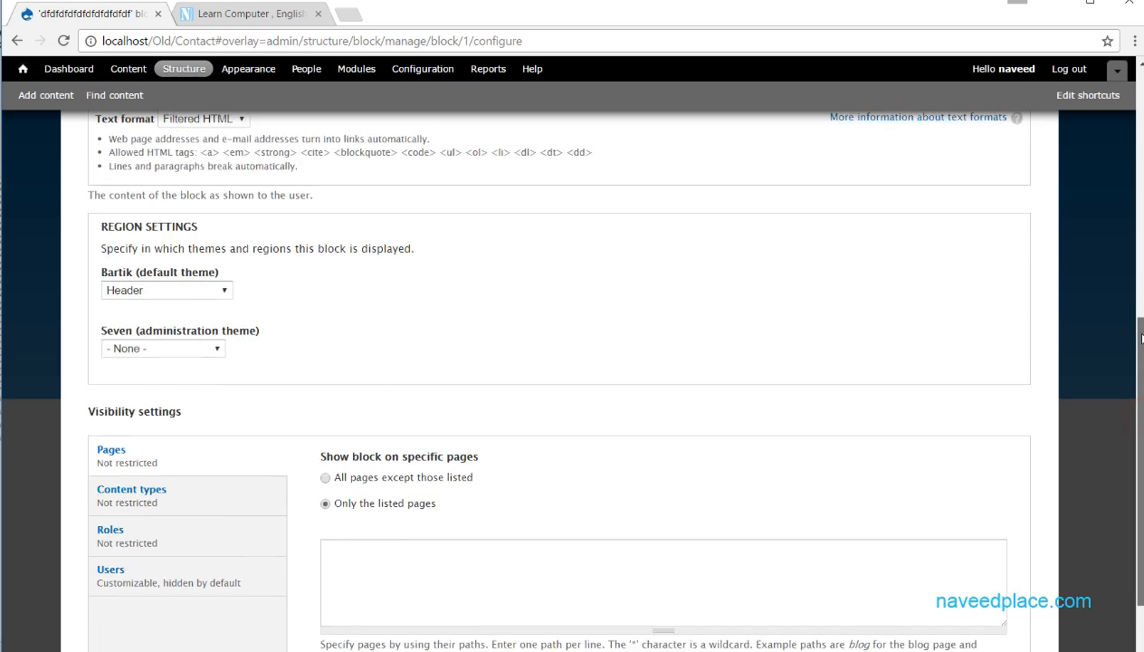
click(154, 462)
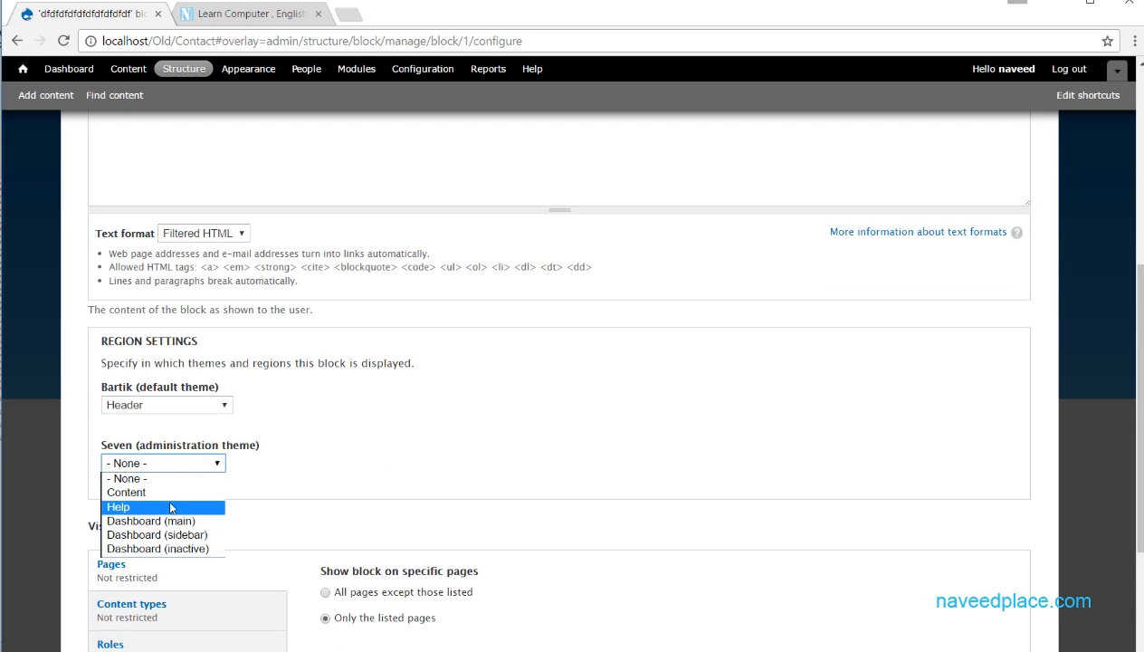
click(165, 480)
scroll(190, 452, up, 5)
scroll(159, 408, down, 8)
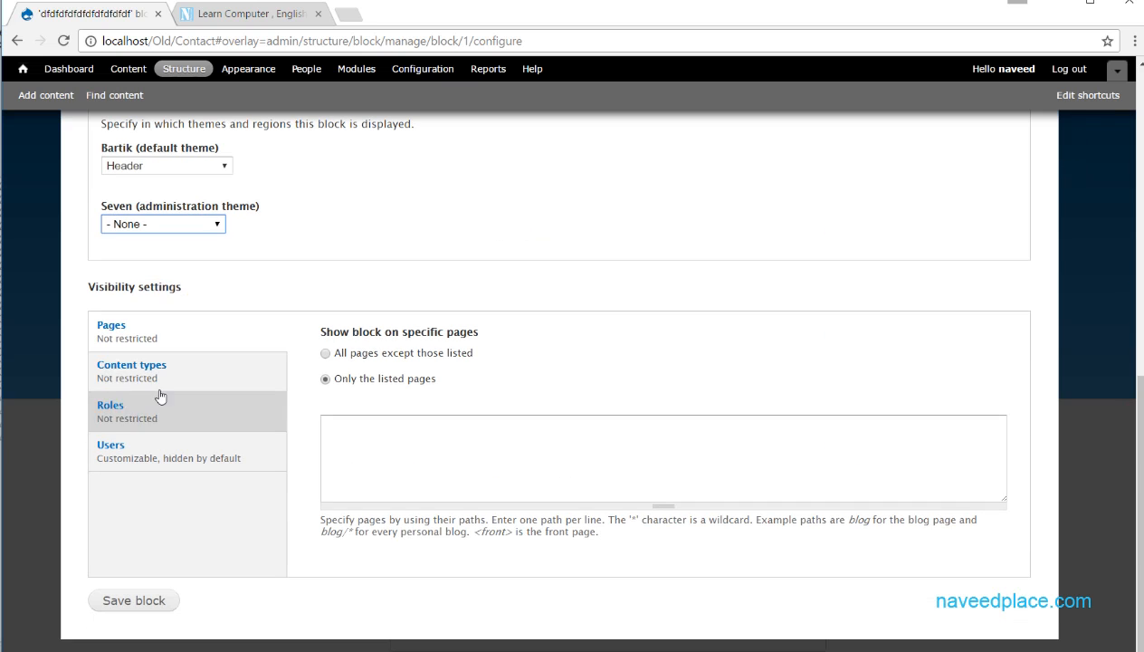
click(164, 228)
click(118, 267)
click(122, 602)
- Close the administration overlay and inspect the whole contact page for the edited block
click(1069, 165)
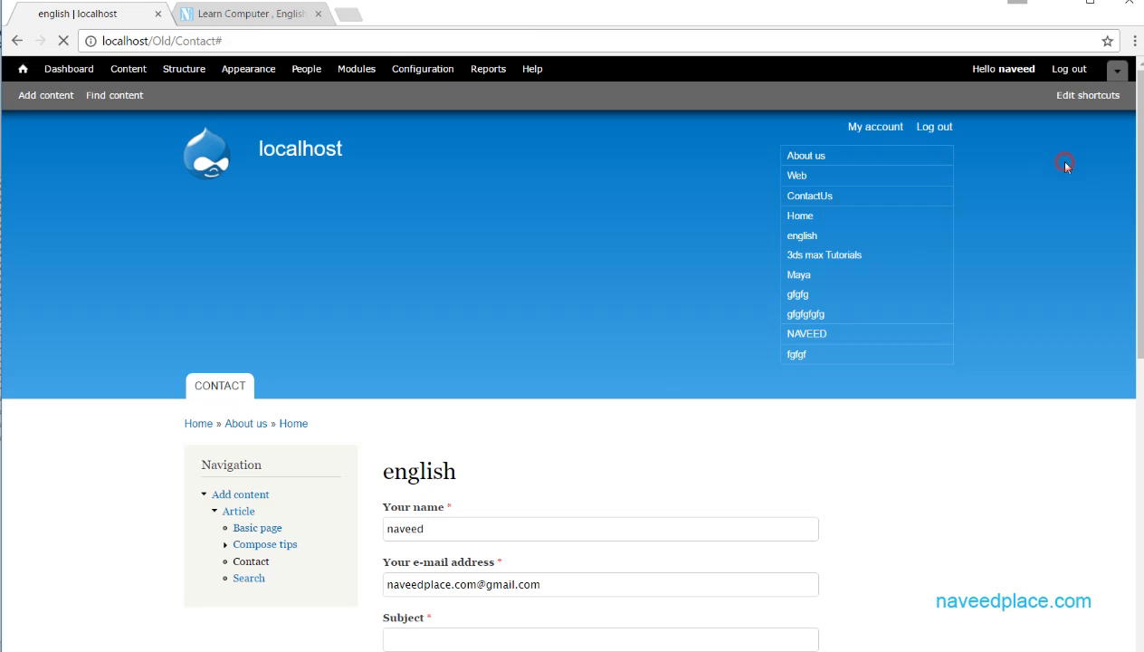
scroll(496, 310, down, 7)
scroll(496, 309, up, 7)
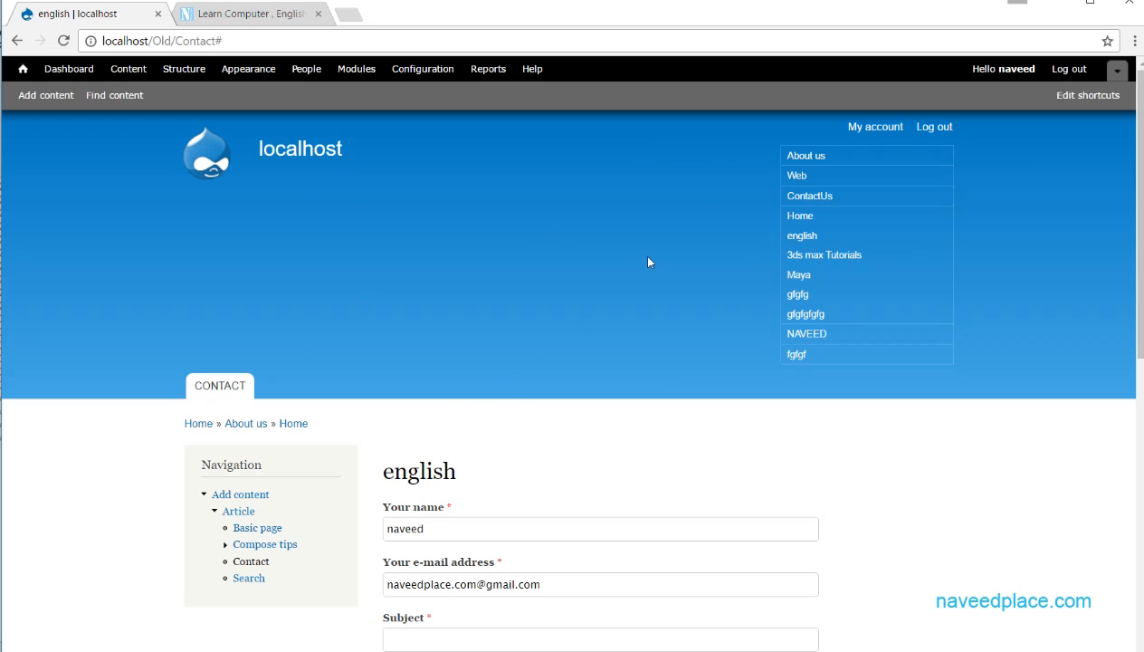
scroll(761, 288, down, 3)
scroll(760, 288, up, 3)
drag(1138, 263, 1126, 388)
scroll(258, 330, up, 3)
- In the Bartik block list, reassign the custom block to the Featured region and save the blocks
click(181, 69)
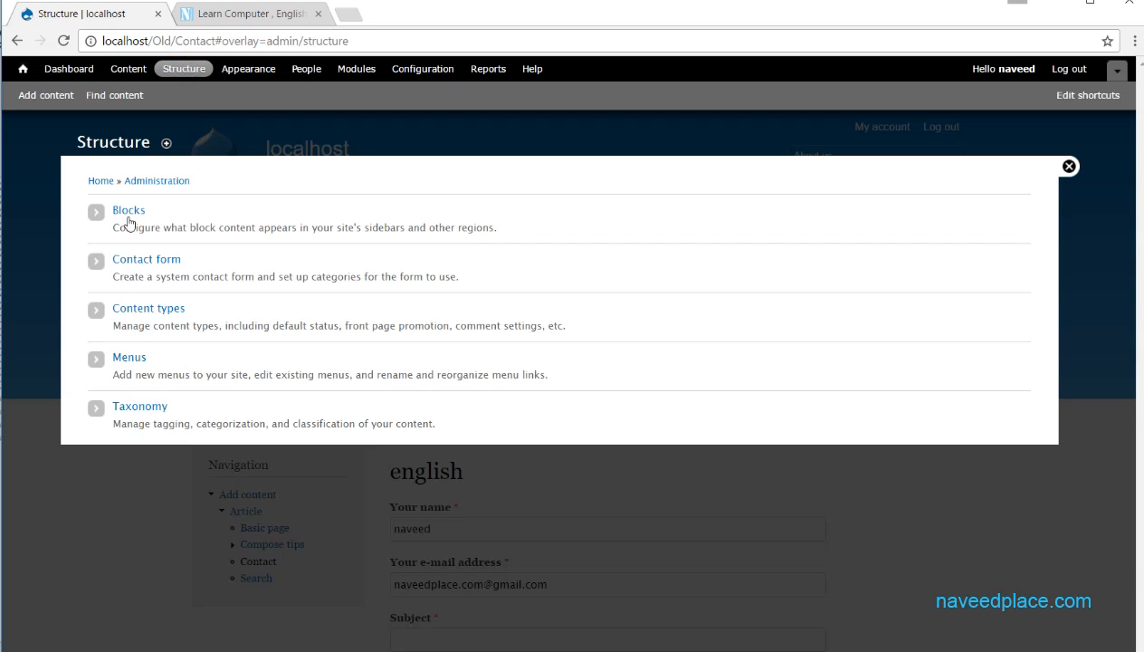
click(129, 211)
scroll(214, 324, down, 10)
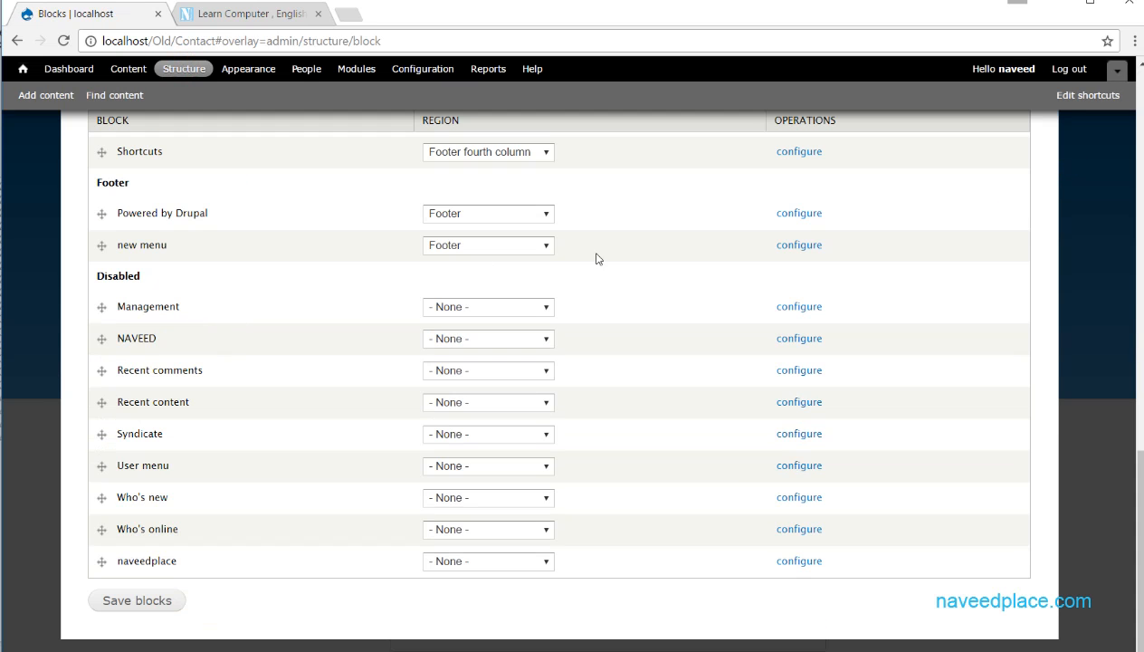
drag(1131, 497, 1128, 133)
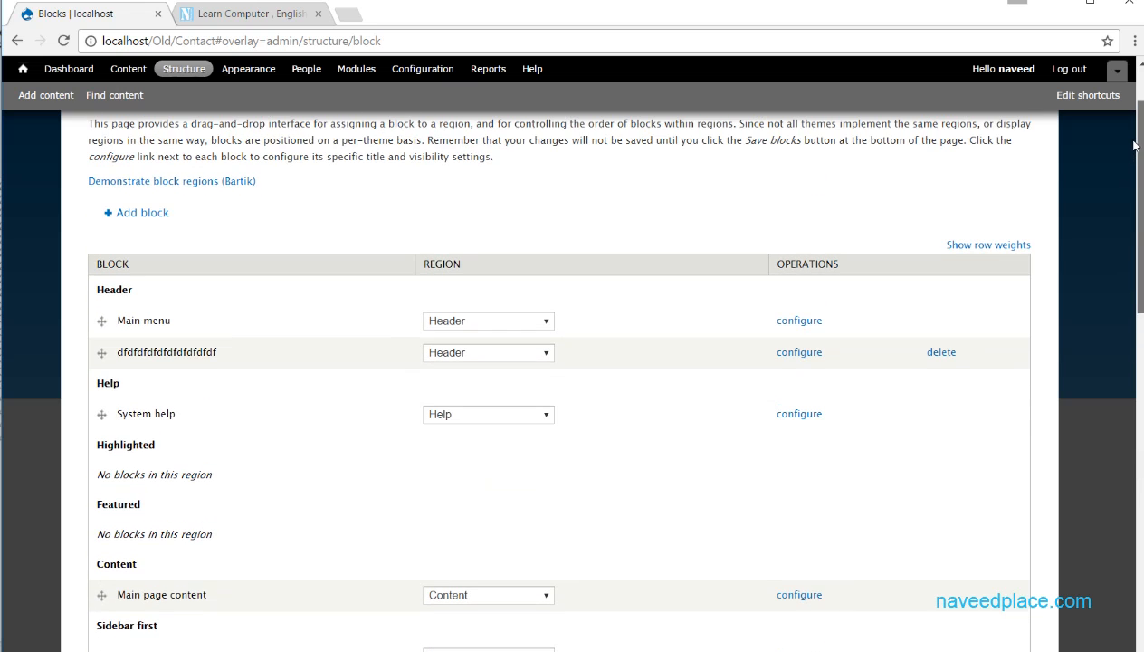
click(507, 353)
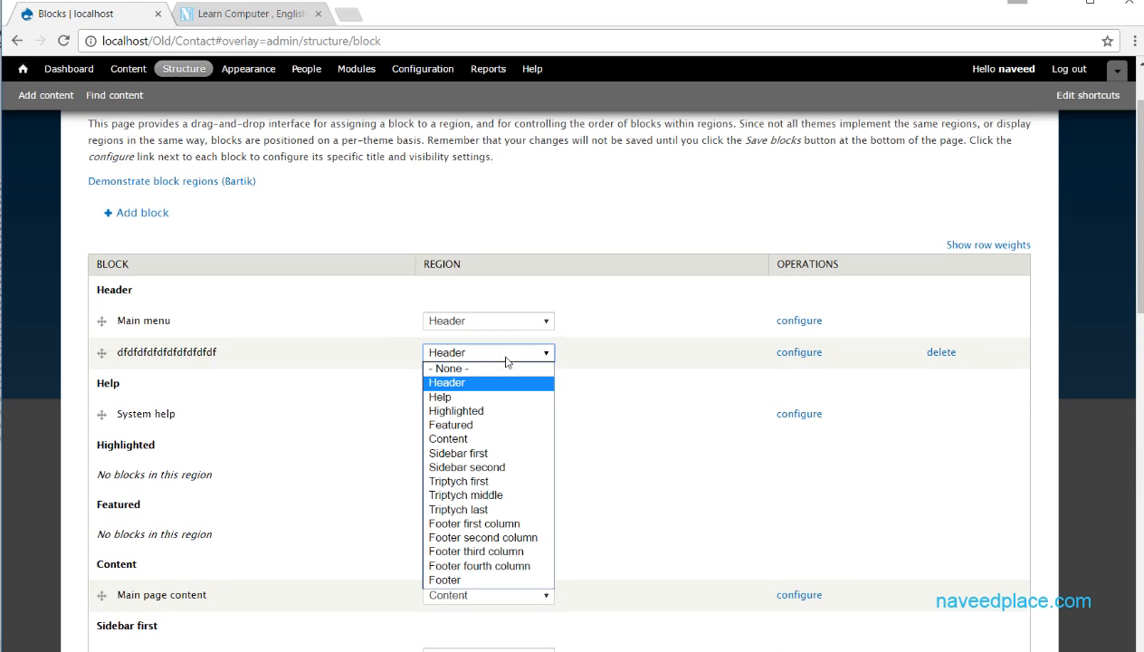
click(488, 425)
scroll(472, 434, down, 15)
click(136, 598)
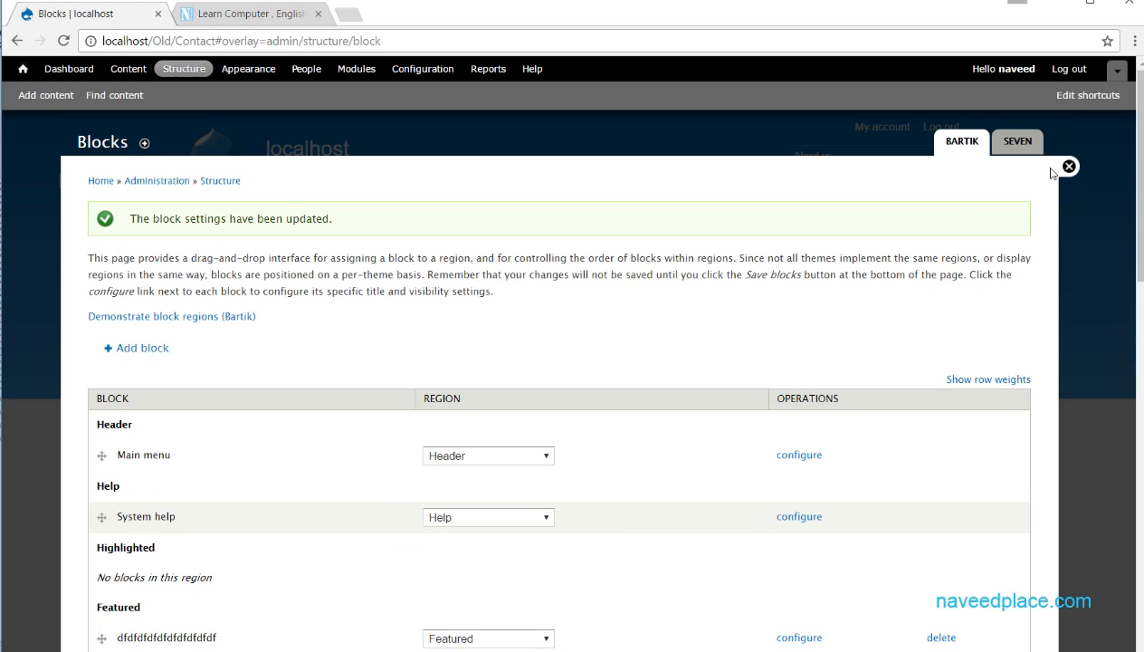
- Return to the contact page and check whether the custom block appears in the Featured region
click(1066, 167)
scroll(554, 478, down, 10)
scroll(556, 480, up, 10)
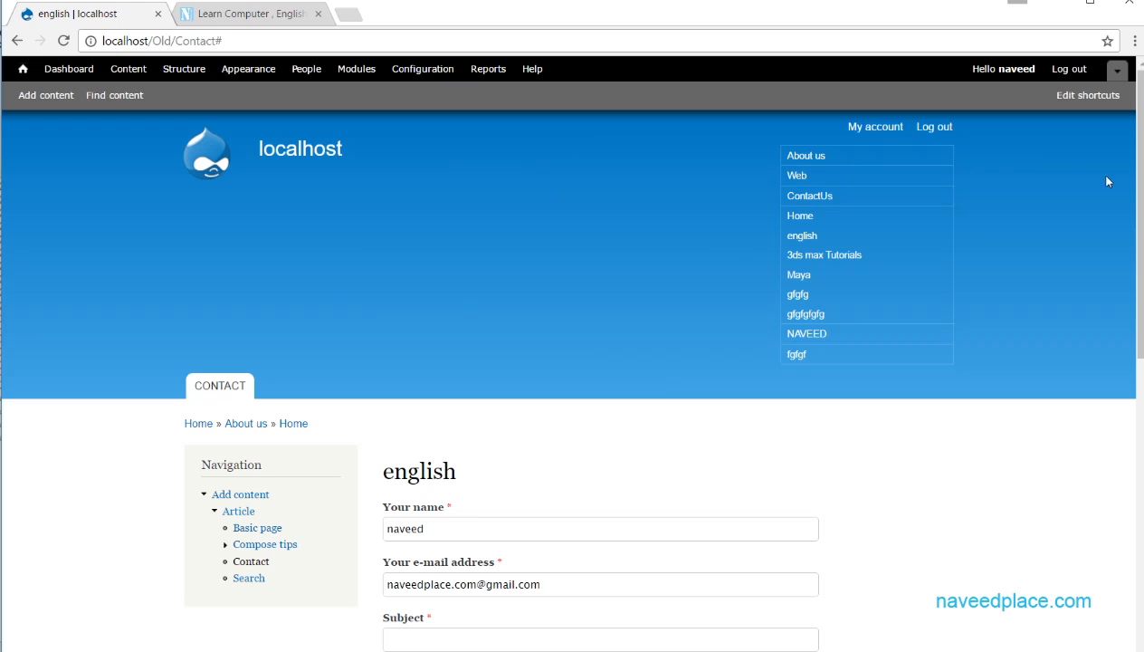
scroll(1141, 496, down, 10)
scroll(1142, 497, up, 10)
click(184, 69)
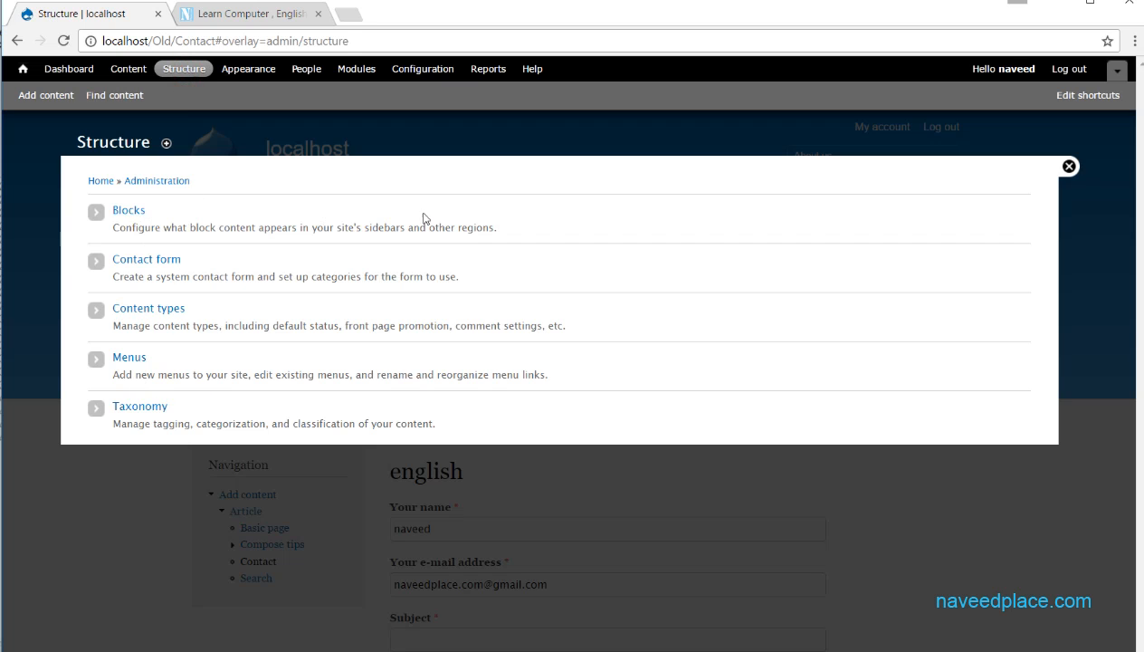
click(1068, 166)
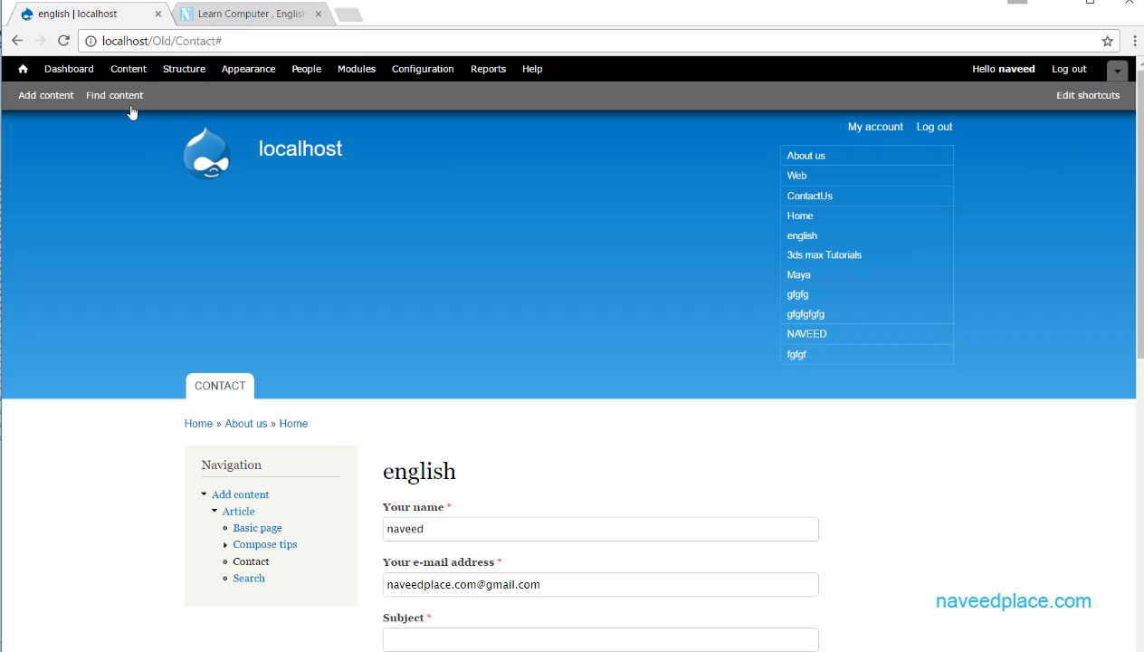
- Open the Bartik block region demonstration, examine where each region sits on the page, and exit the demonstration
click(184, 69)
click(129, 210)
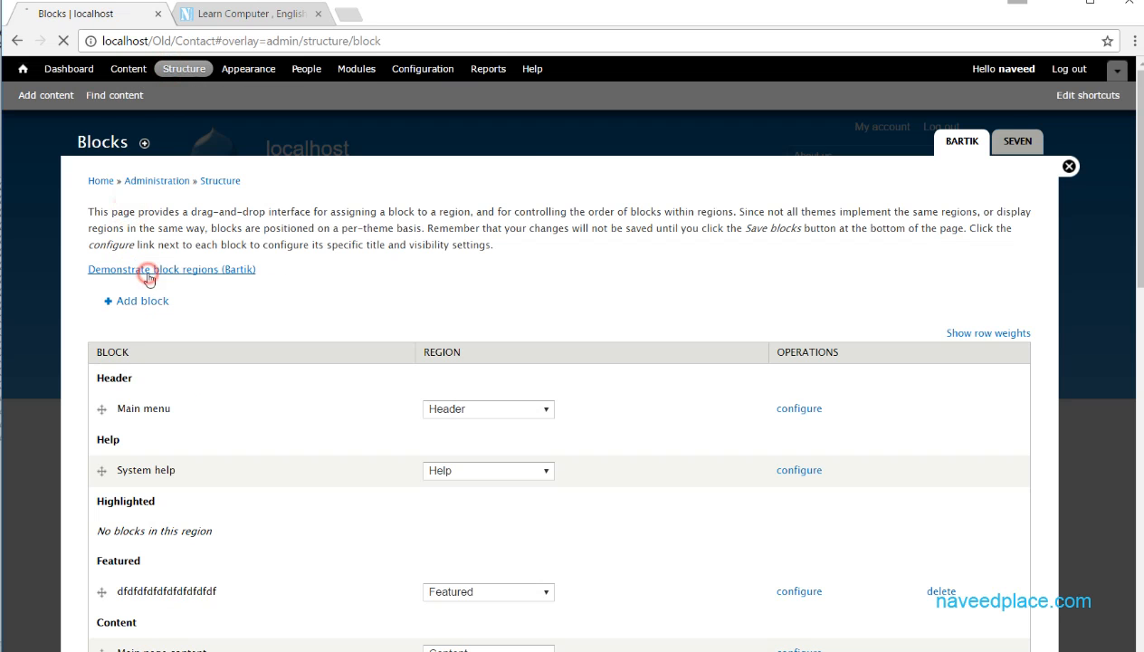
click(147, 272)
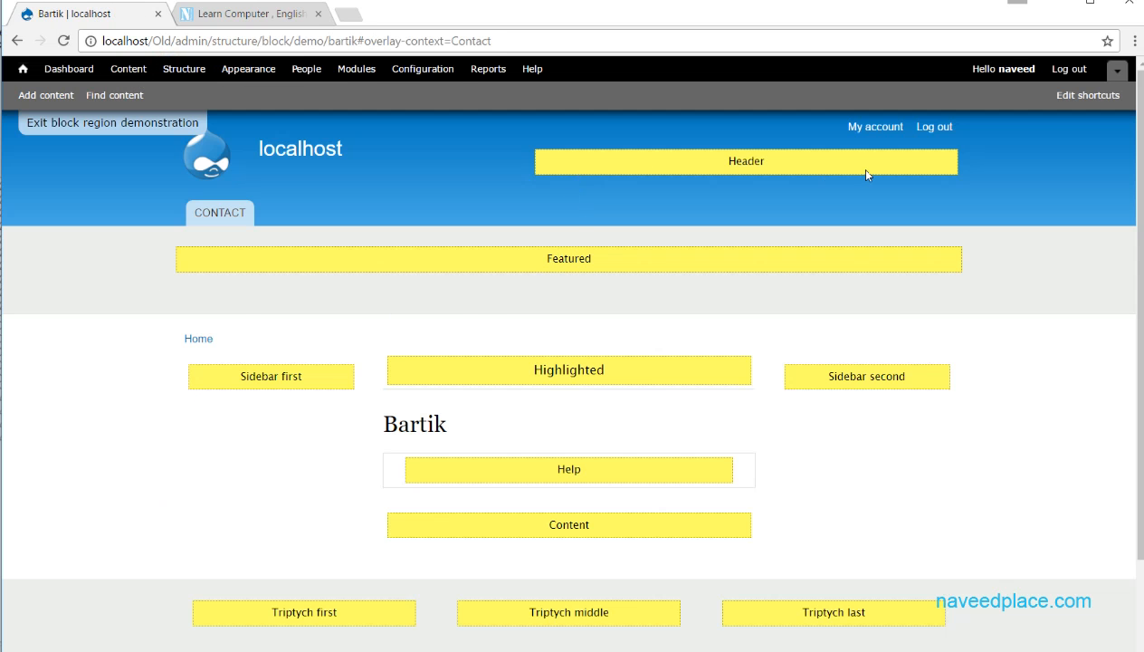
scroll(531, 448, down, 3)
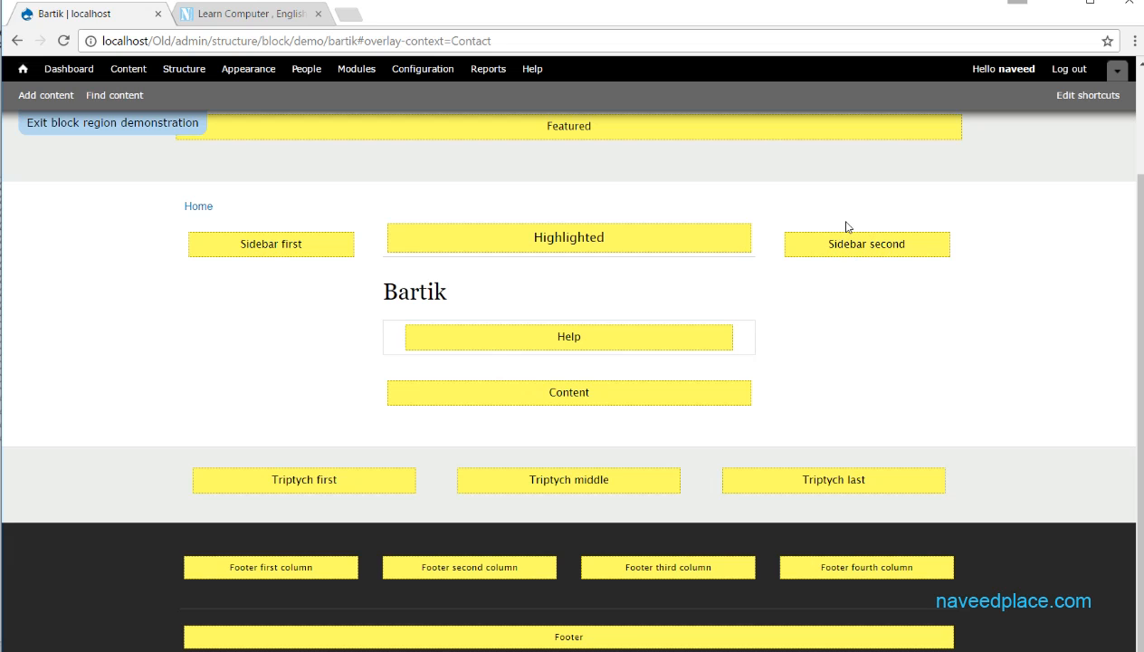
scroll(735, 314, up, 3)
click(81, 123)
- Review the Bartik block list down to the disabled blocks and close the administration overlay
scroll(173, 530, down, 15)
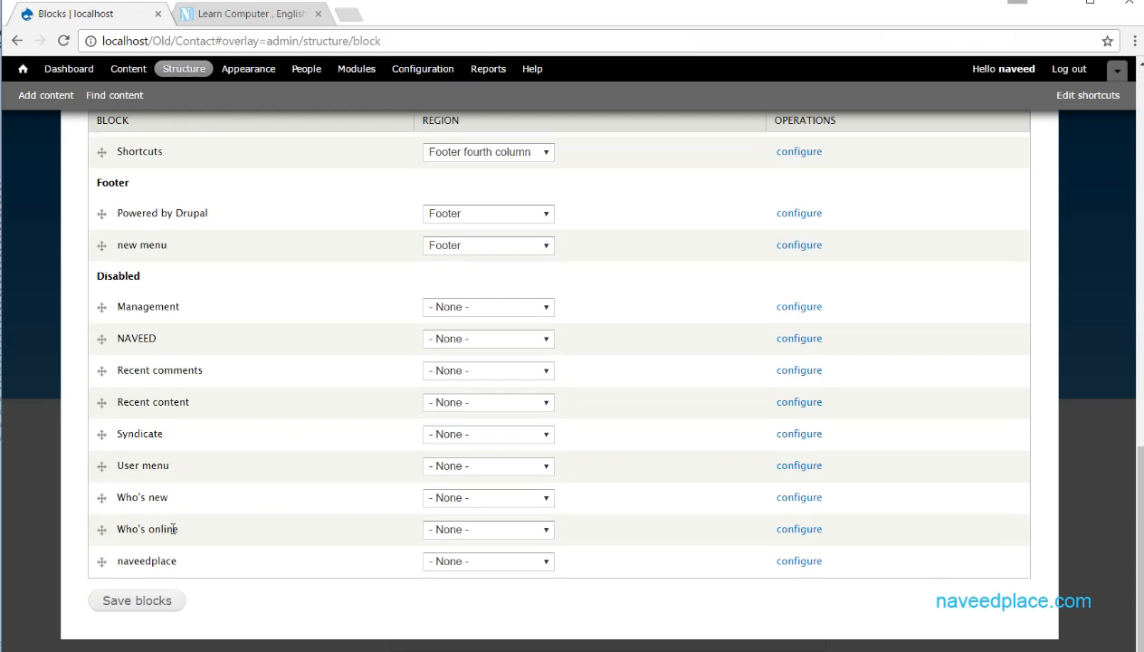
scroll(522, 436, up, 15)
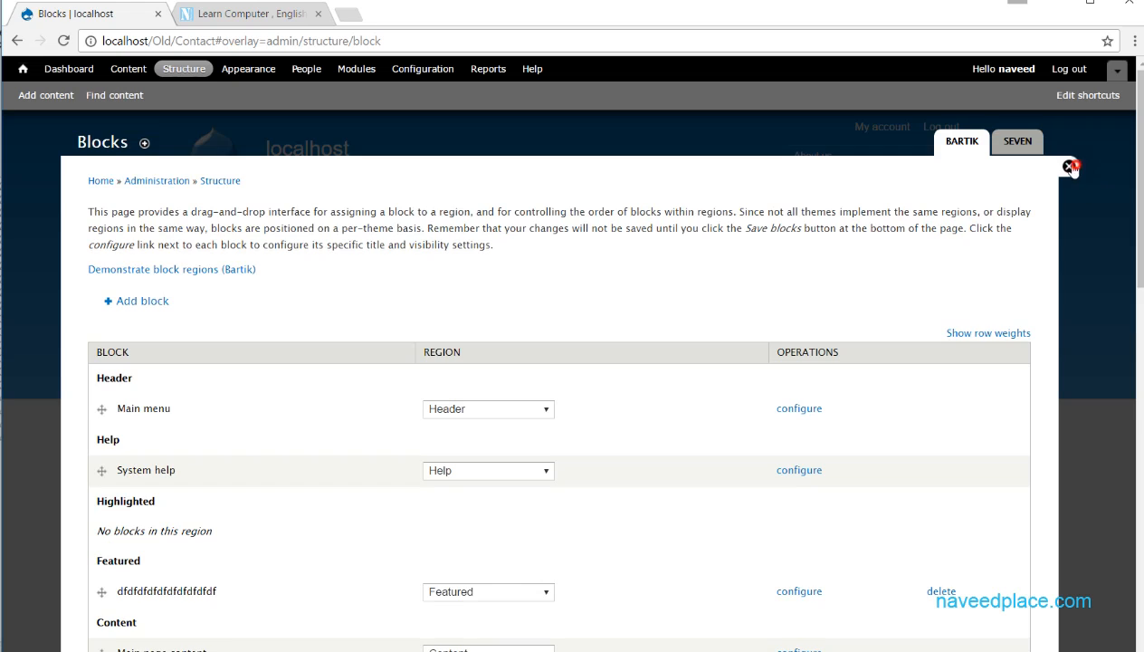
click(1069, 166)
- Open the configuration of the search form block near the bottom of the contact page and review its settings
scroll(1137, 190, down, 10)
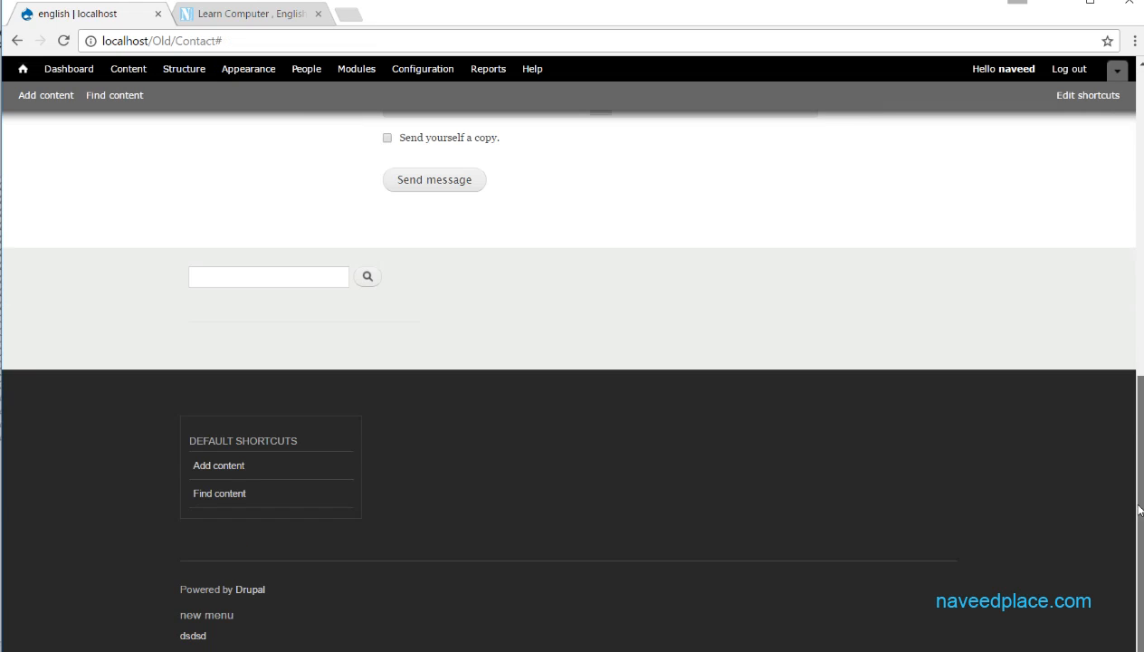
click(246, 276)
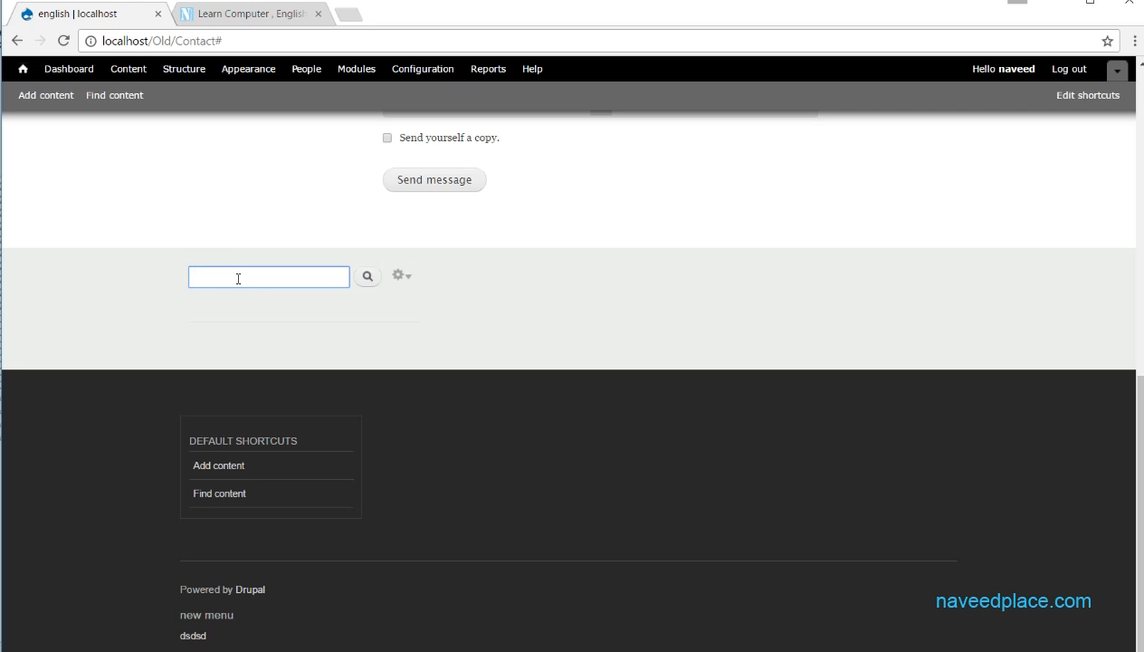
click(401, 276)
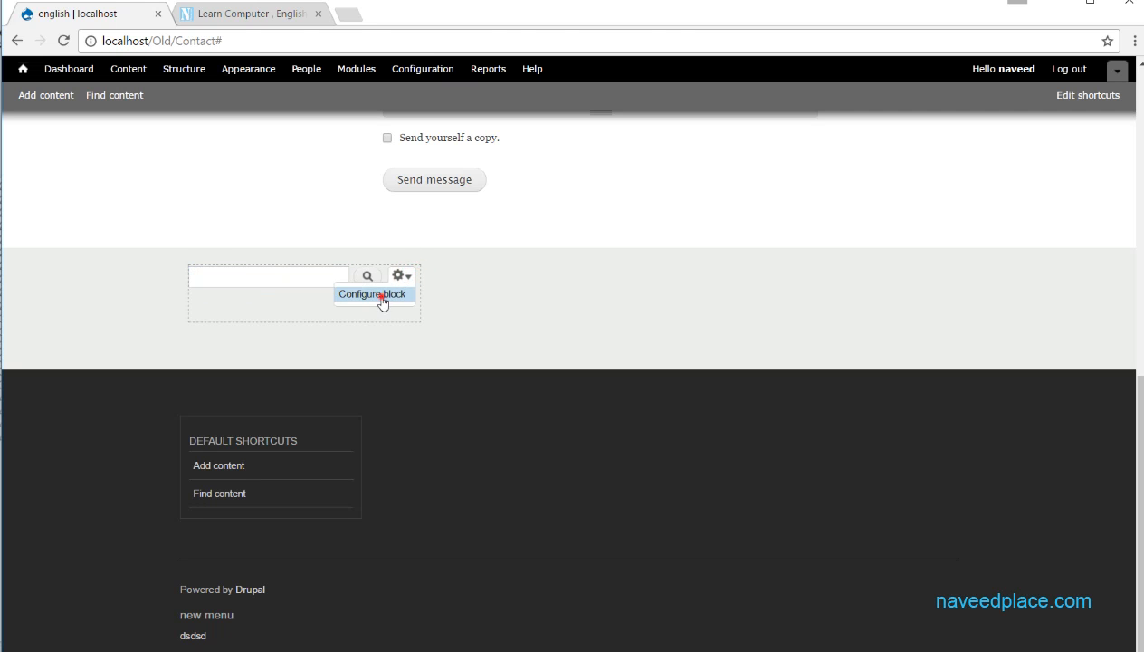
click(383, 299)
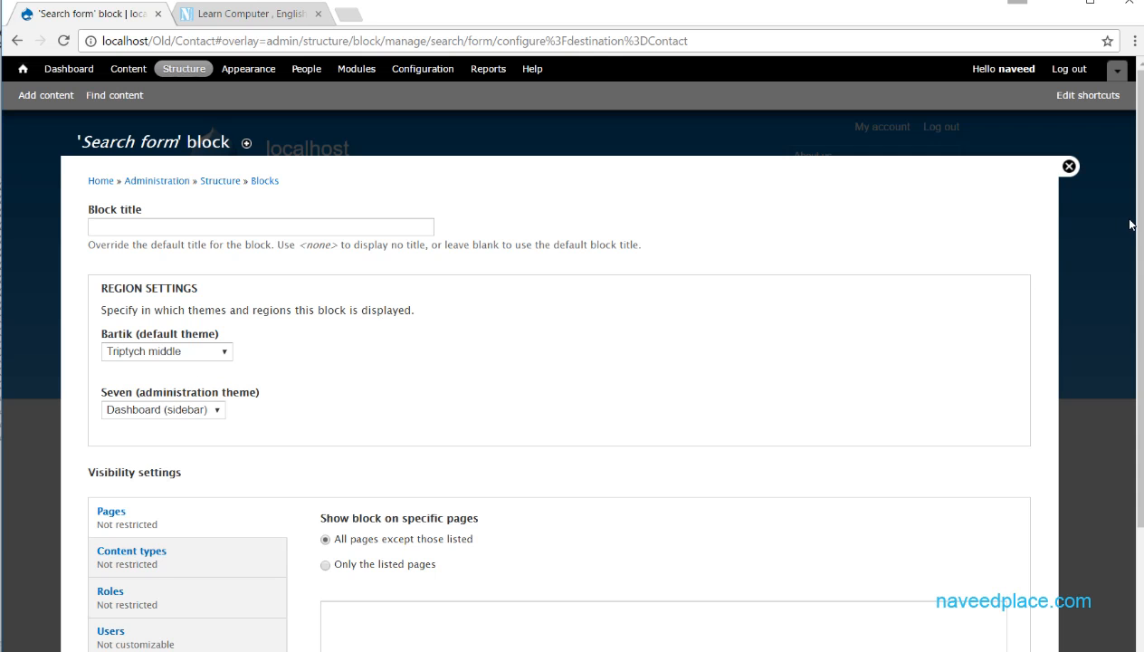
scroll(1122, 226, down, 3)
scroll(1068, 231, up, 3)
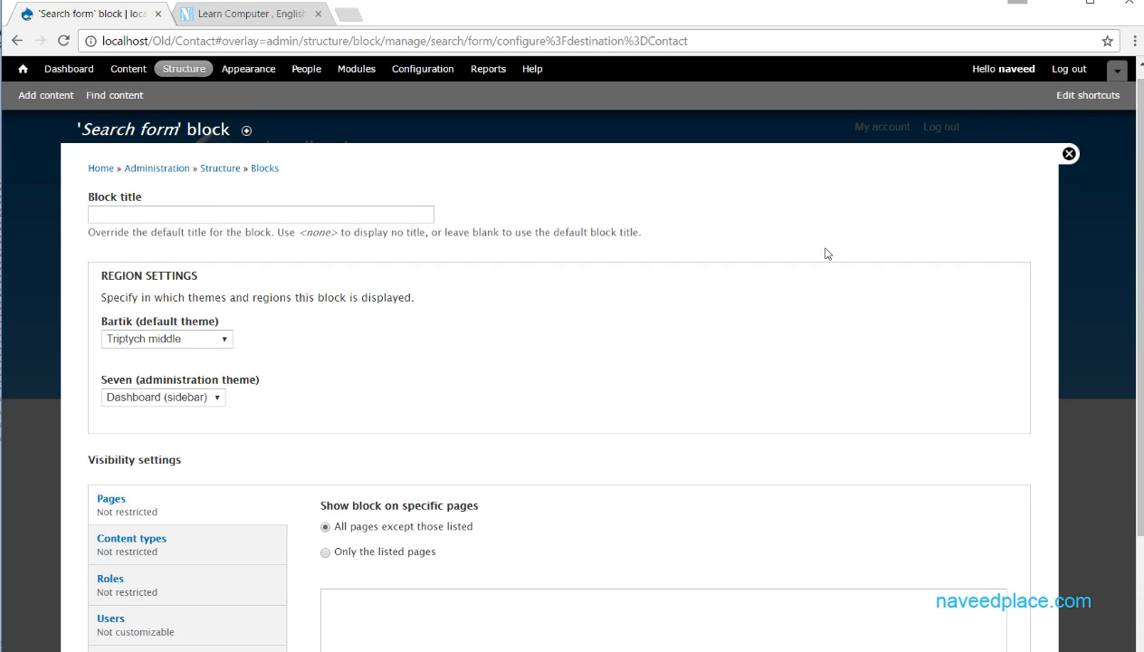
- Try the Featured region for the search form block in the Bartik theme
click(212, 345)
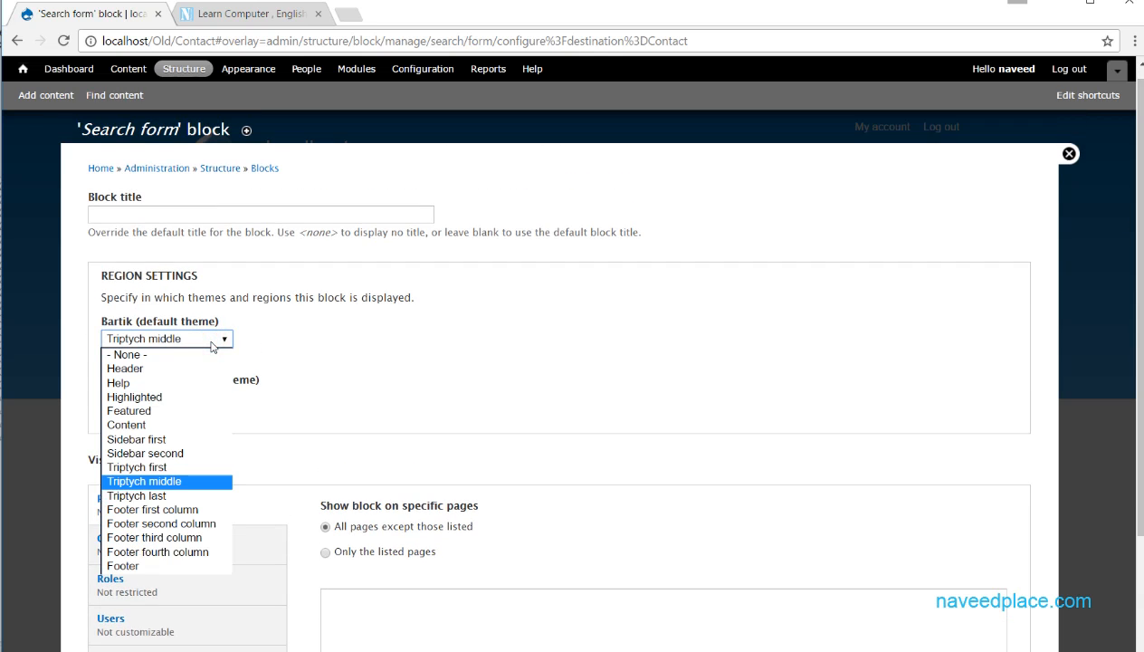
click(150, 411)
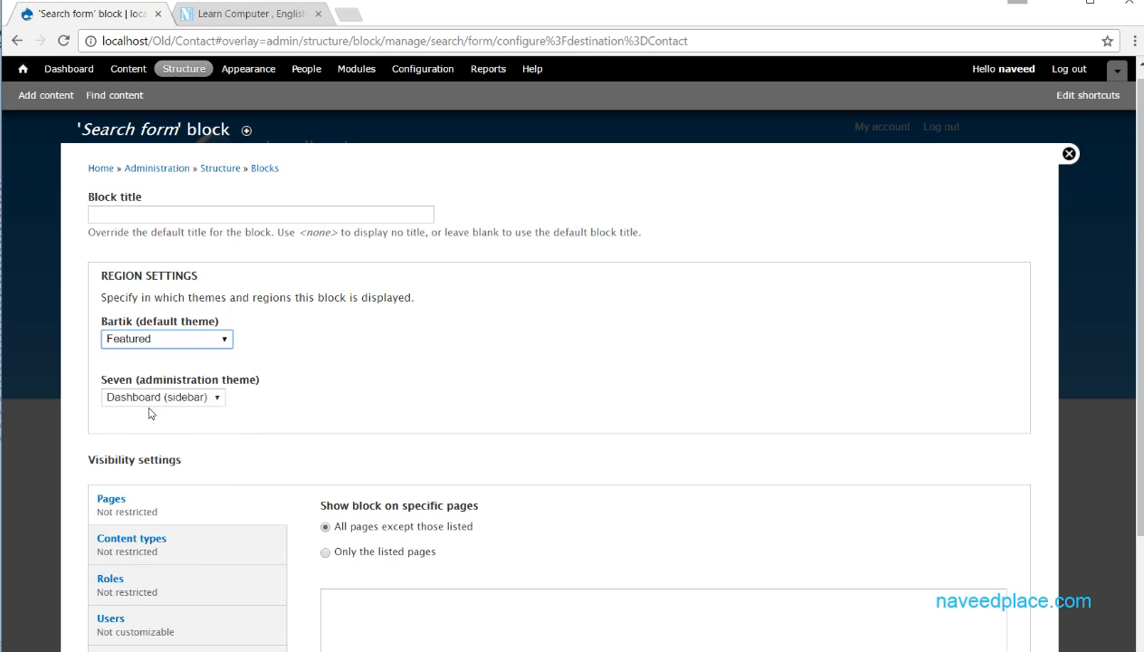
scroll(150, 413, down, 2)
scroll(170, 398, up, 2)
- Save the search form block in Bartik's Header region and check its placement on the contact page
click(194, 351)
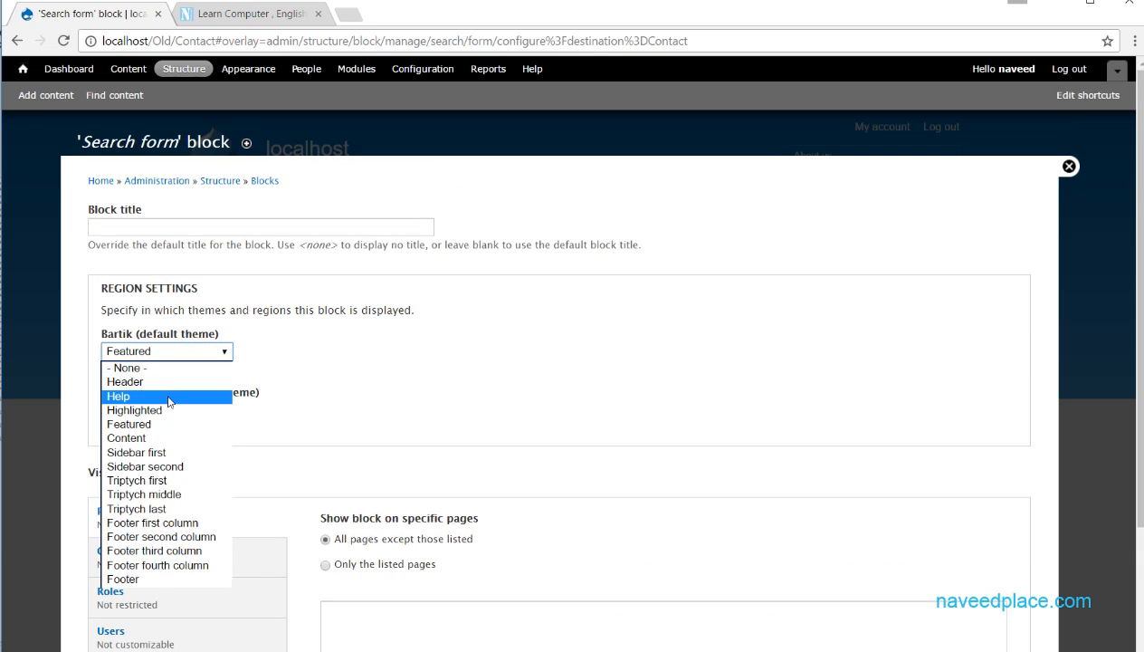
click(169, 382)
scroll(168, 381, down, 2)
click(137, 605)
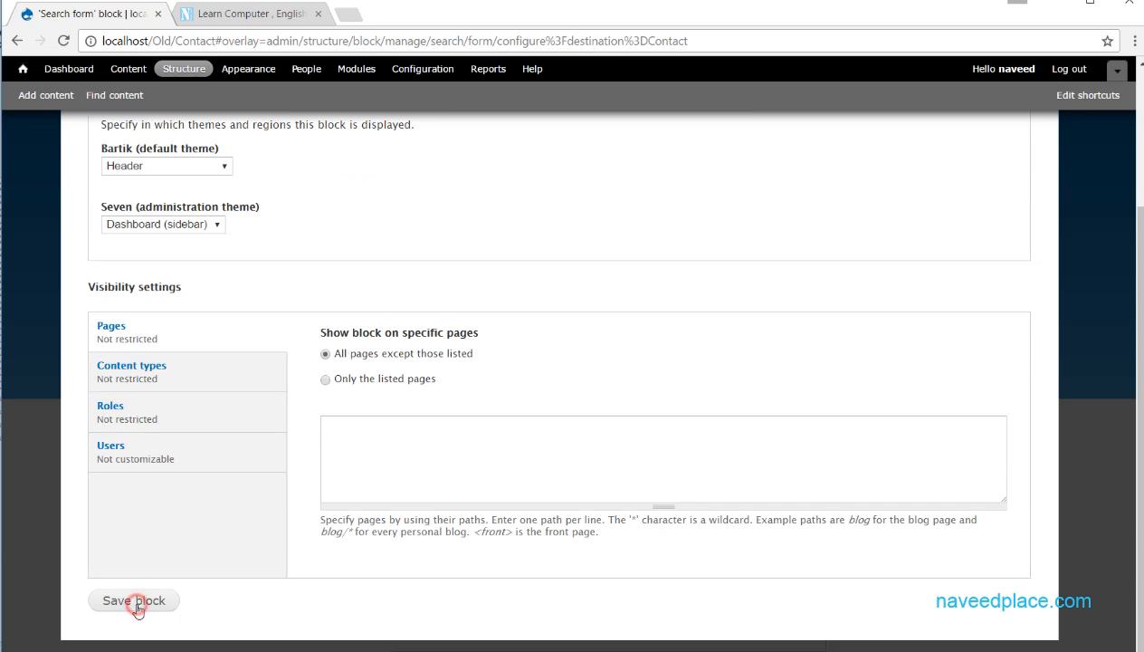
click(130, 599)
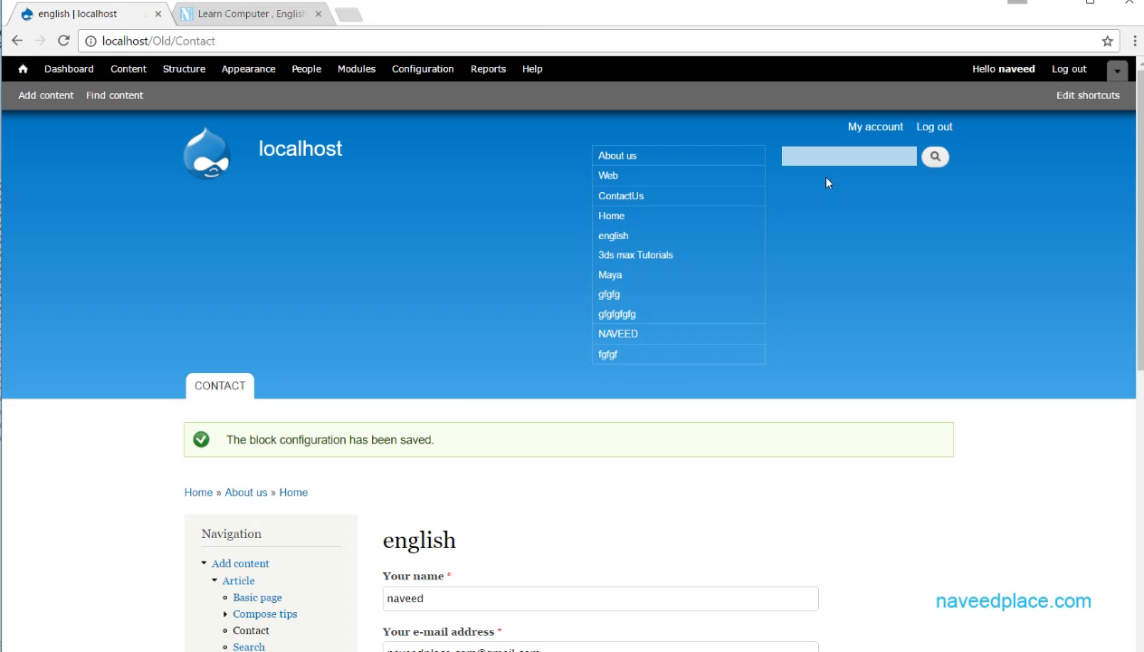
scroll(132, 373, down, 7)
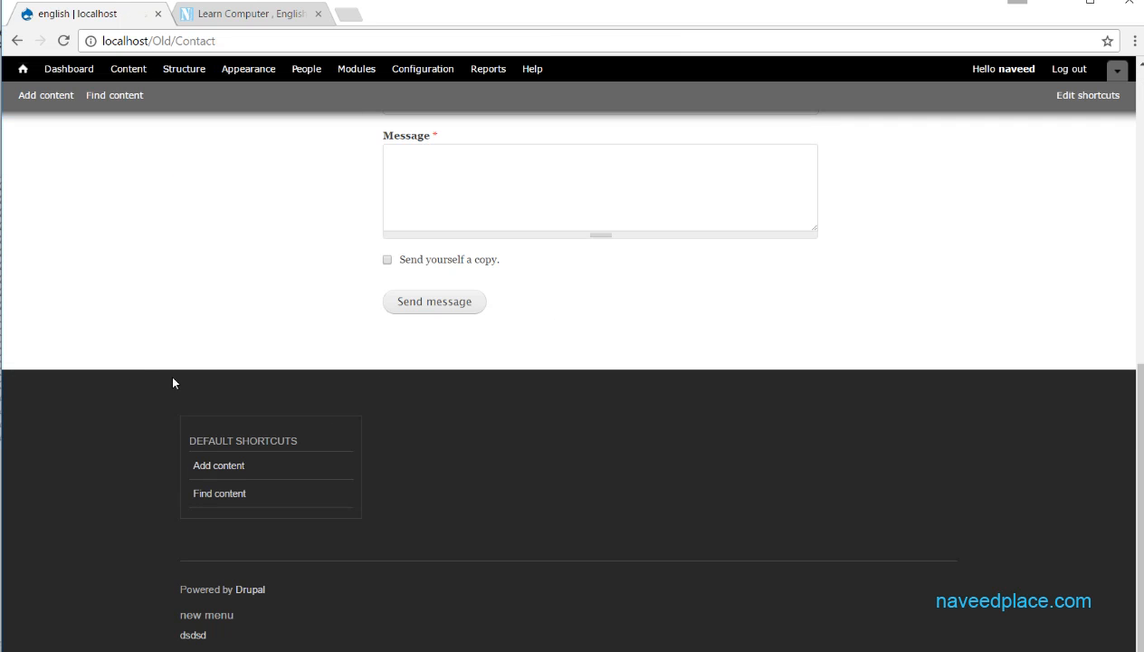
scroll(170, 386, up, 10)
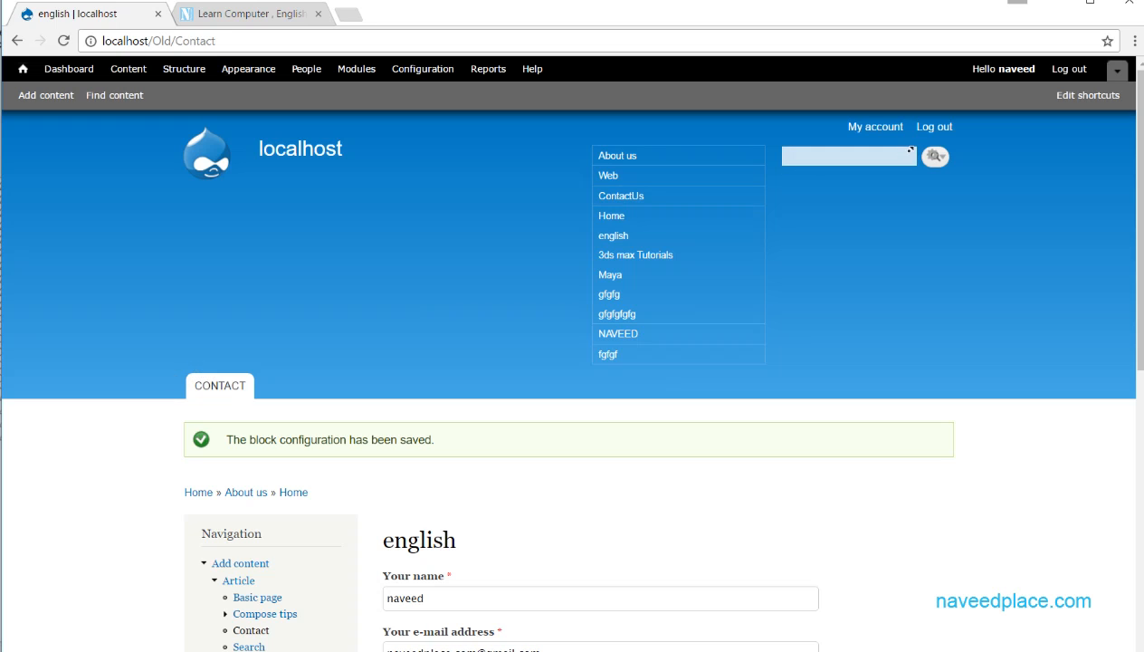
- Reopen the search form block's configuration, view the available Bartik regions, and close it without changing anything
click(840, 159)
click(933, 157)
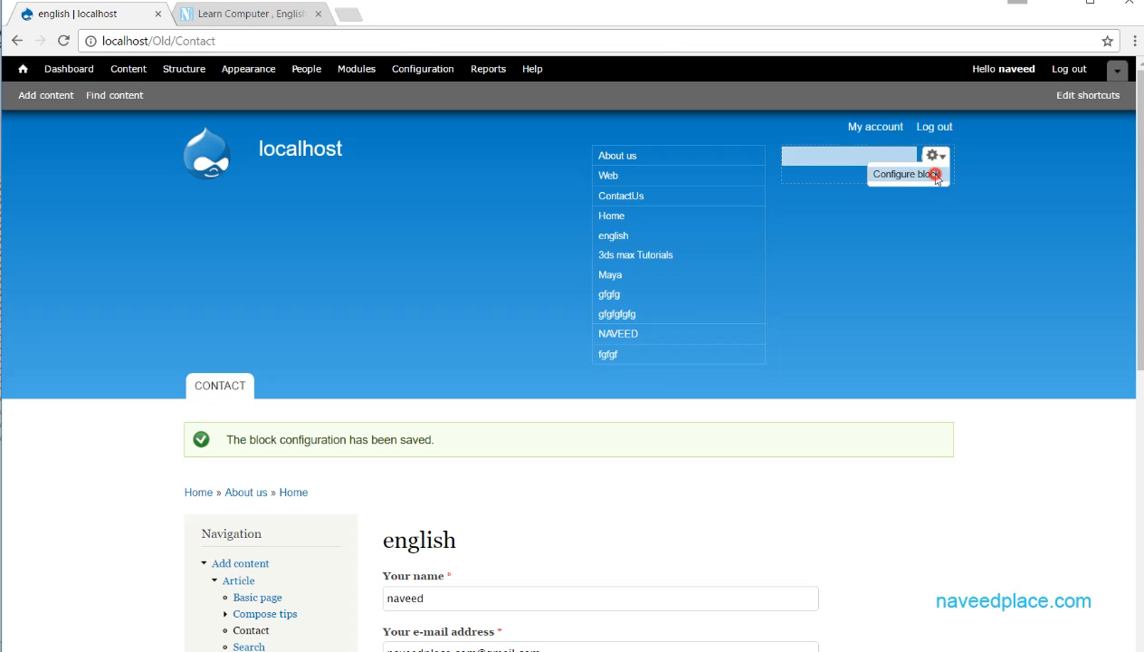
click(920, 174)
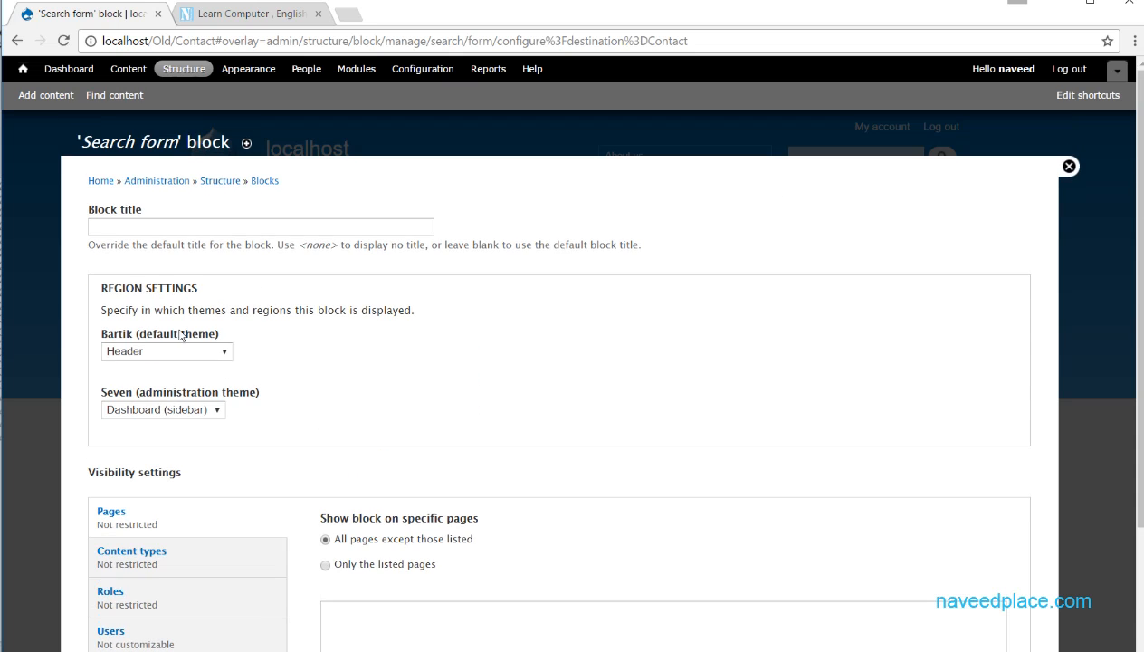
click(170, 352)
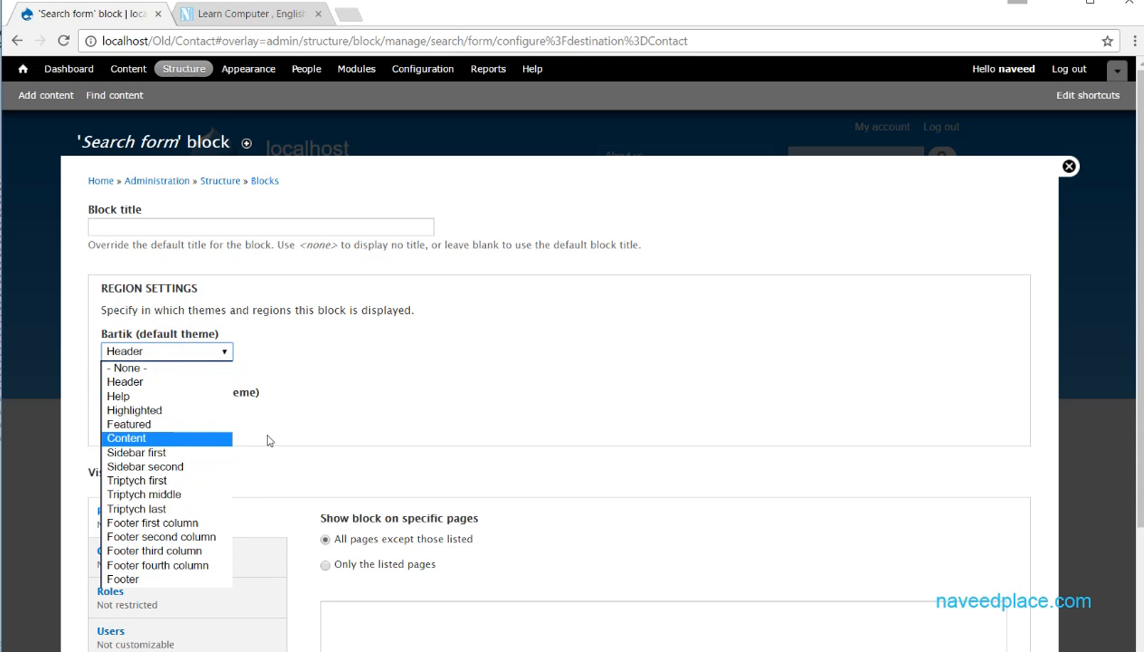
click(307, 427)
click(1069, 167)
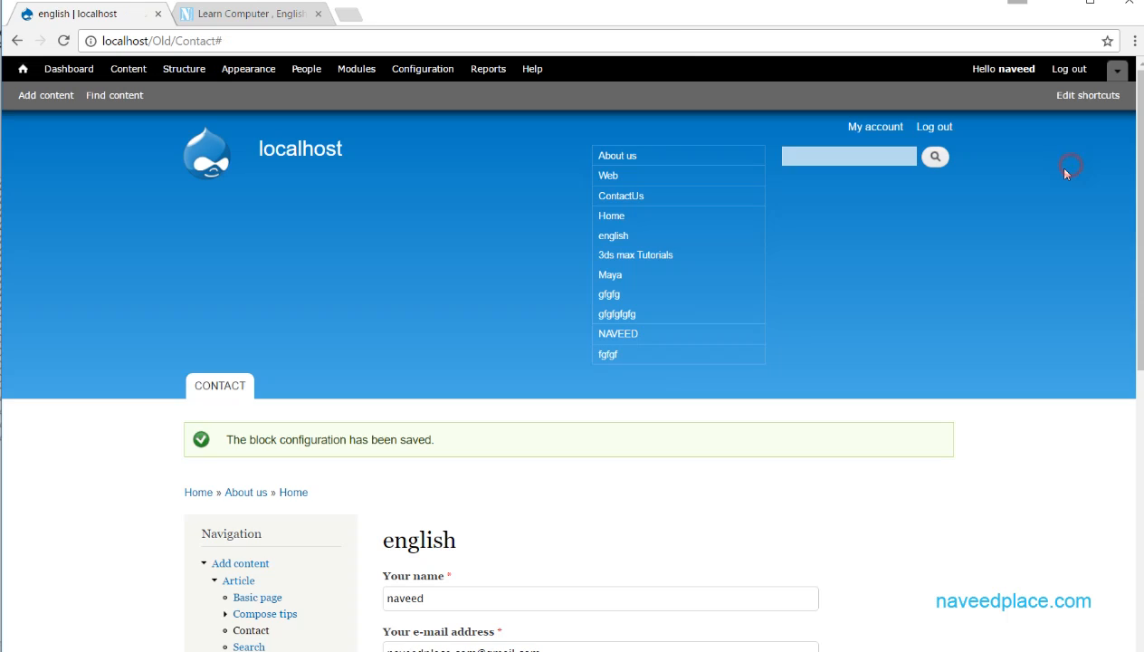